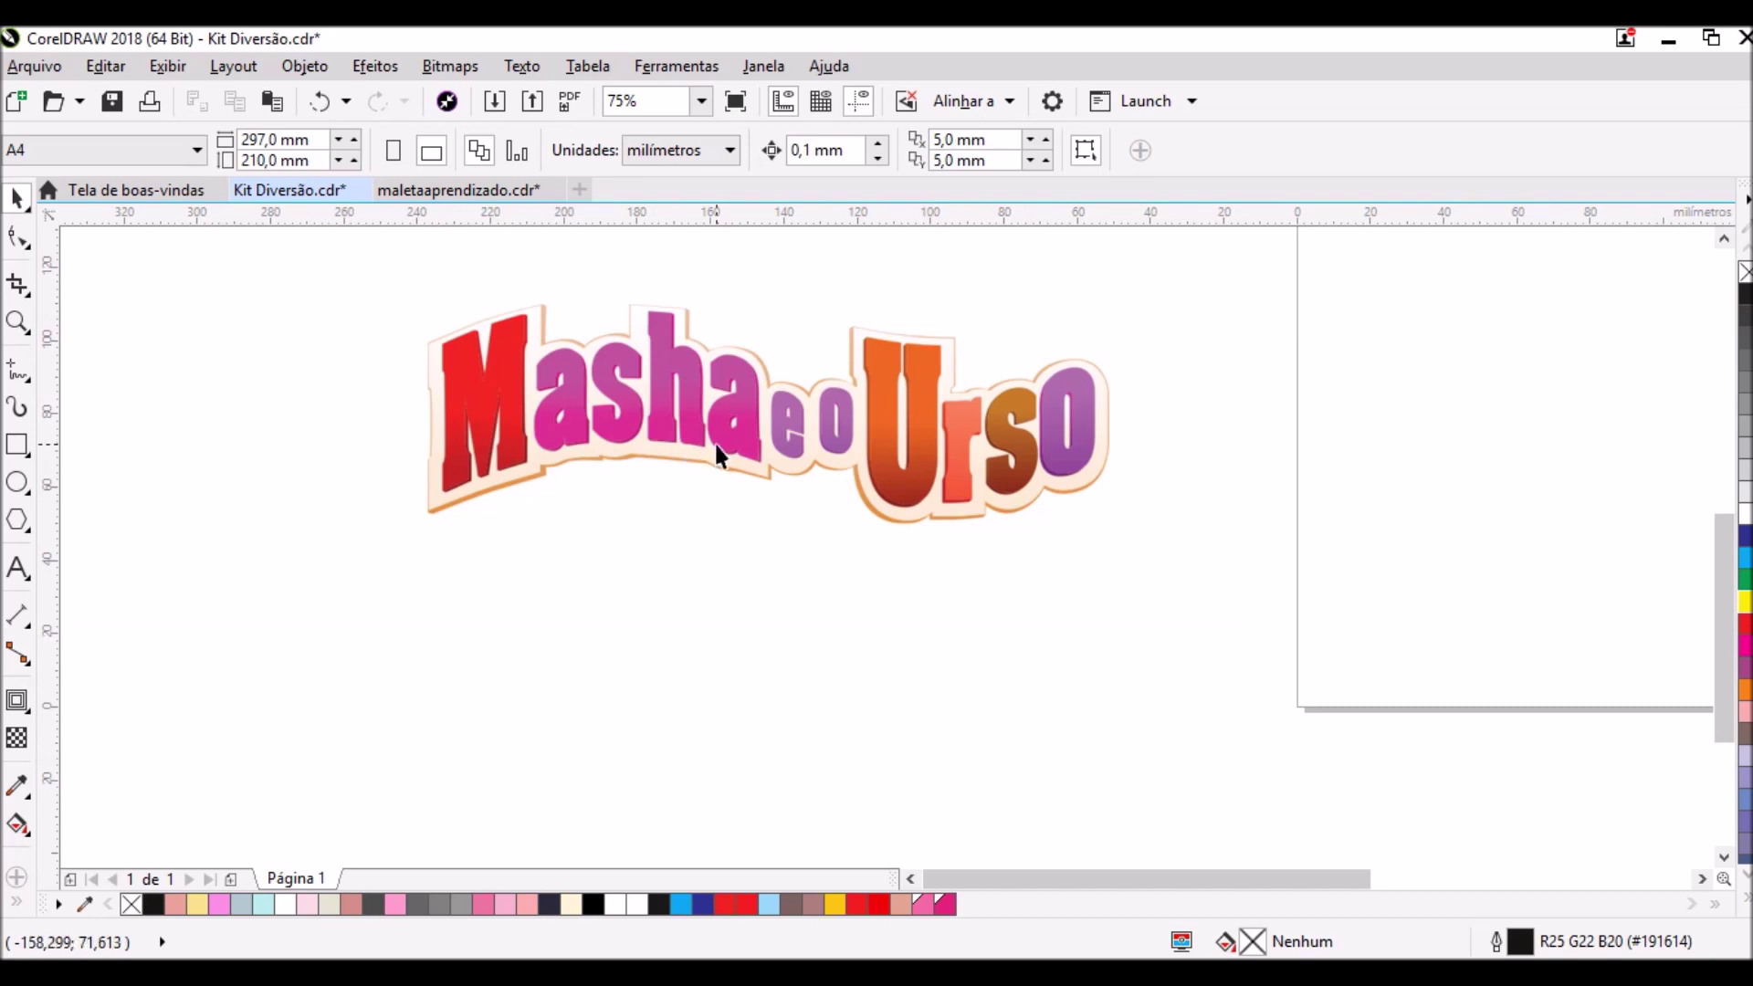
- Move the "Masha e o Urso" logo bitmap up and left to about X -153.6 mm, Y 93.1 mm
left_click(841, 473)
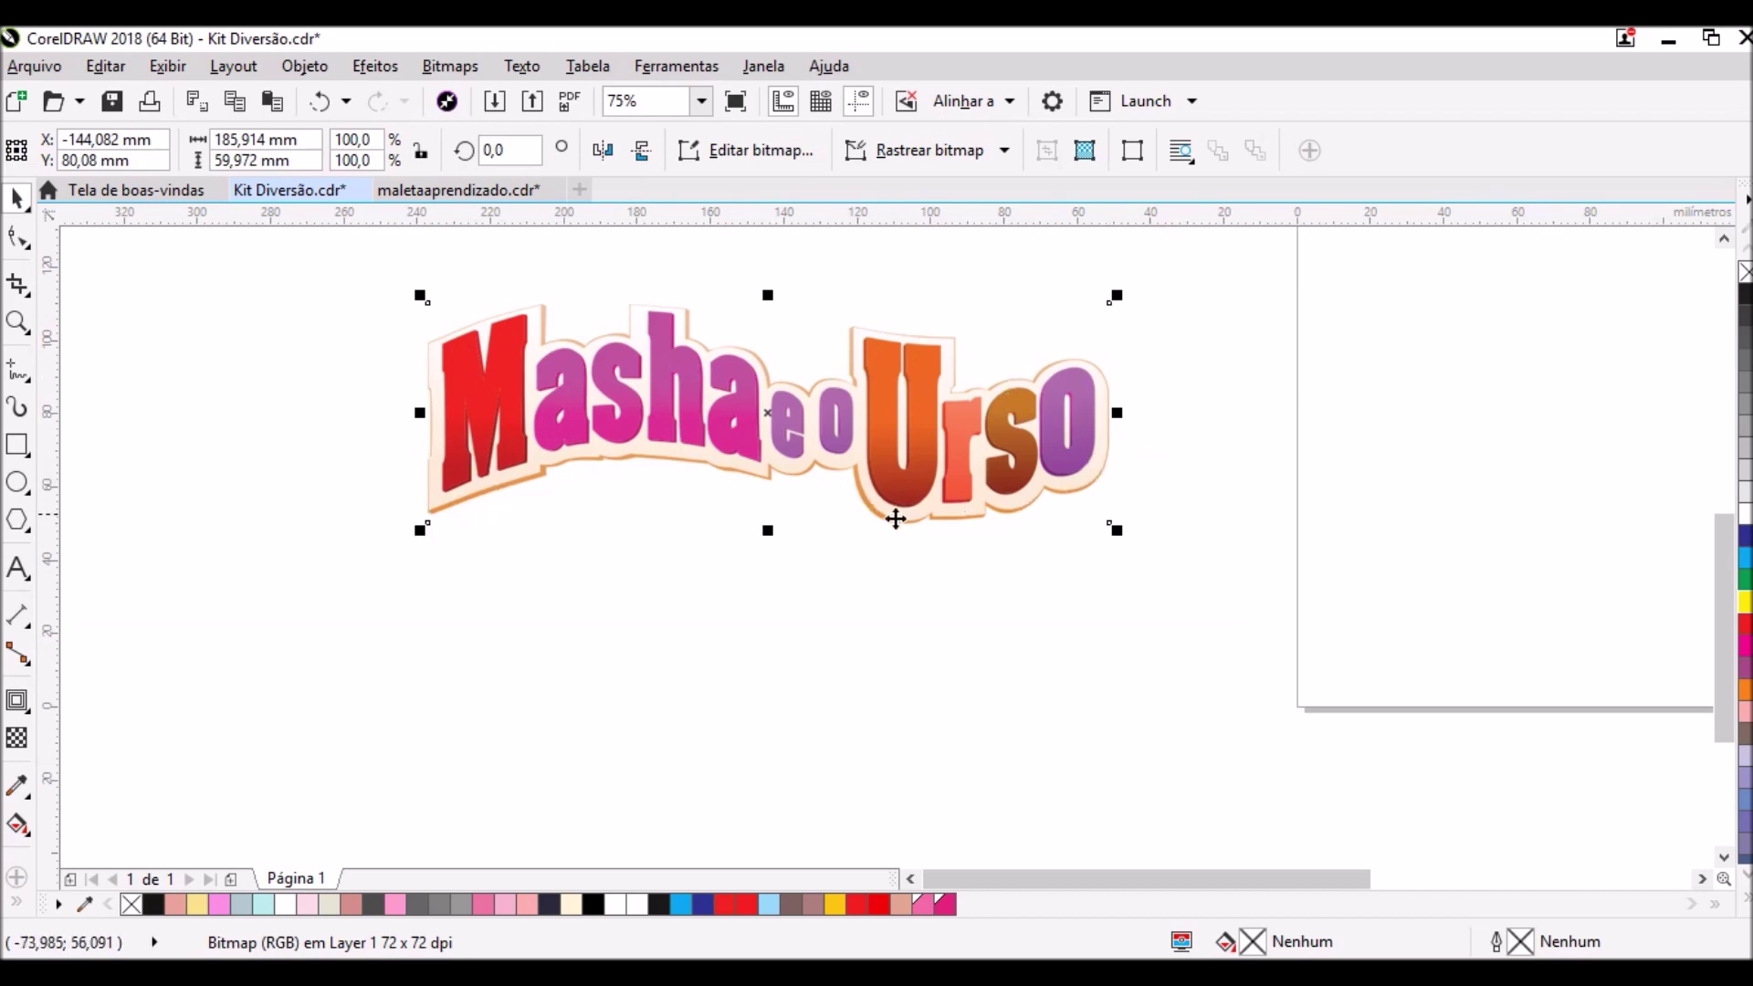
left_click_drag(520, 485, 485, 436)
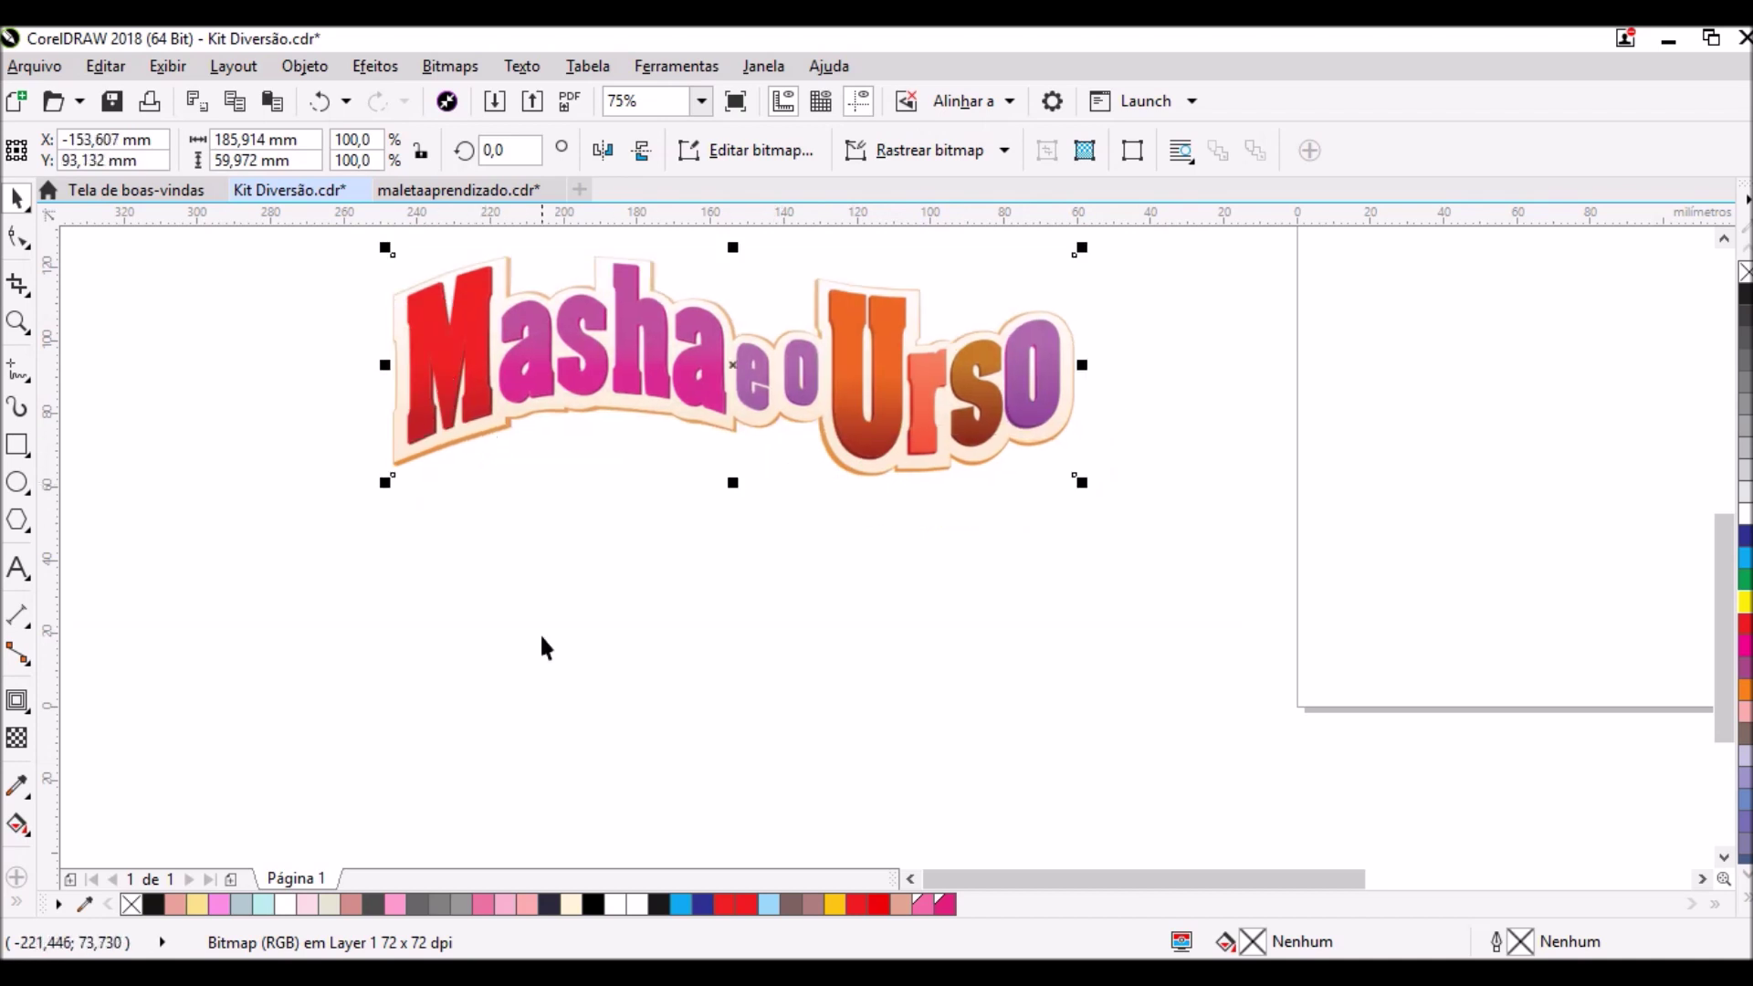
left_click(539, 656)
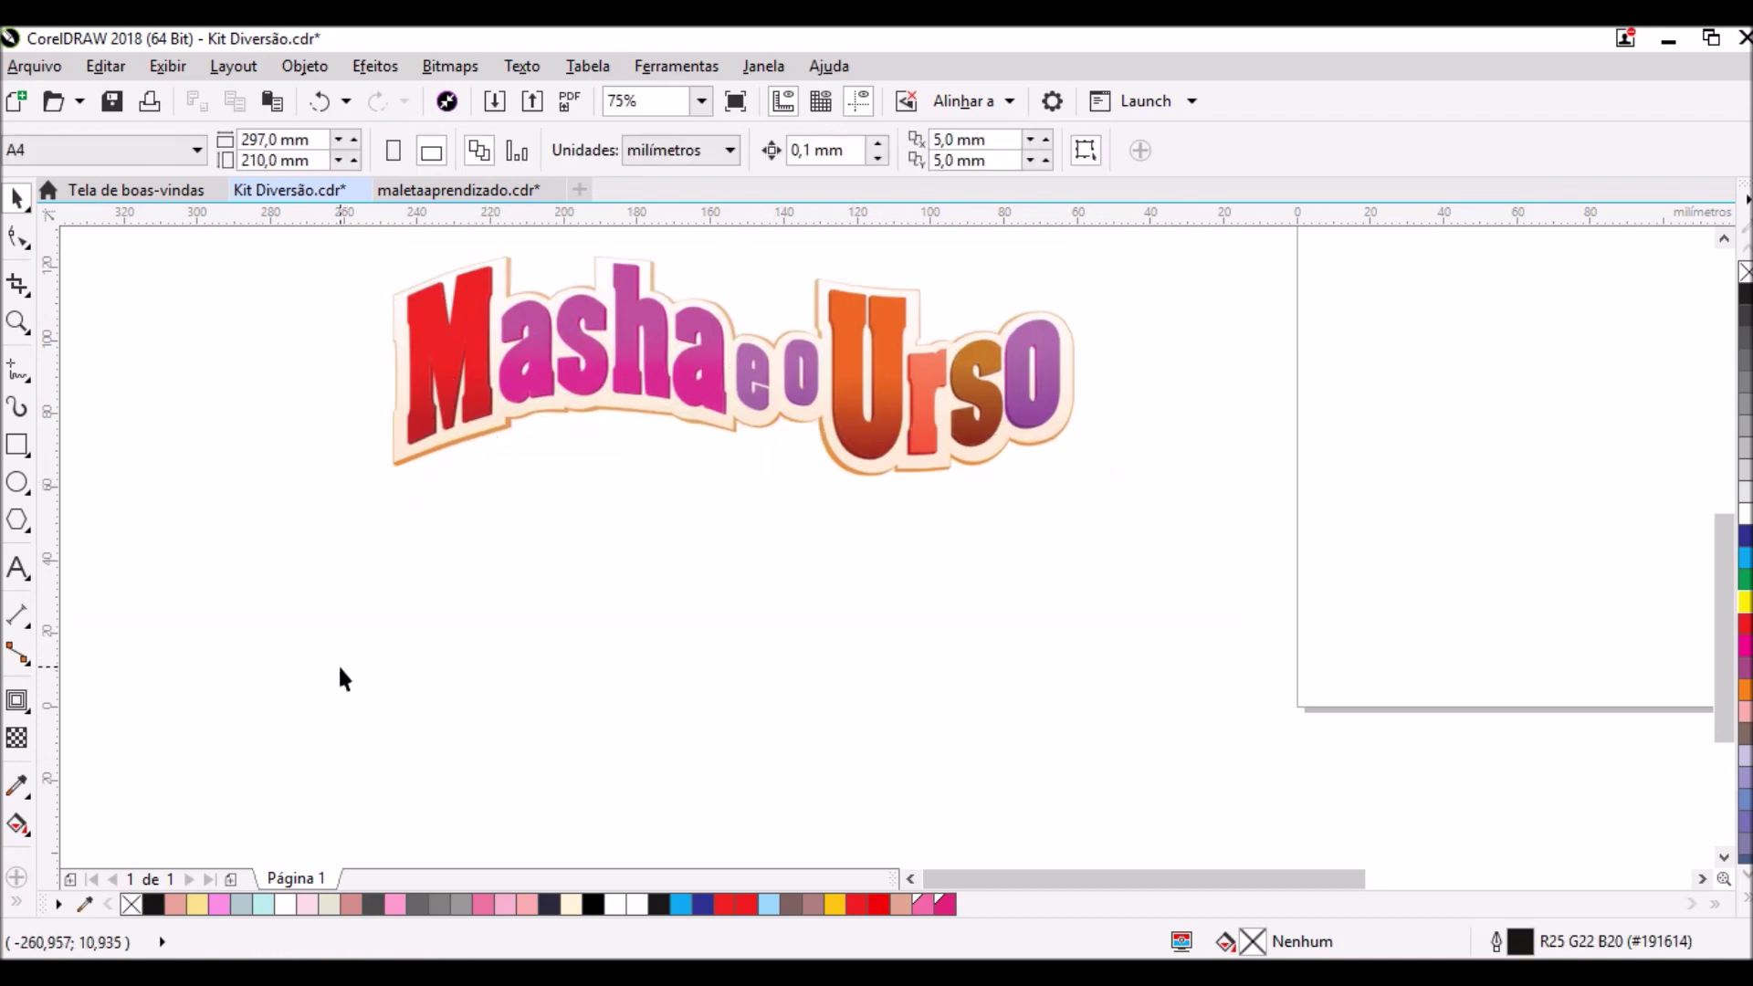
- Add a line of artistic text below the logo with the child's name followed by "e o Urso"
left_click(17, 567)
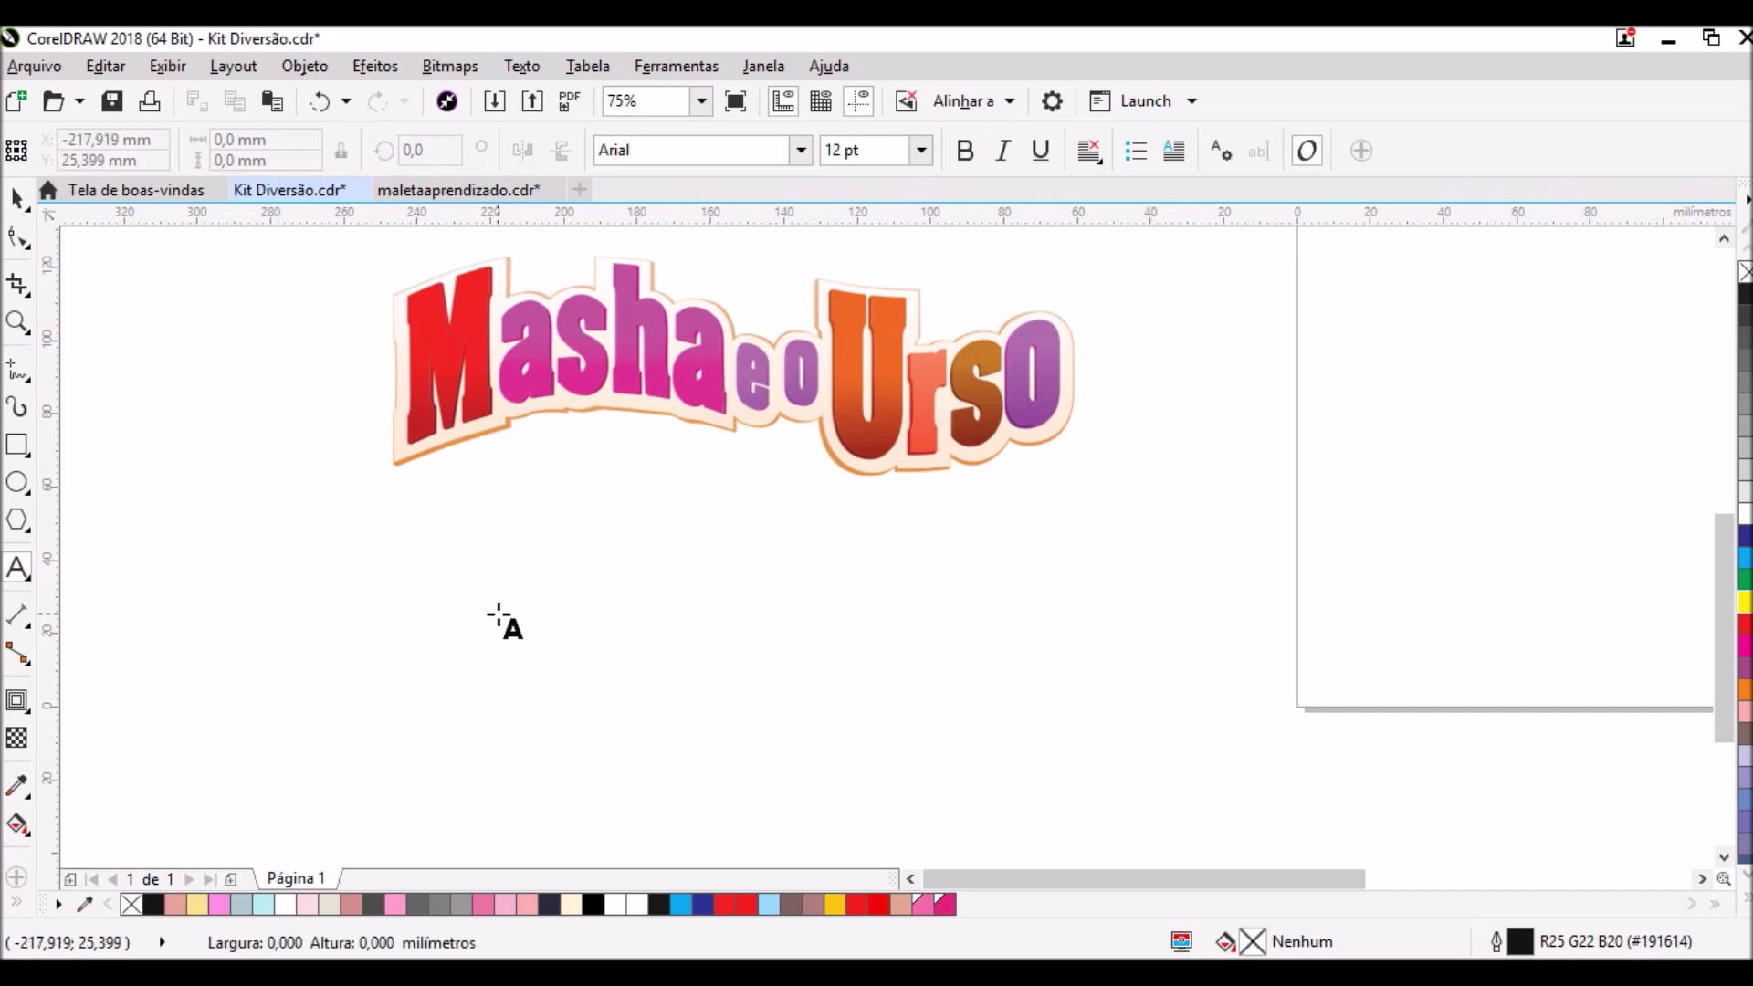
left_click(499, 616)
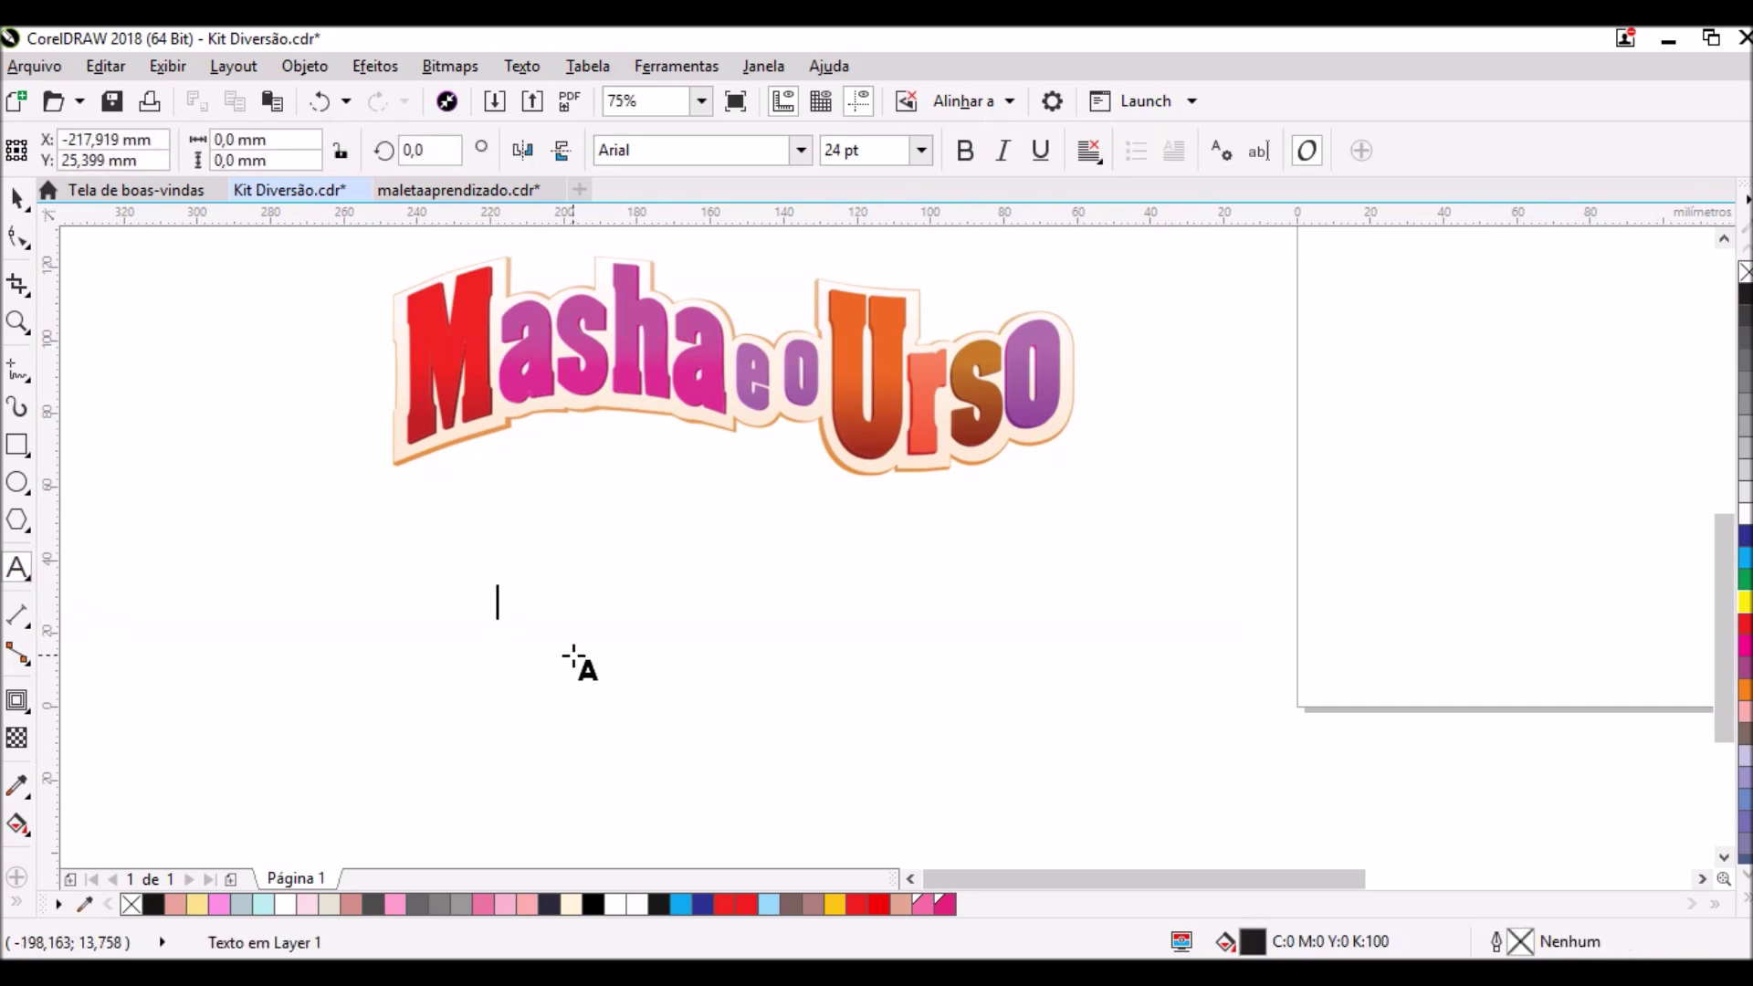
type("a")
key("BackSpace")
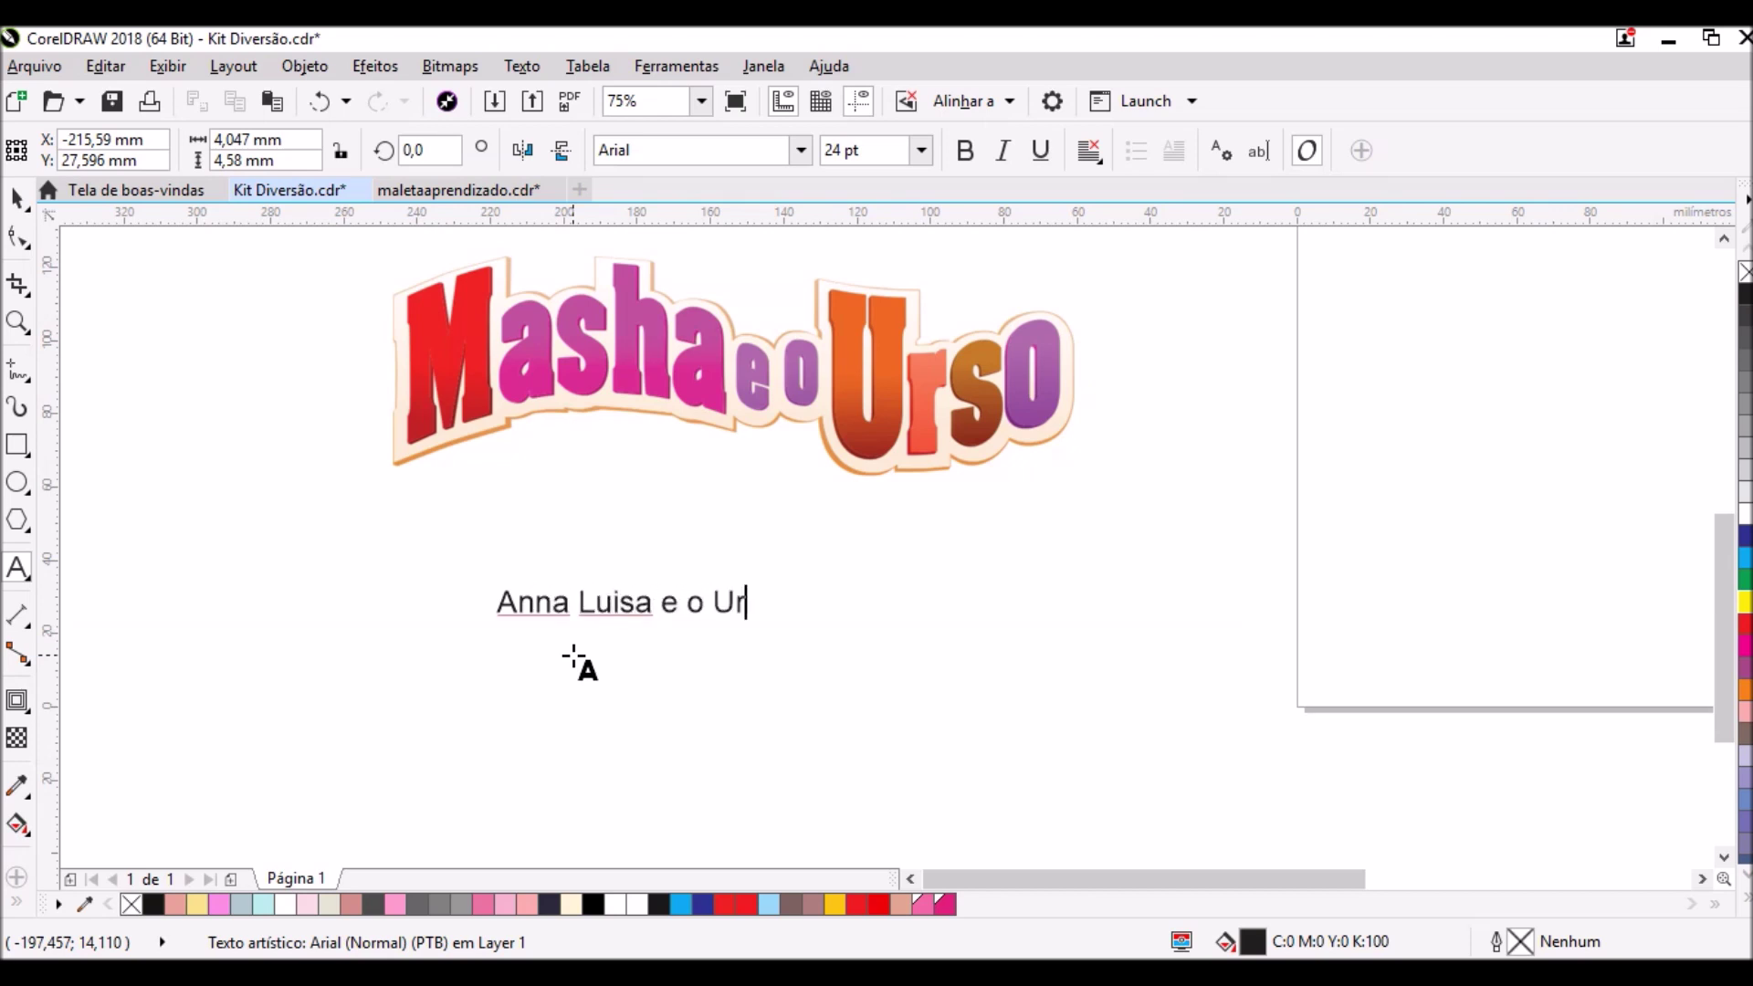
left_click(575, 595)
left_click(17, 197)
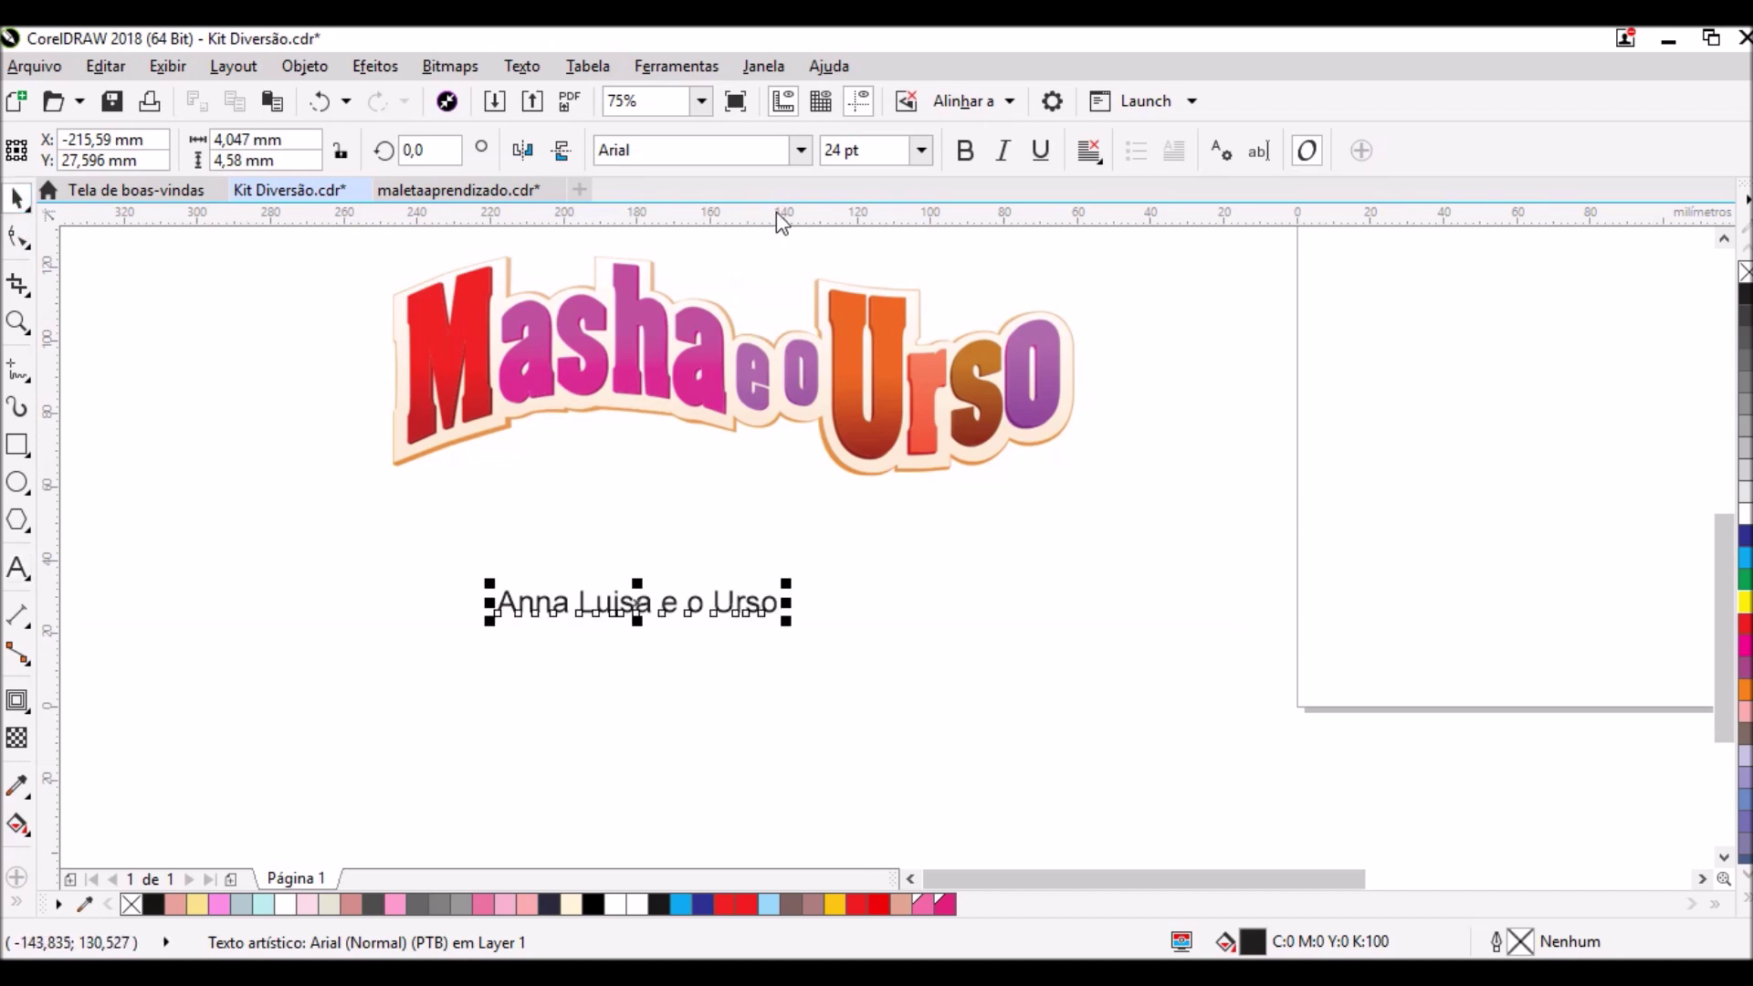
- Set the new text's font to Fugaz One and enlarge it to about 213 mm wide
left_click_drag(638, 640, 413, 568)
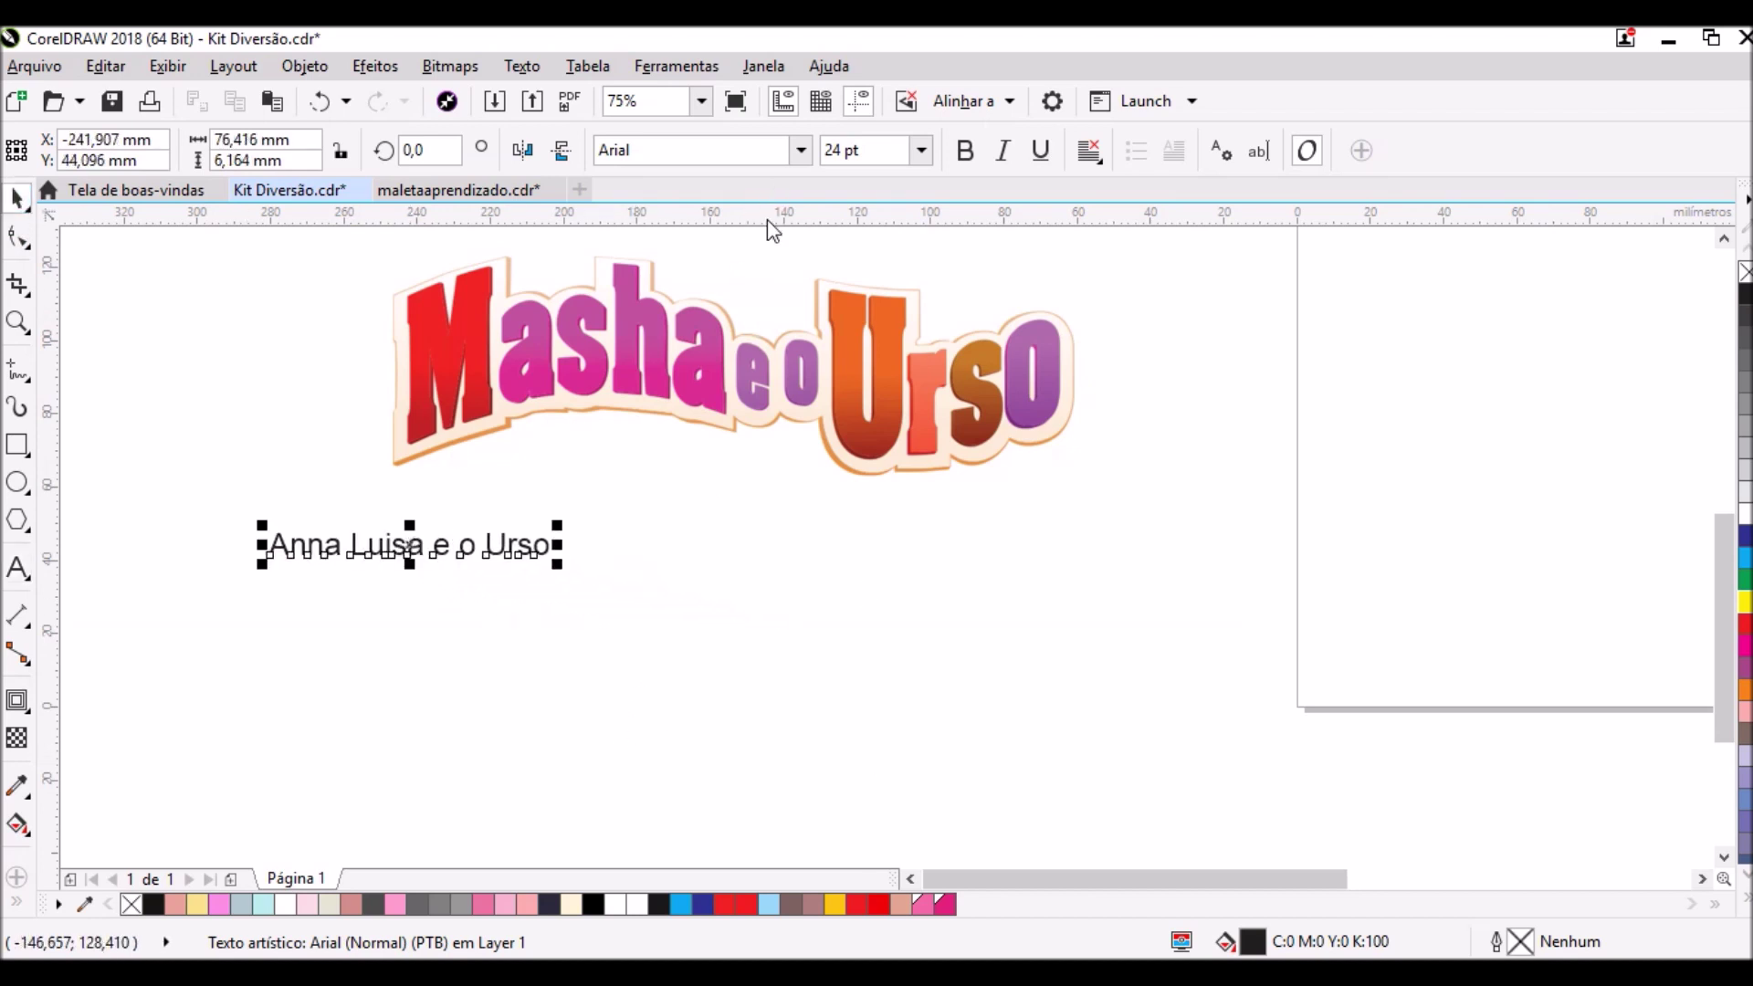
left_click(801, 152)
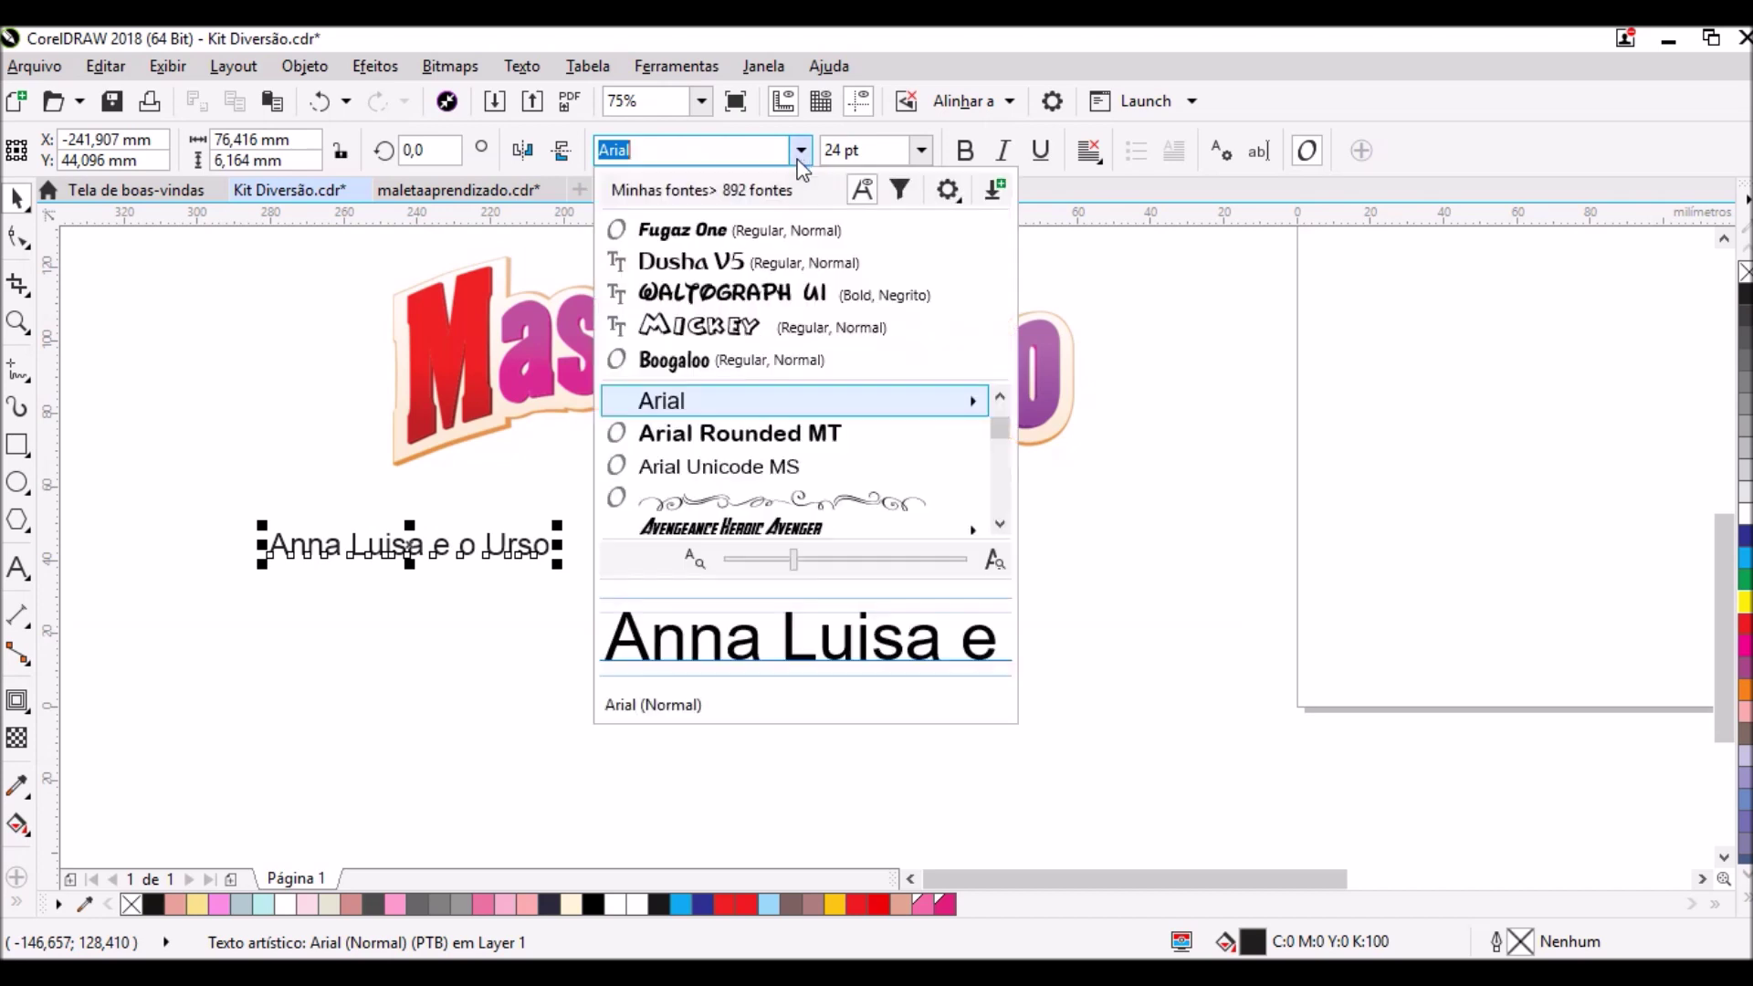
left_click(767, 230)
left_click_drag(575, 573, 1056, 756)
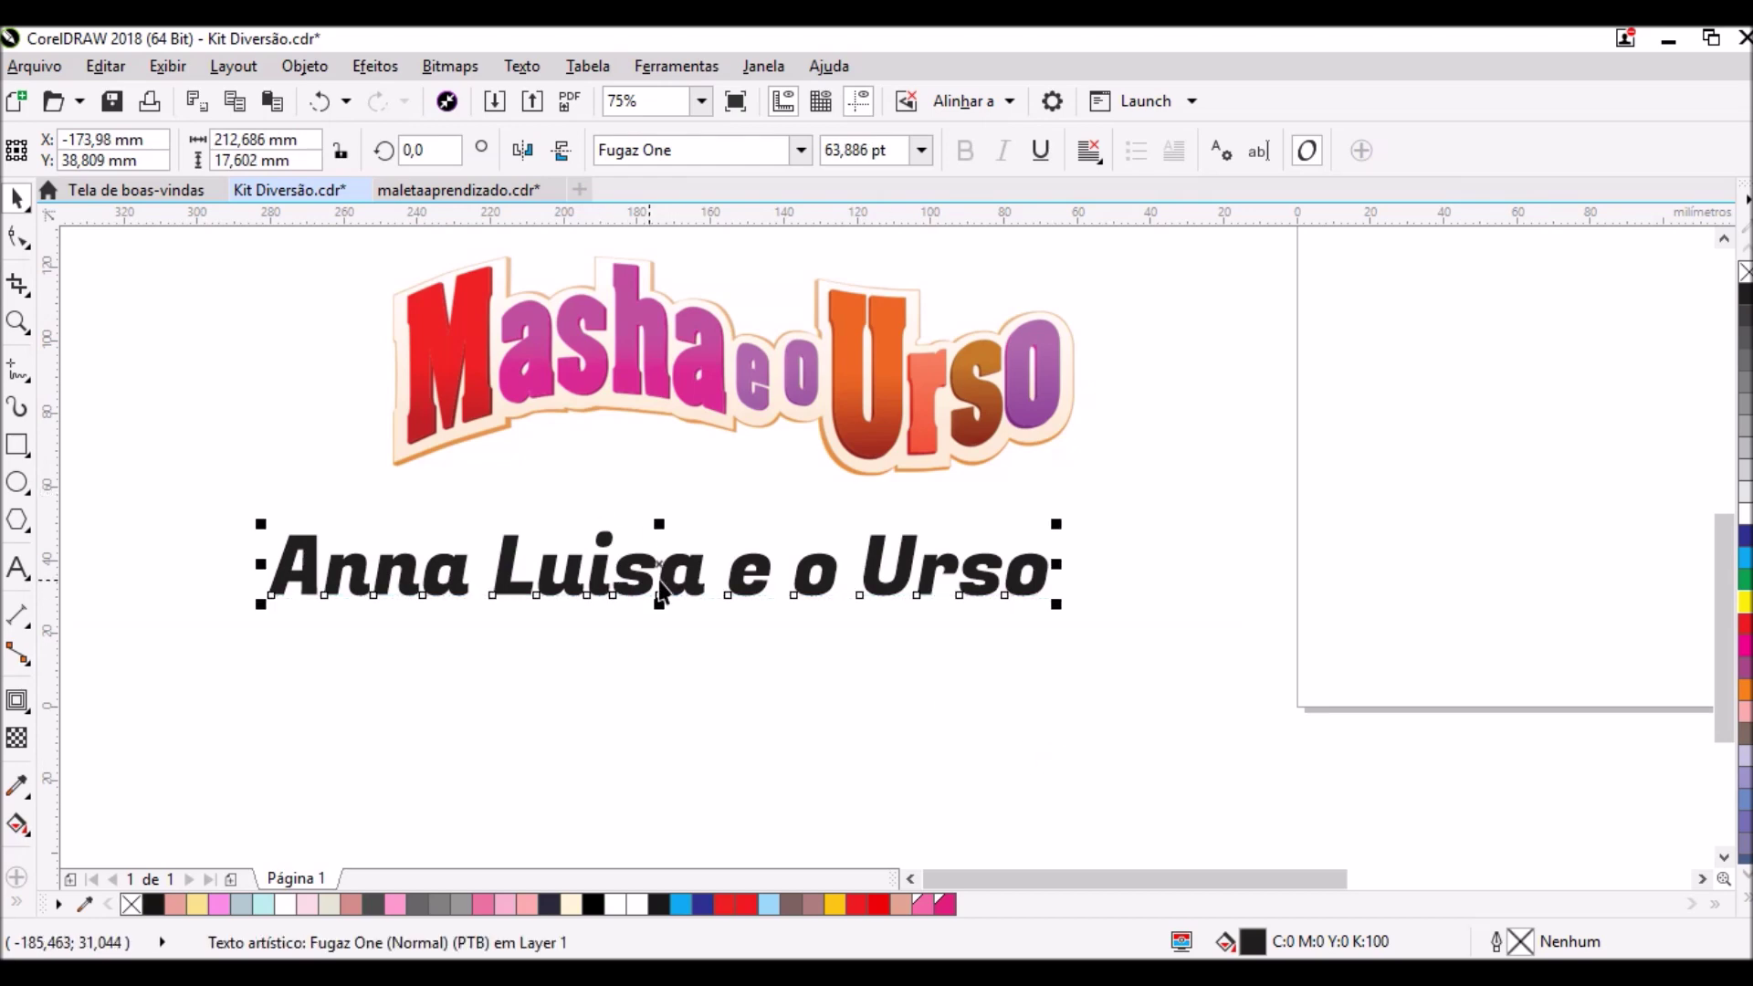
- Position the enlarged text directly beneath the logo, at about X -150.9 mm, Y 43.4 mm
left_click_drag(674, 575, 750, 608)
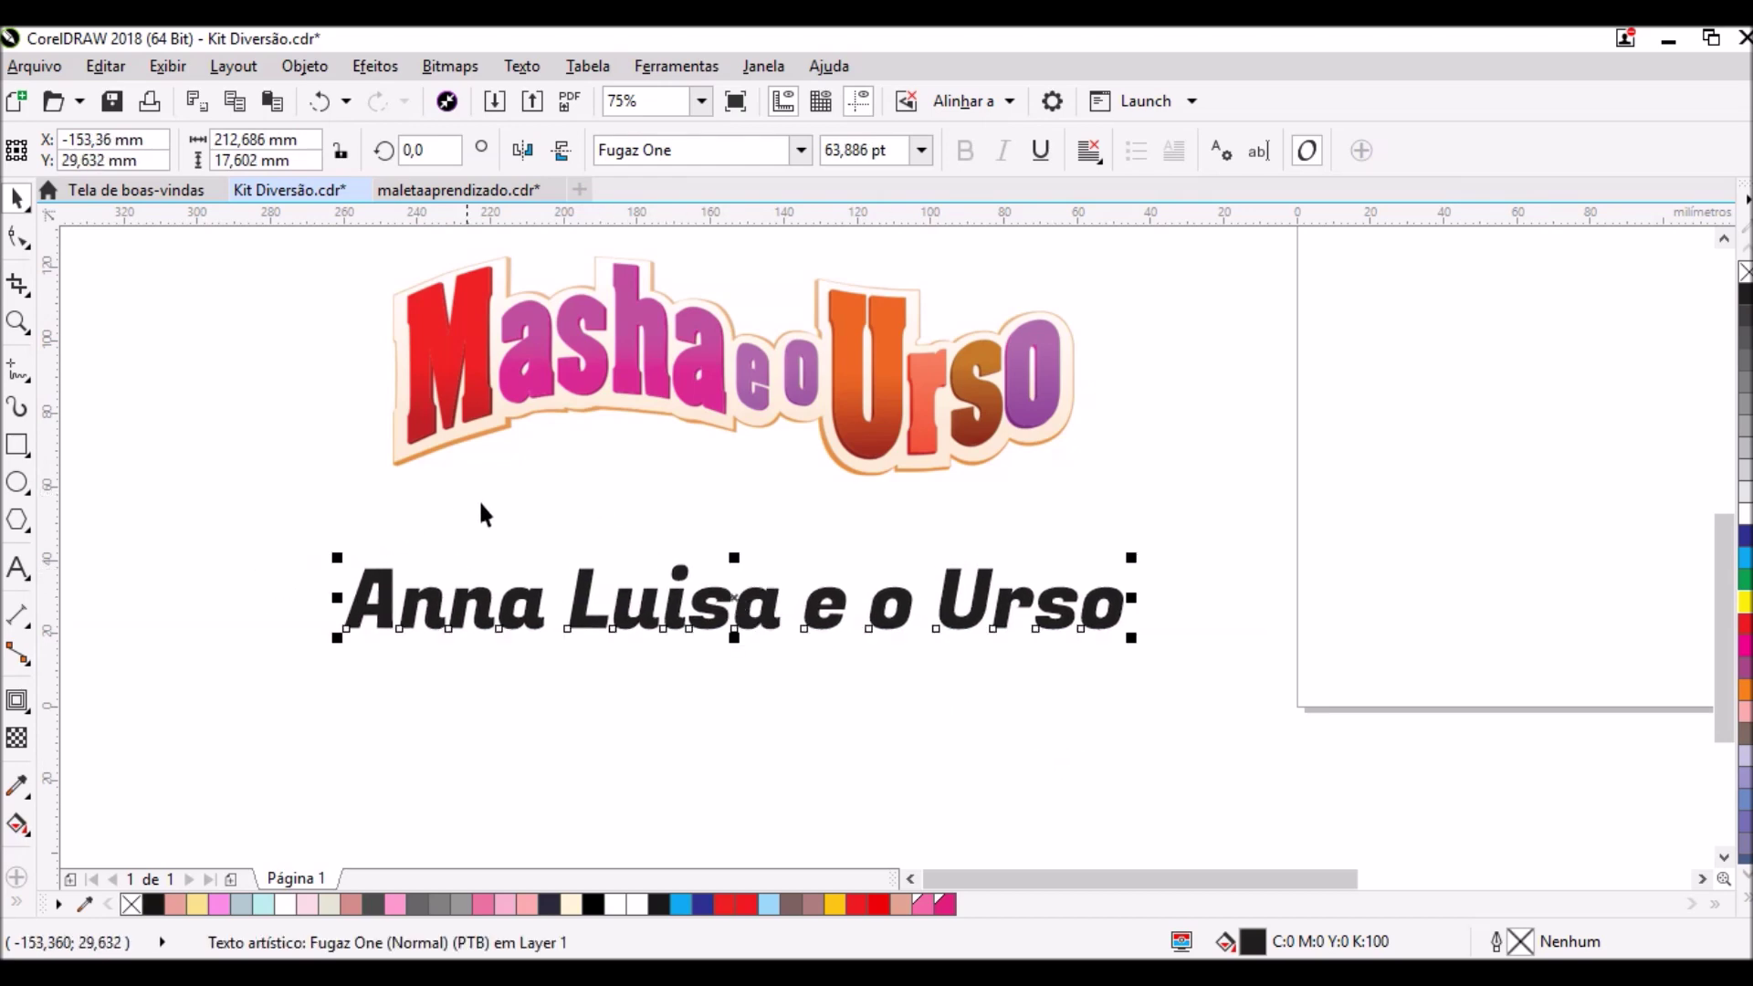
left_click_drag(445, 602, 460, 581)
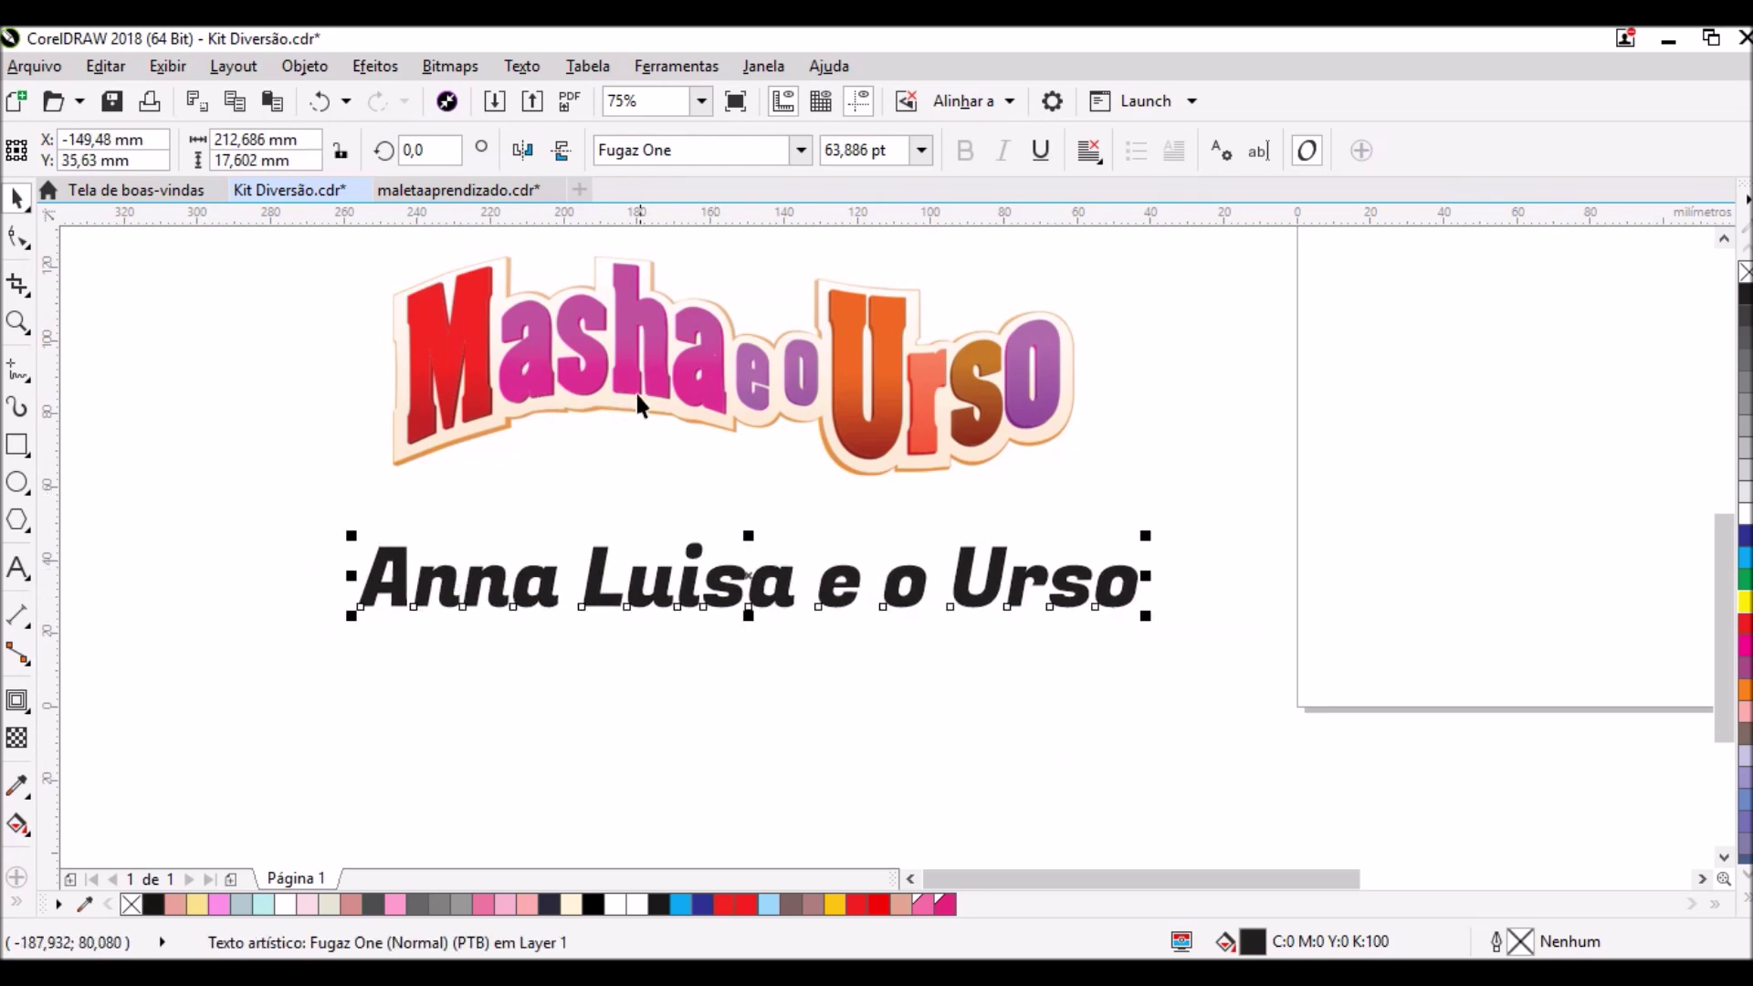
left_click_drag(653, 600, 647, 571)
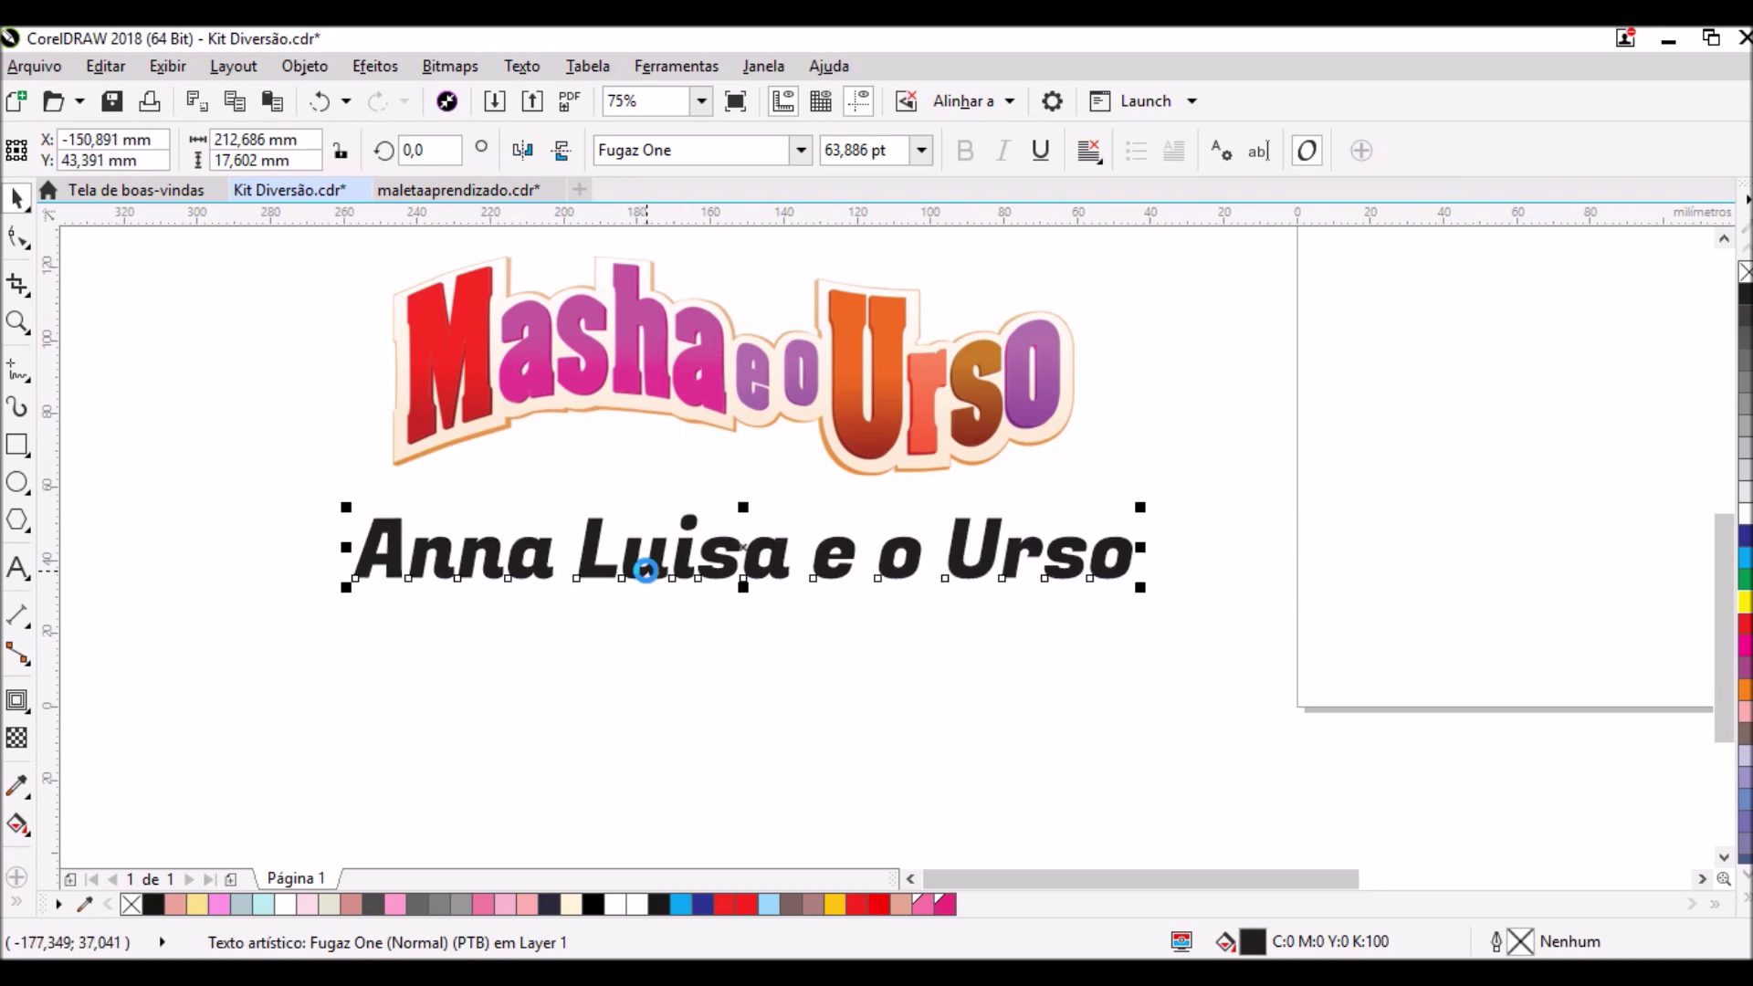
left_click(647, 571)
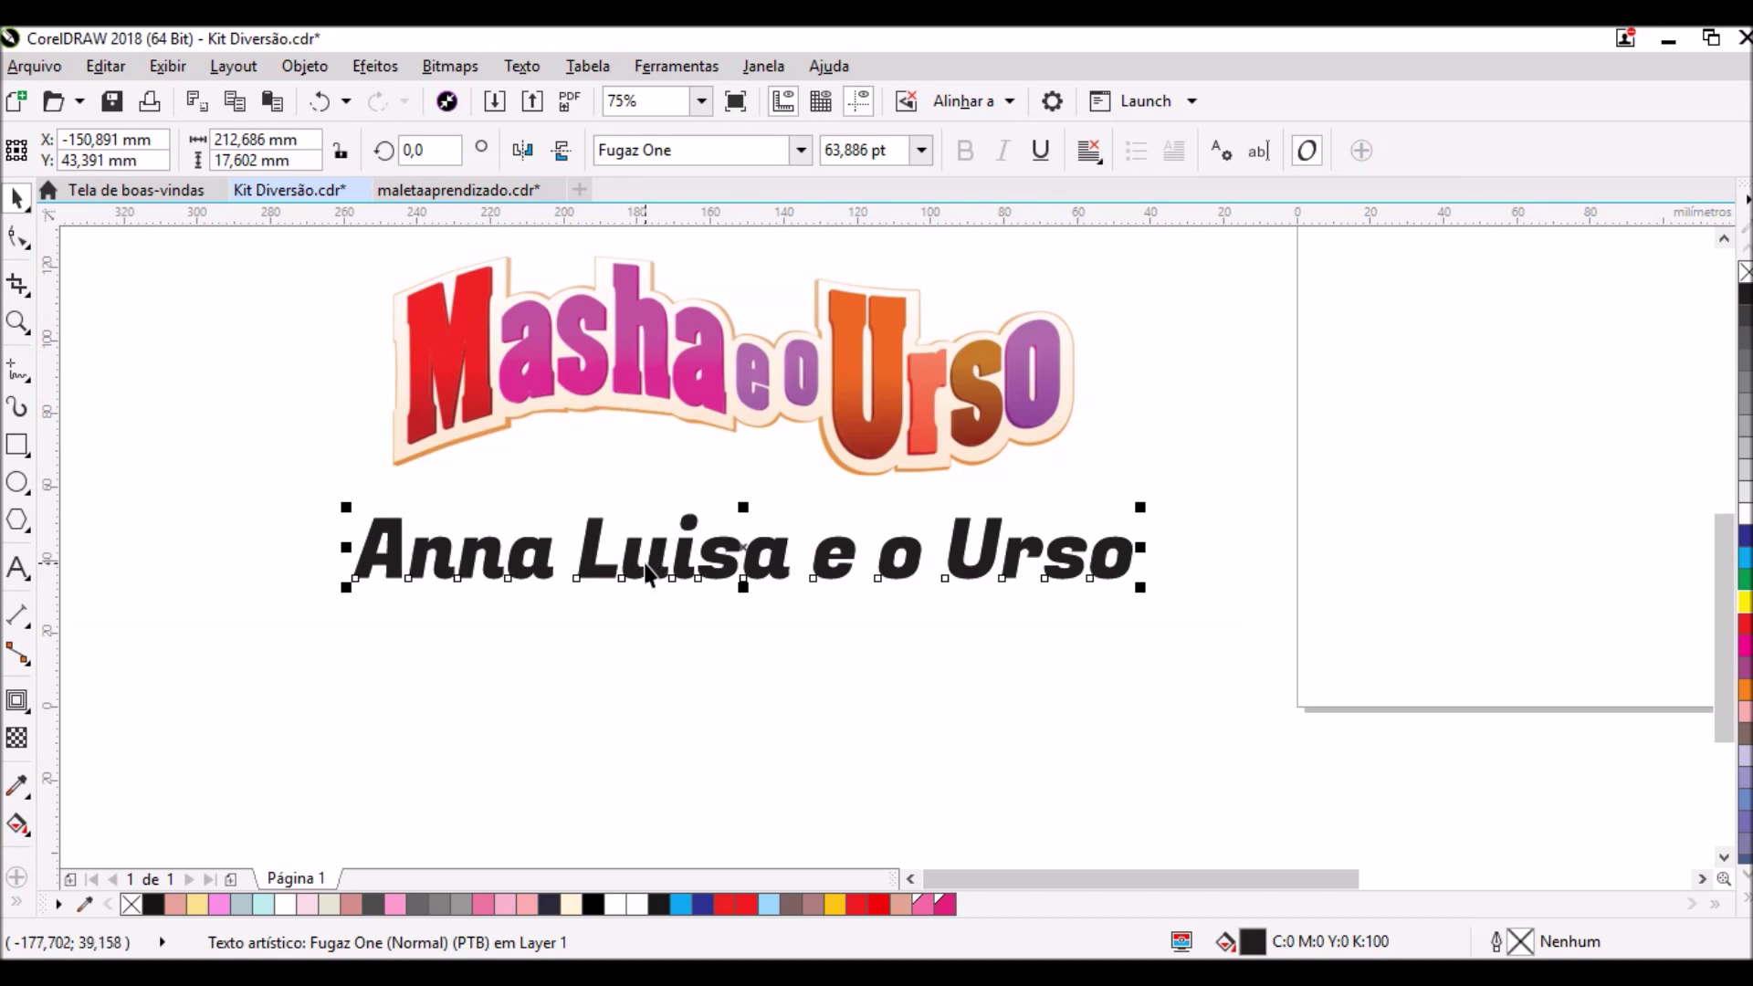
- Place a copy of the text over the page and lower the original text to about Y 34.9 mm
left_click(725, 559)
left_click_drag(724, 558, 1567, 380)
left_click(1313, 597)
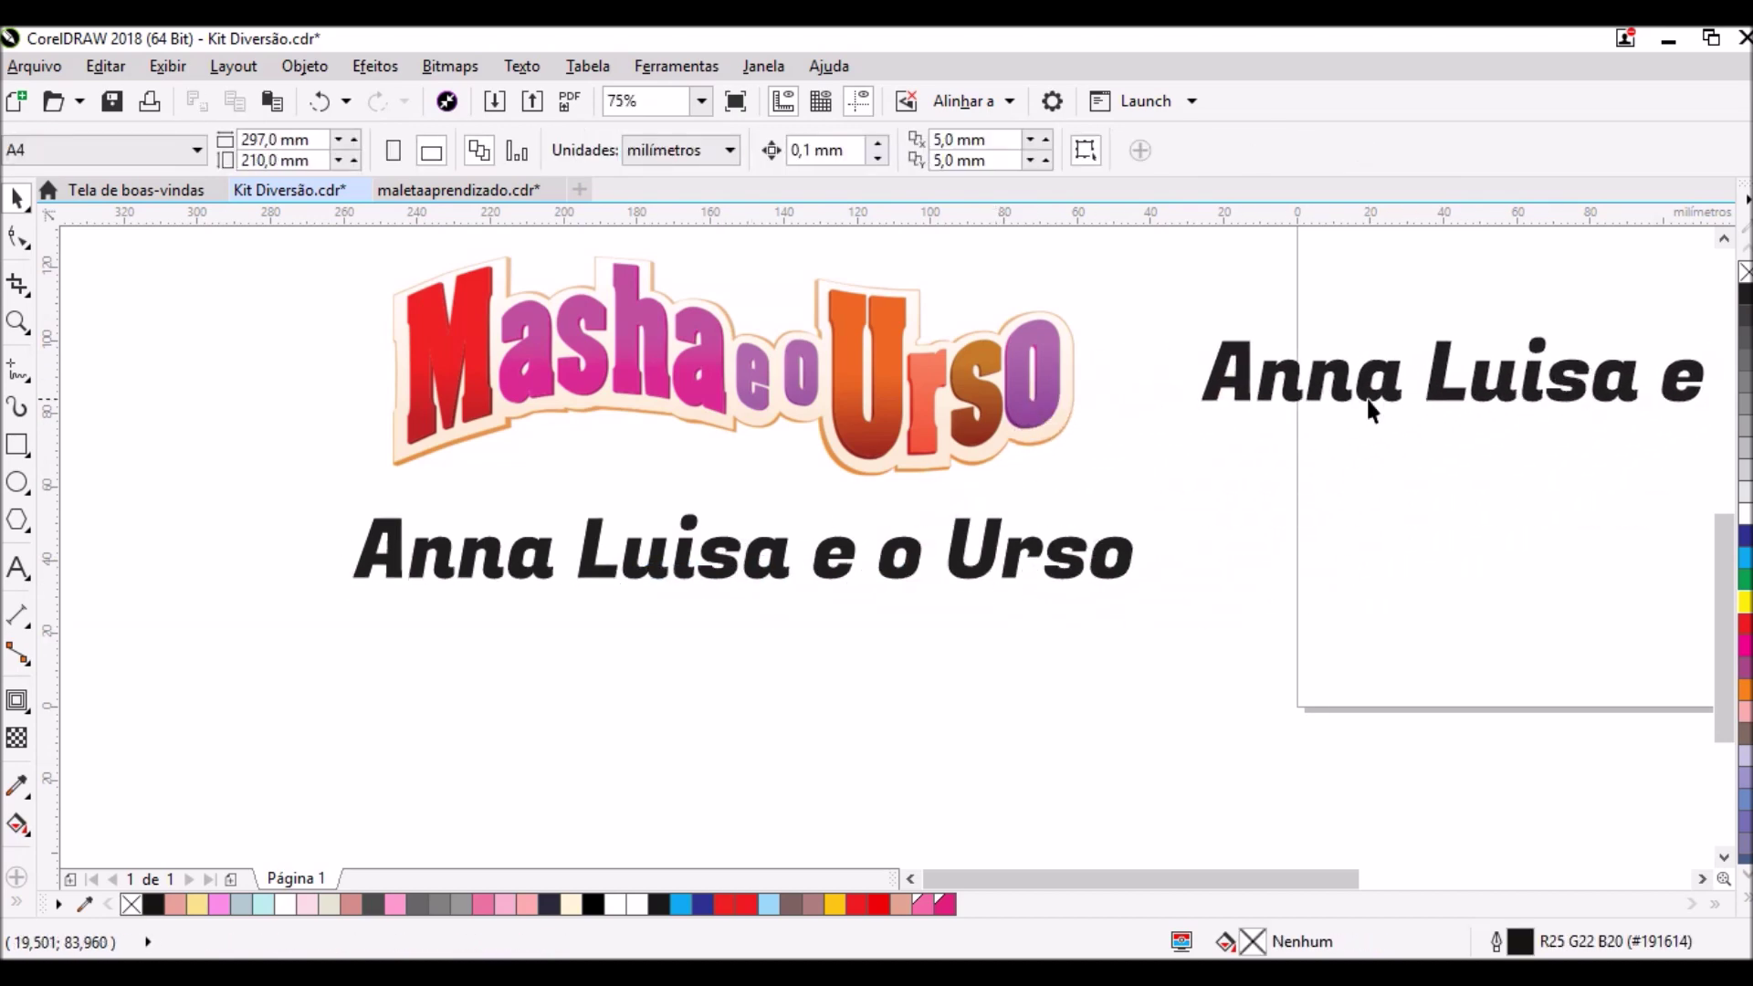
left_click(539, 575)
mouse_move(539, 575)
left_mouse_down()
mouse_move(538, 535)
mouse_move(540, 603)
left_mouse_up()
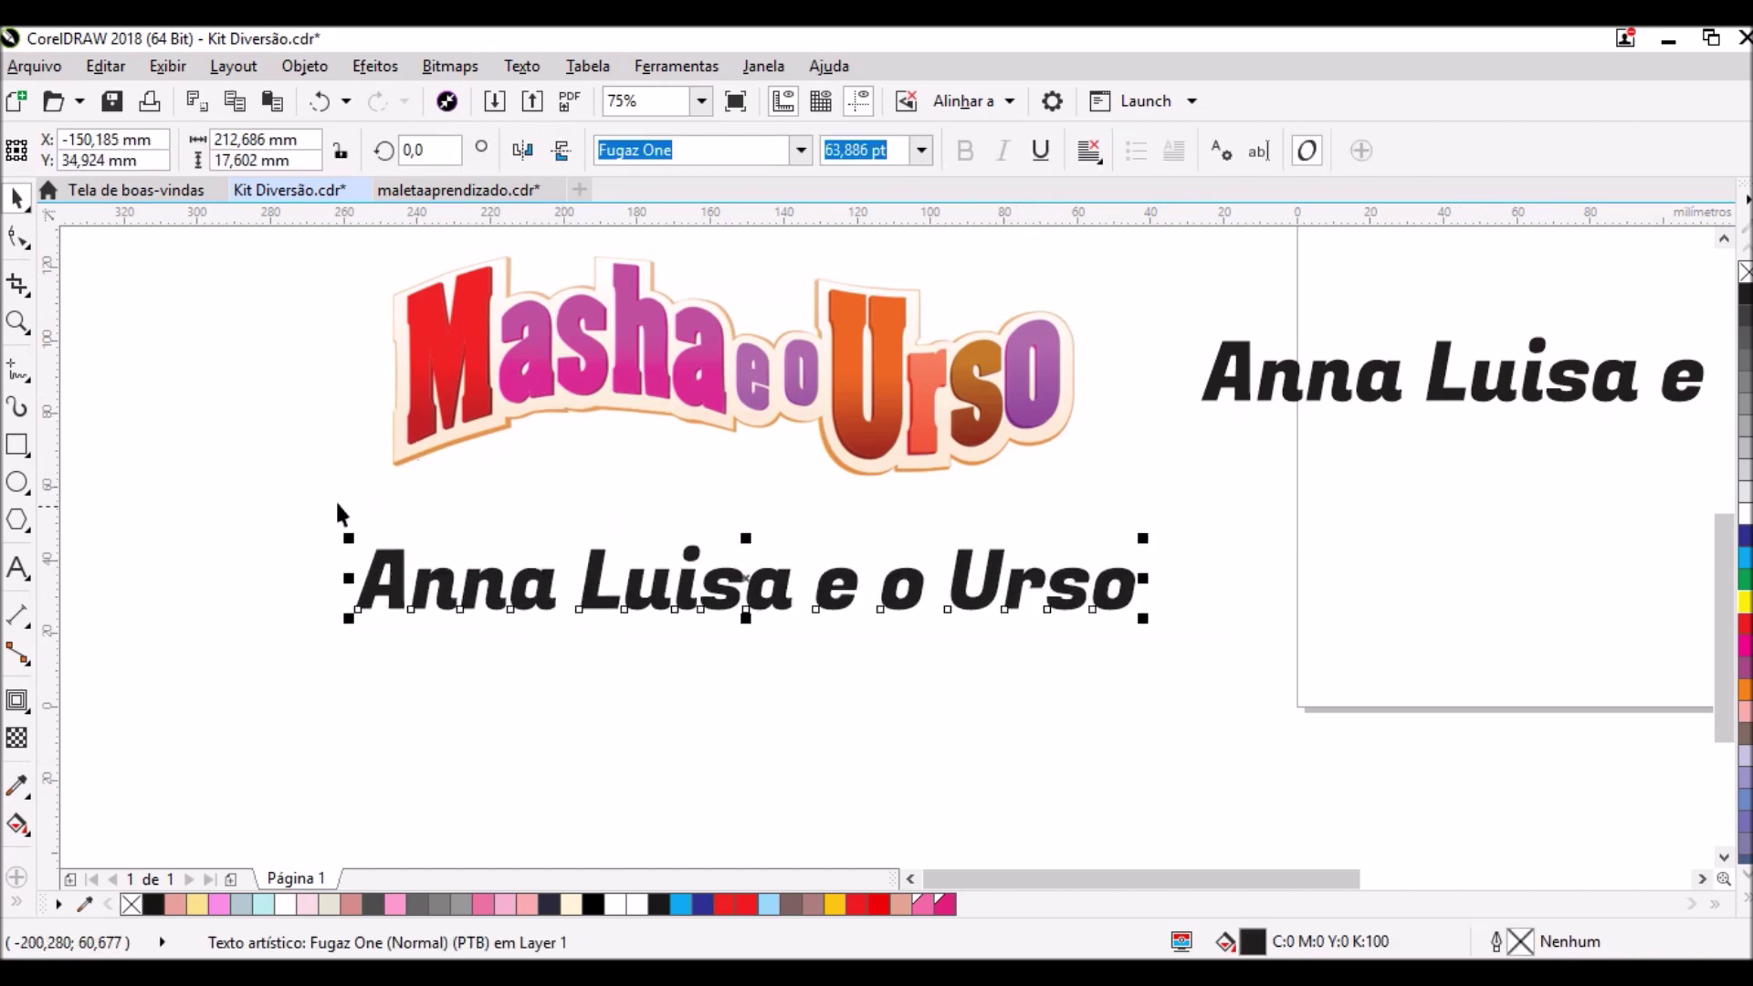
left_click(292, 493)
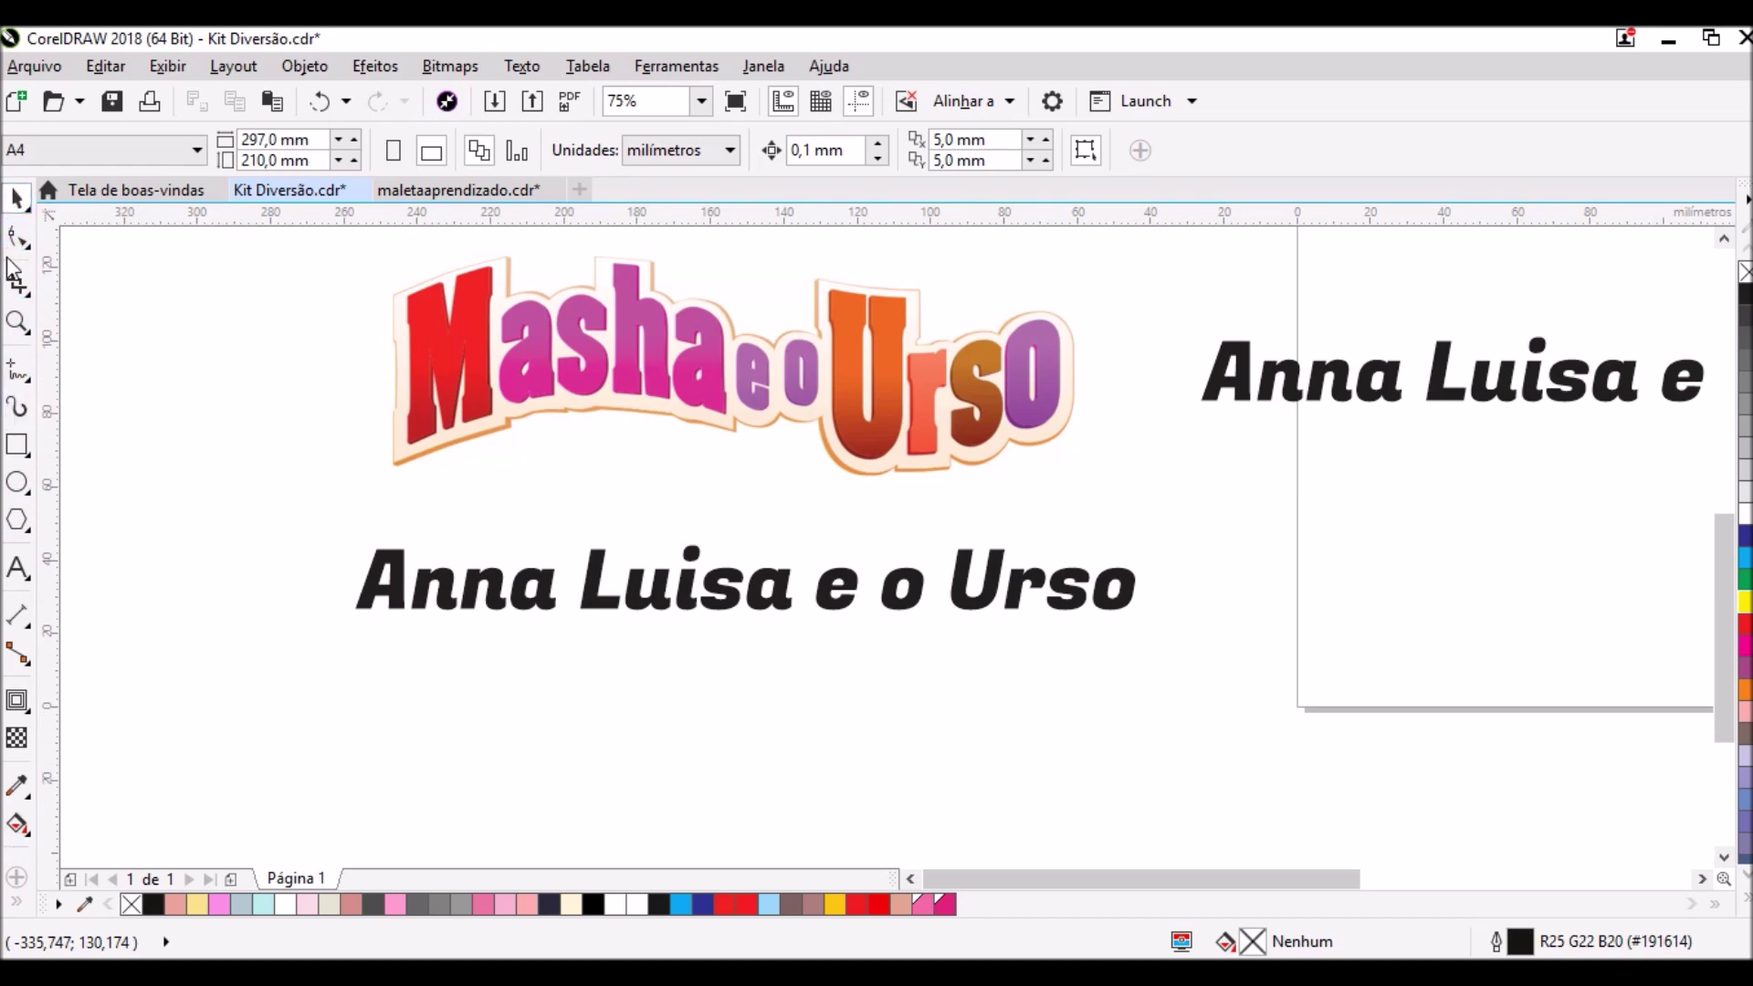
- Draw a three-point curve about 95 mm wide following the arched lower edge of "Masha" in the logo
left_click(17, 382)
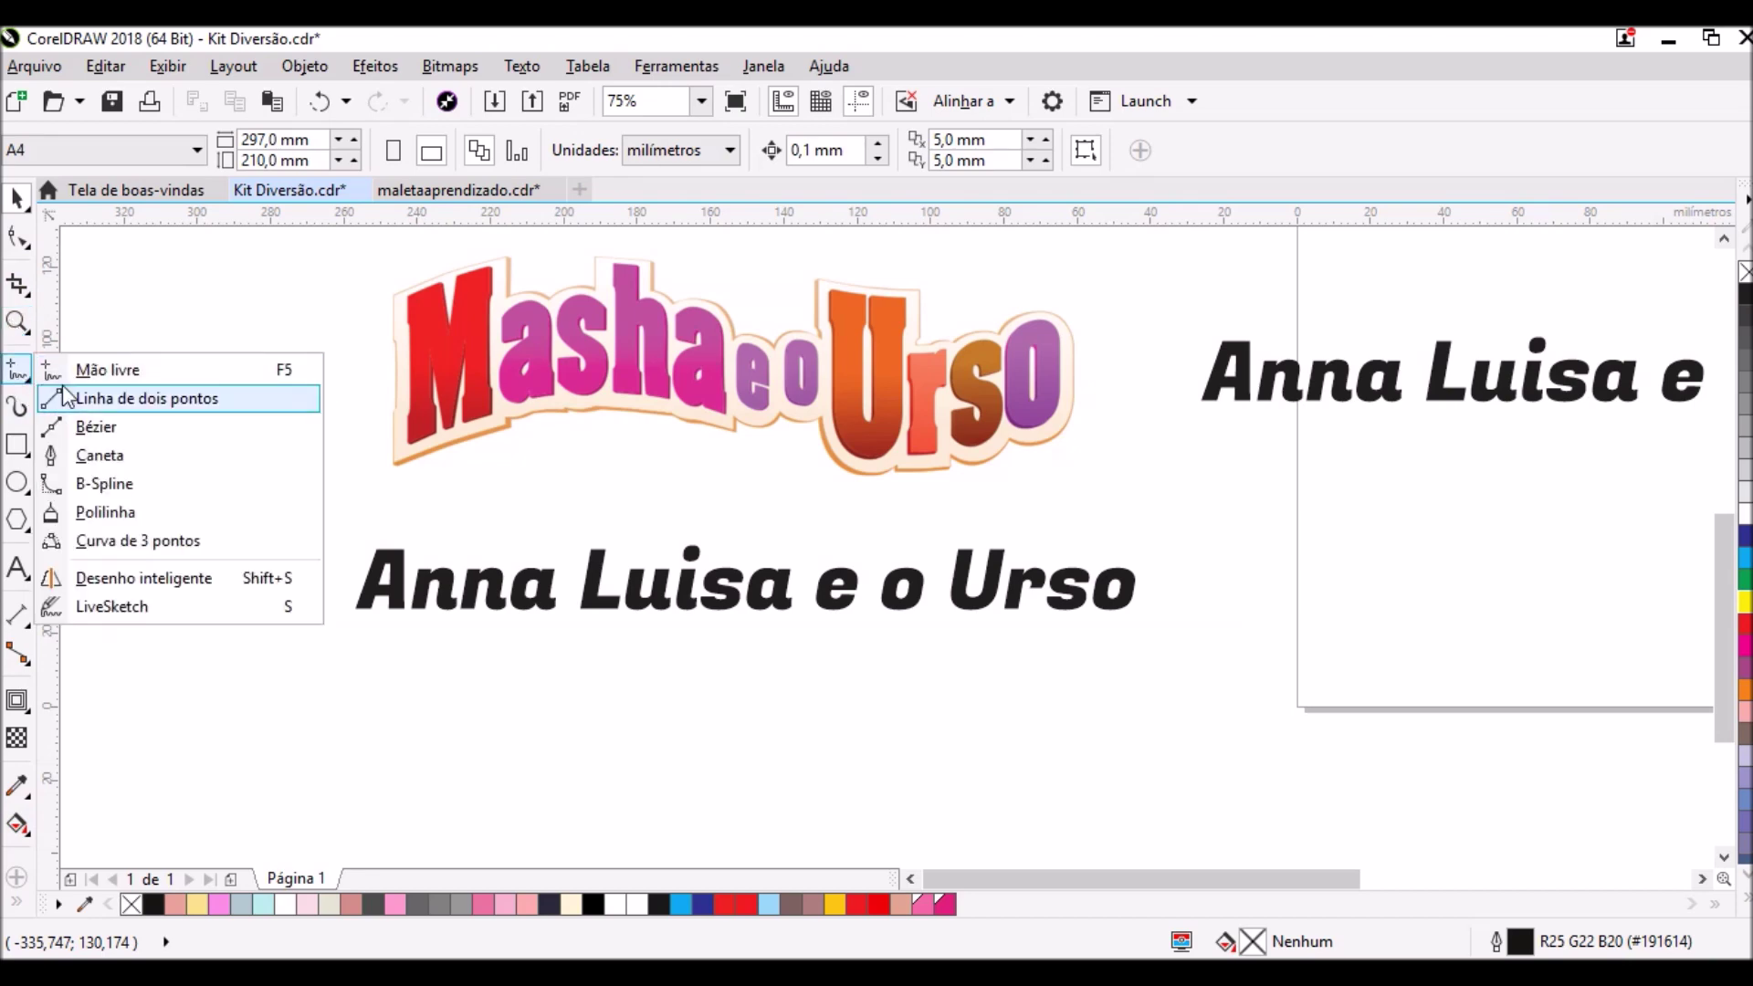
left_click(148, 543)
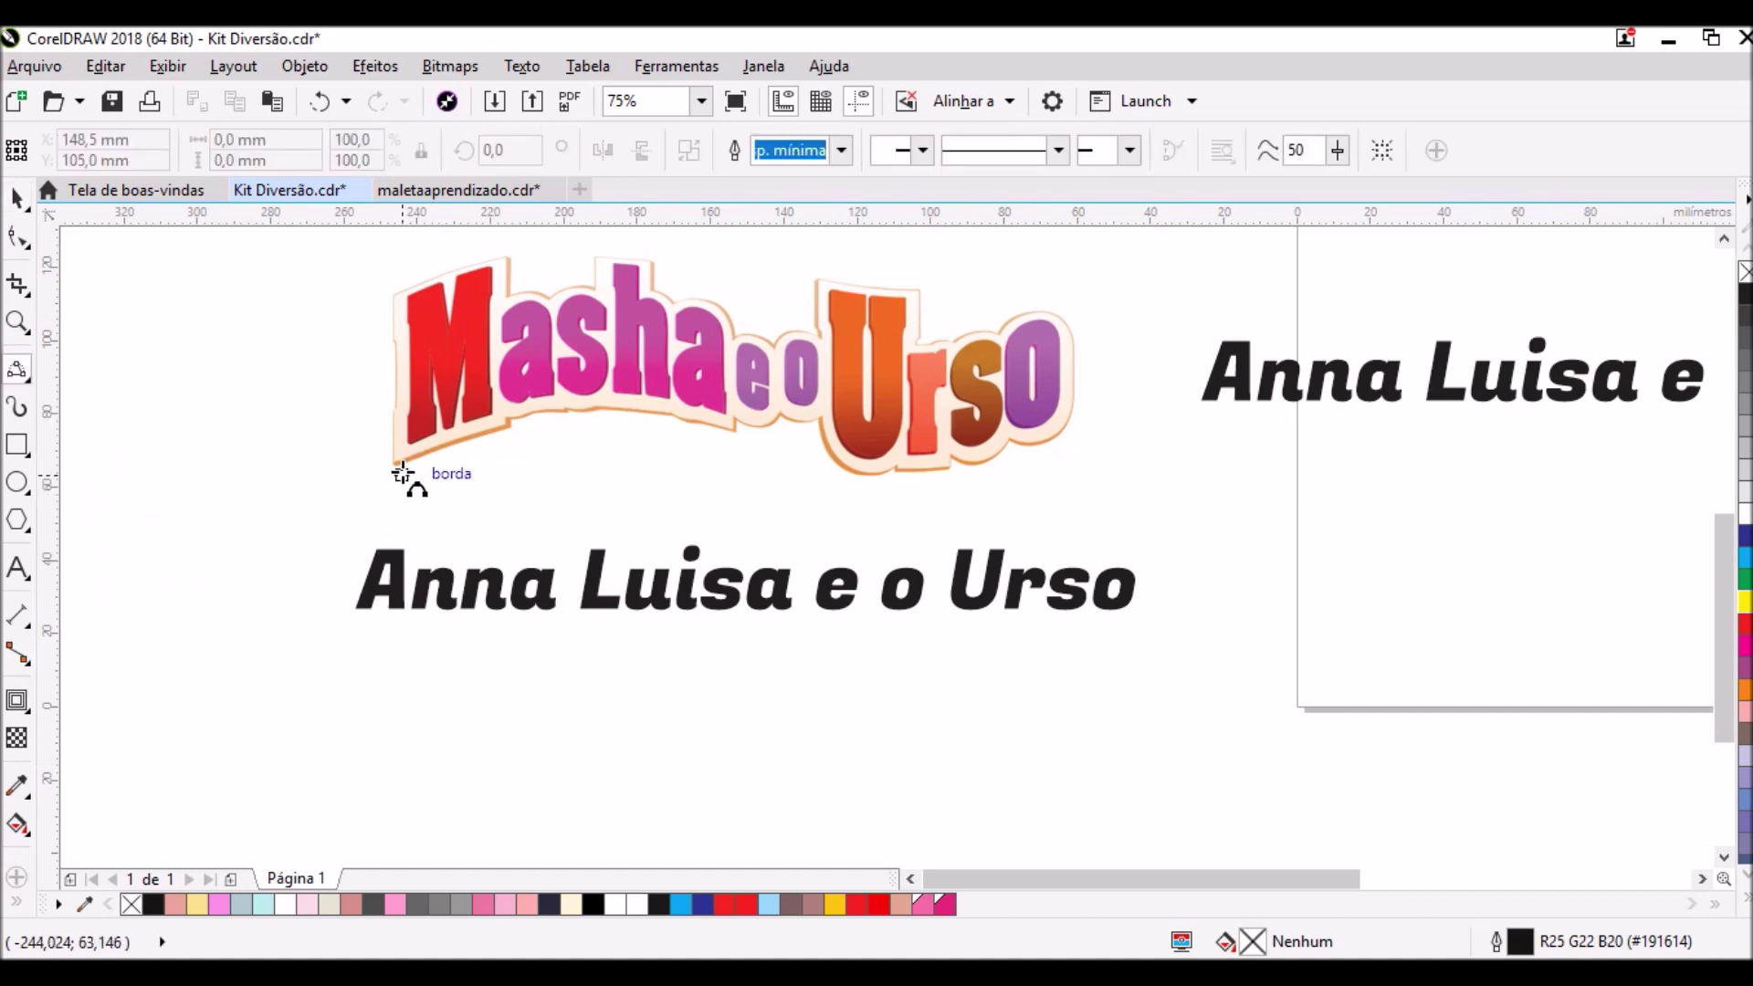
left_click_drag(399, 474, 741, 441)
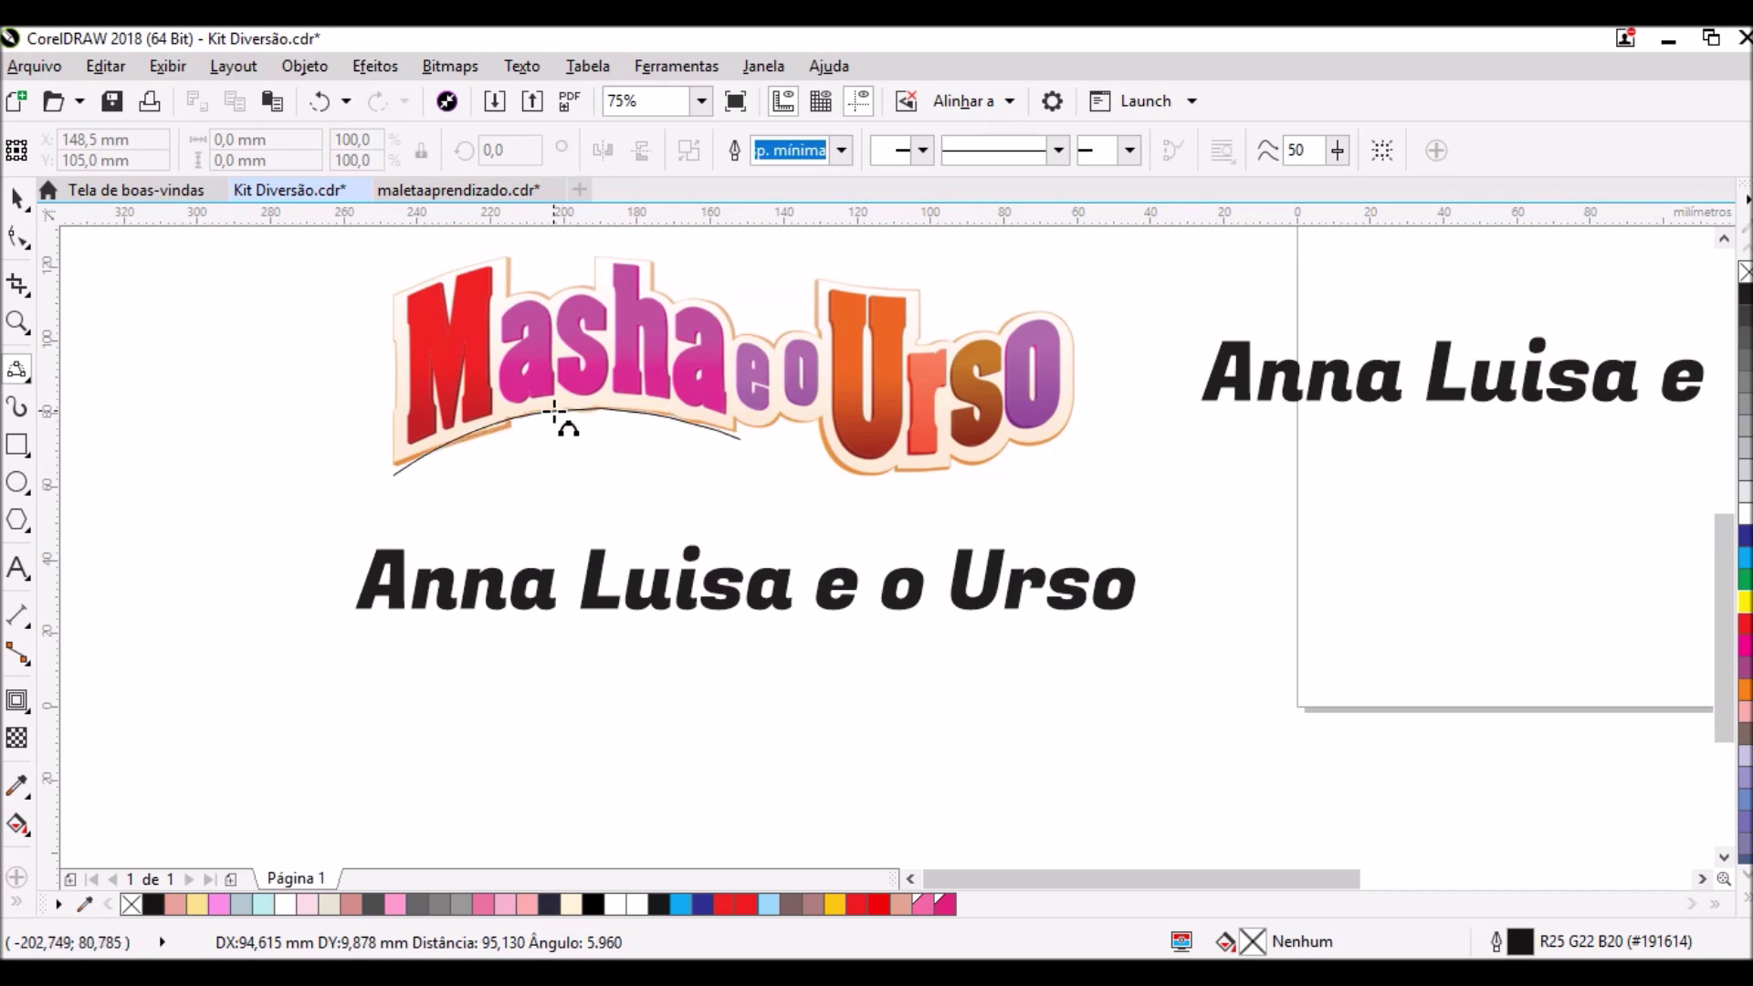
left_click(554, 413)
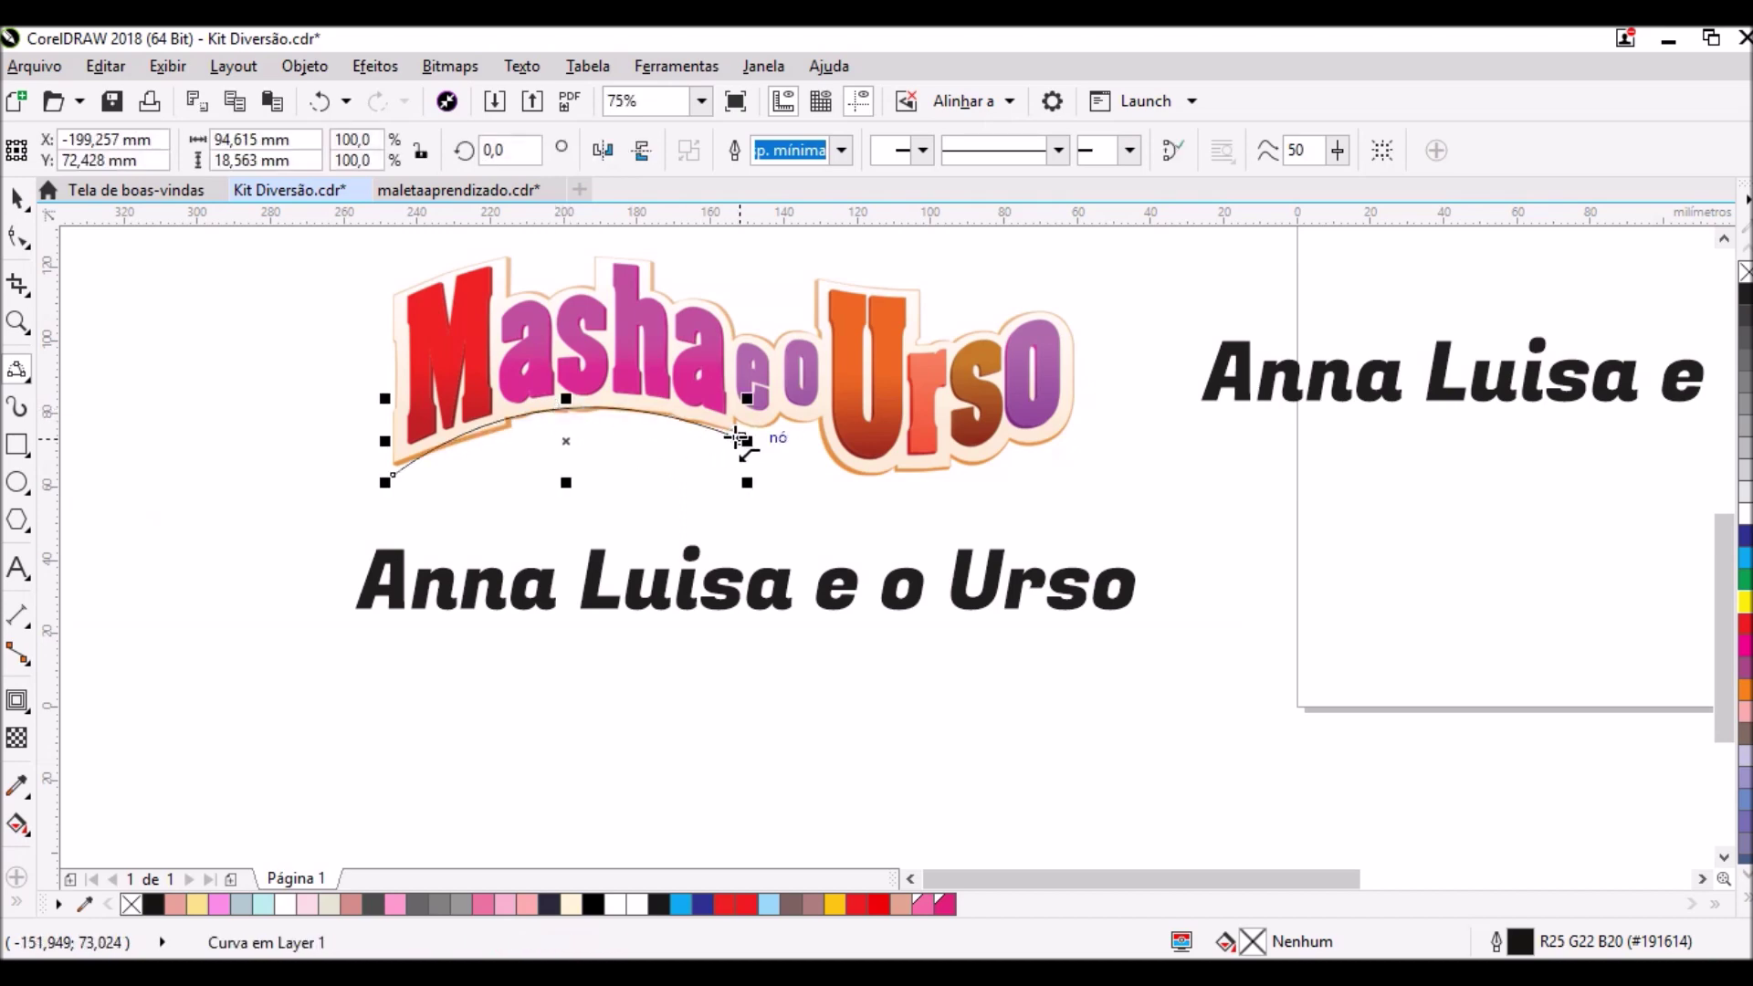
- Extend the curve with two more three-point segments, about 23 mm and 67 mm long, along the logo's lower edge to the end of "Urso"
left_click_drag(741, 441, 796, 442)
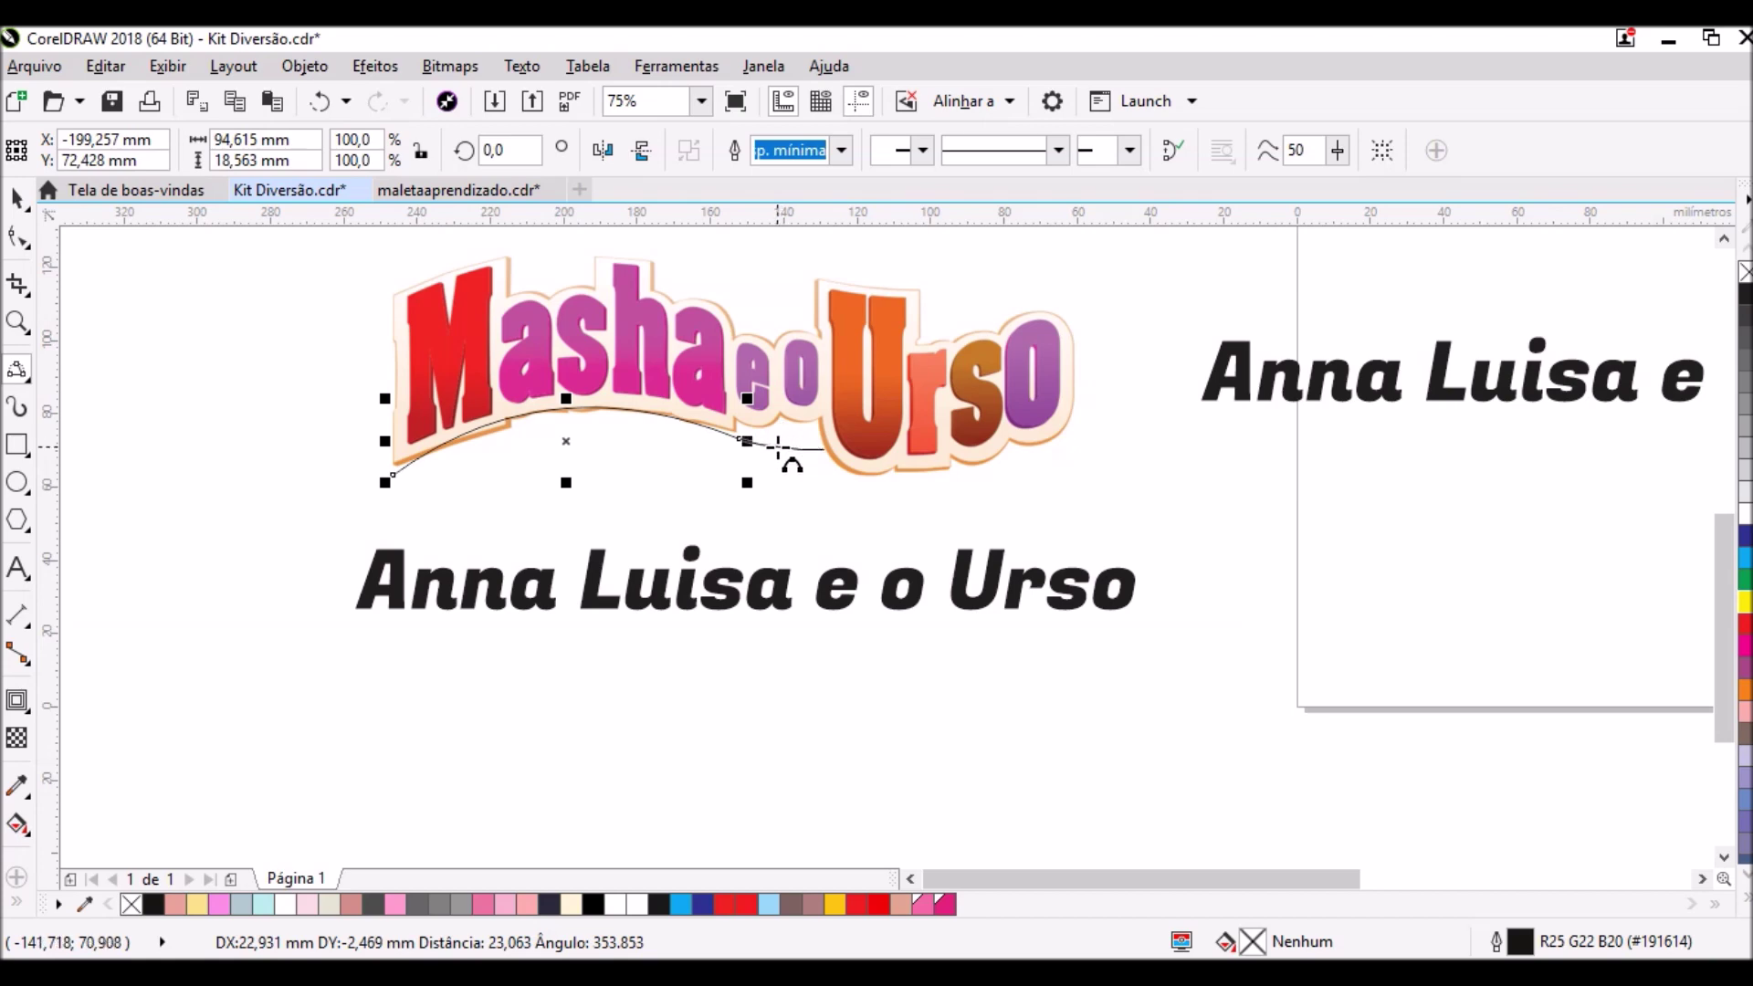
left_click(783, 452)
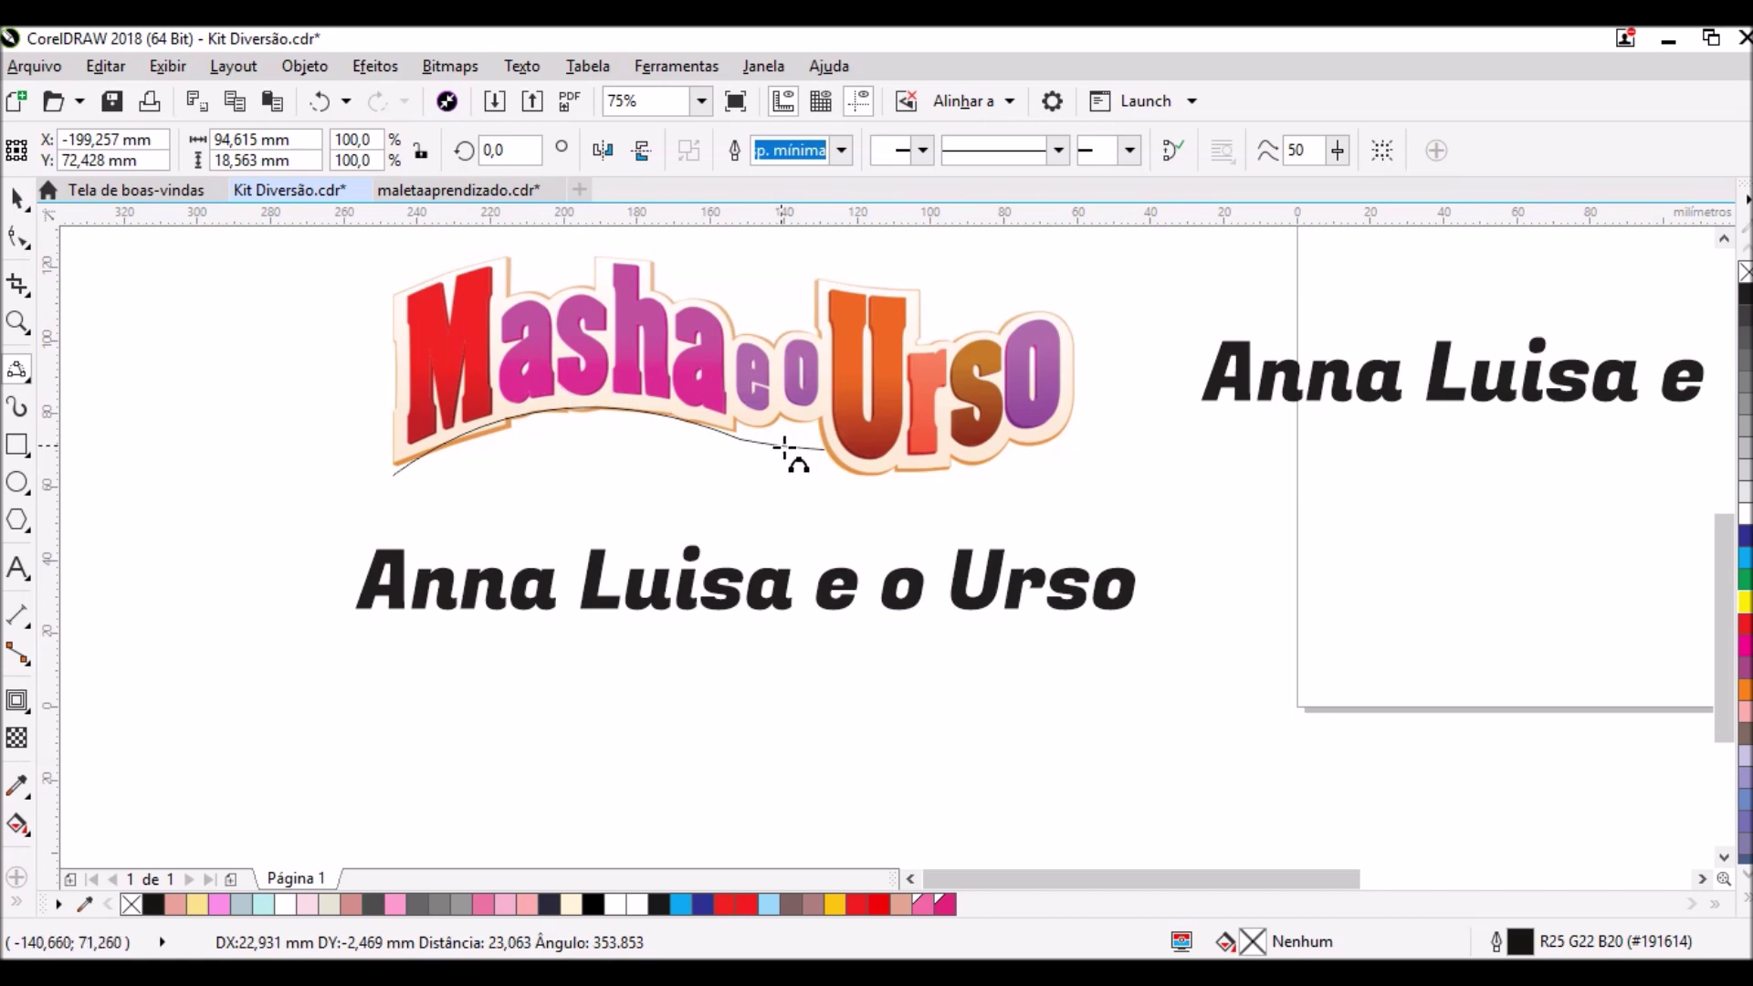
left_click_drag(826, 447, 1070, 427)
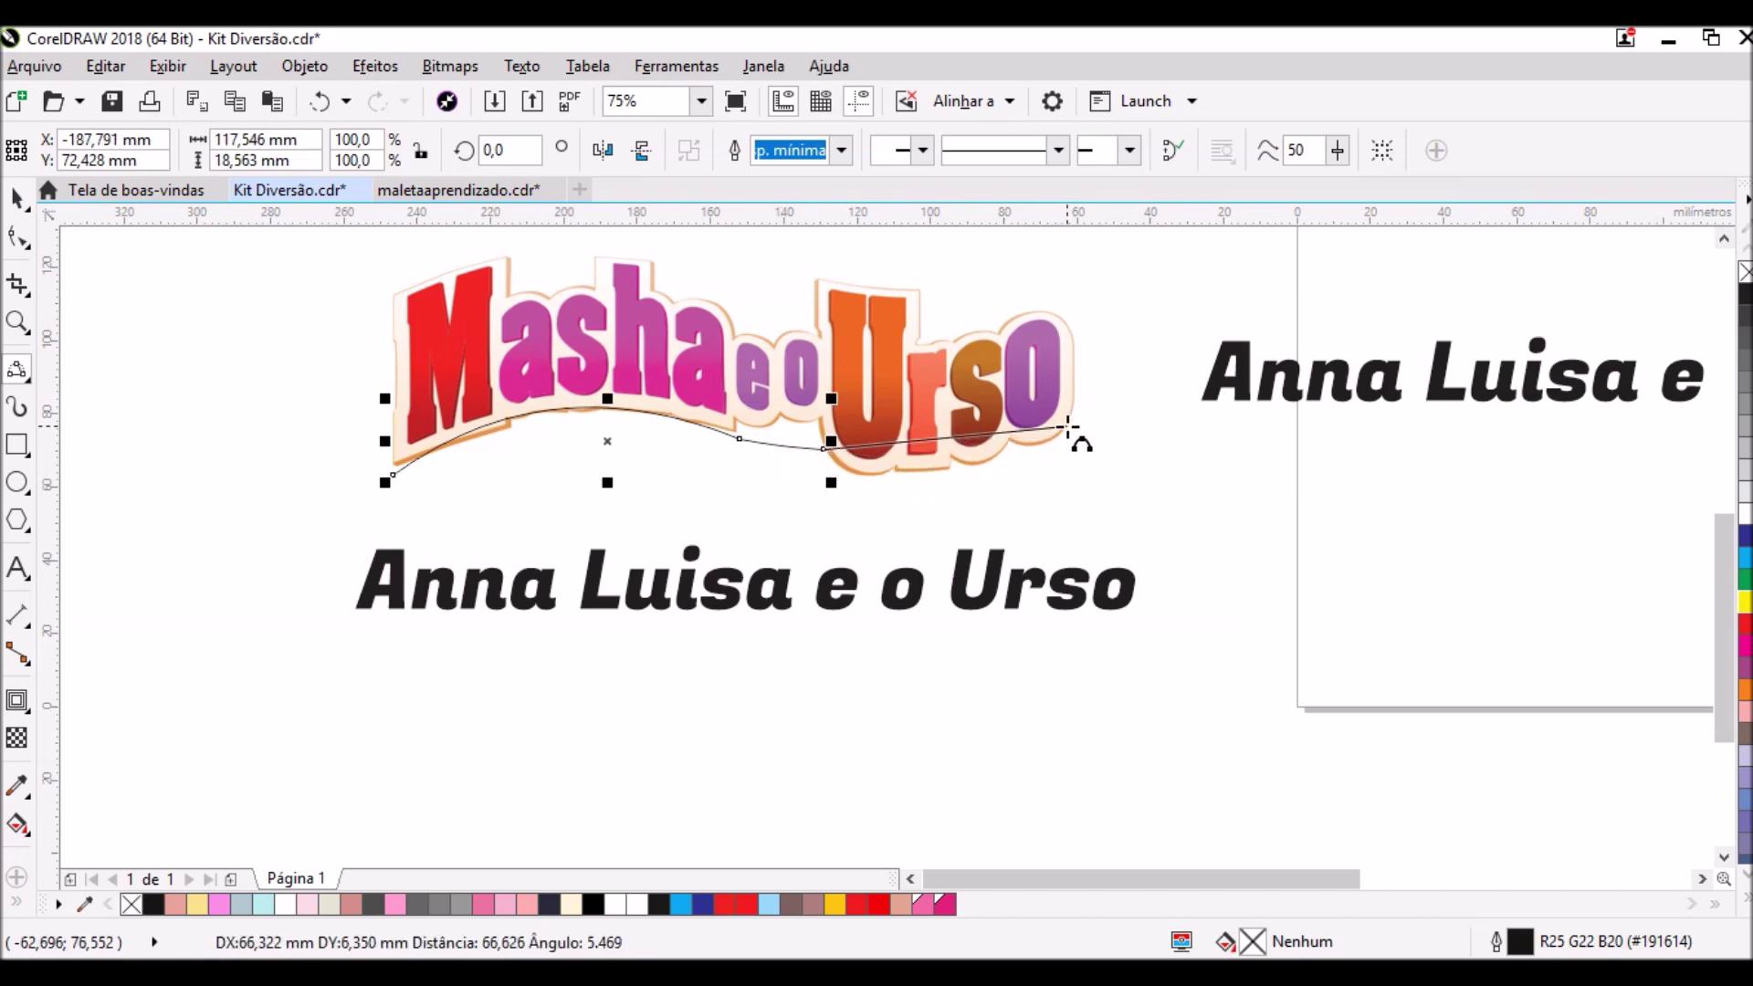
left_click(890, 476)
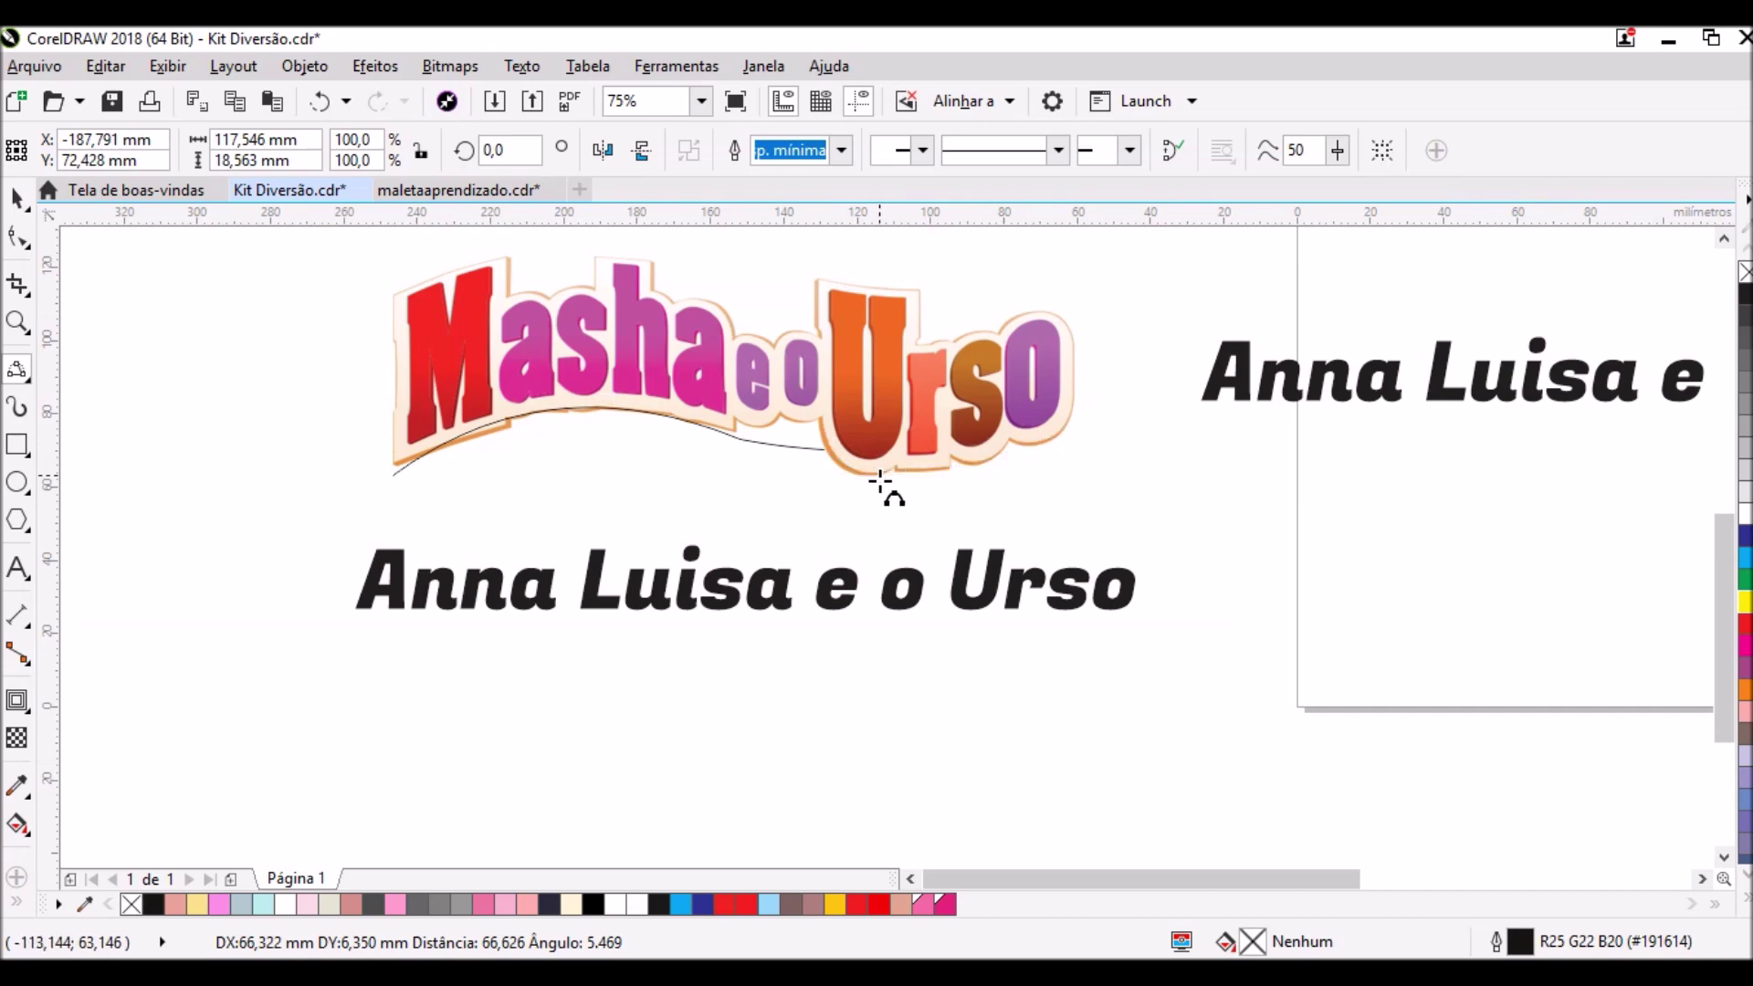
- Move the traced curve below the text and delete its intermediate nodes to form one smooth wave
left_click(17, 198)
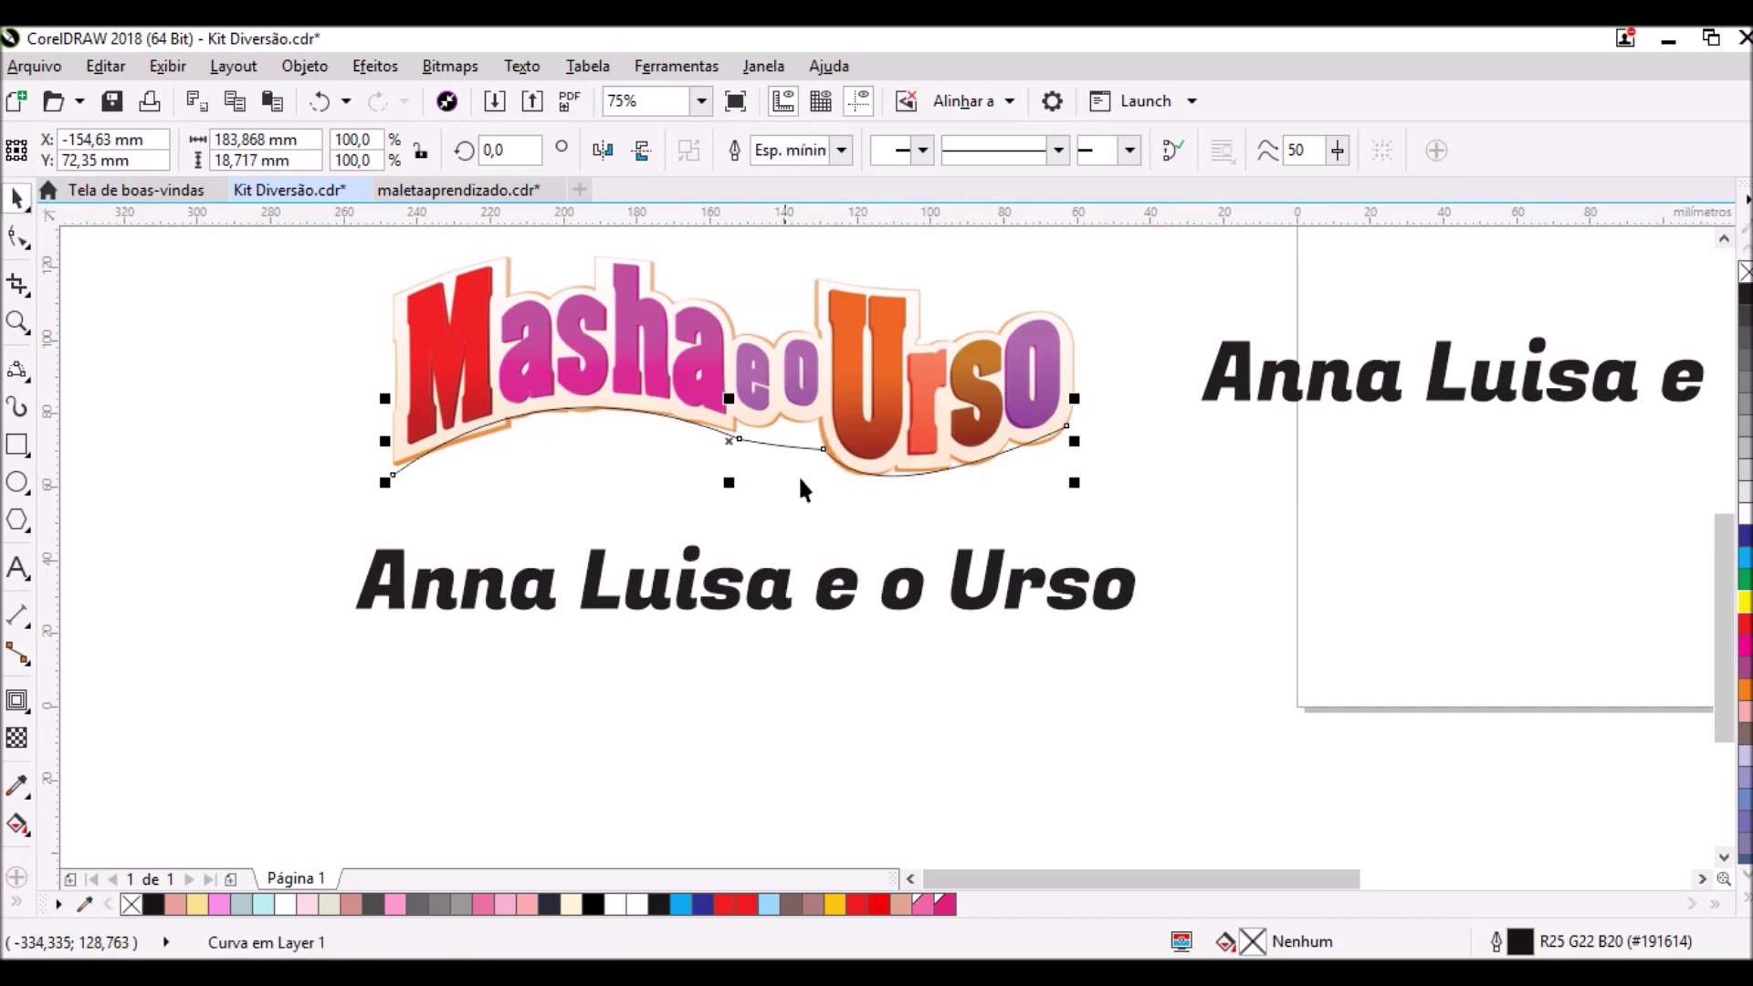
mouse_move(726, 441)
left_mouse_down()
mouse_move(709, 700)
mouse_move(700, 683)
left_mouse_up()
double_click(770, 687)
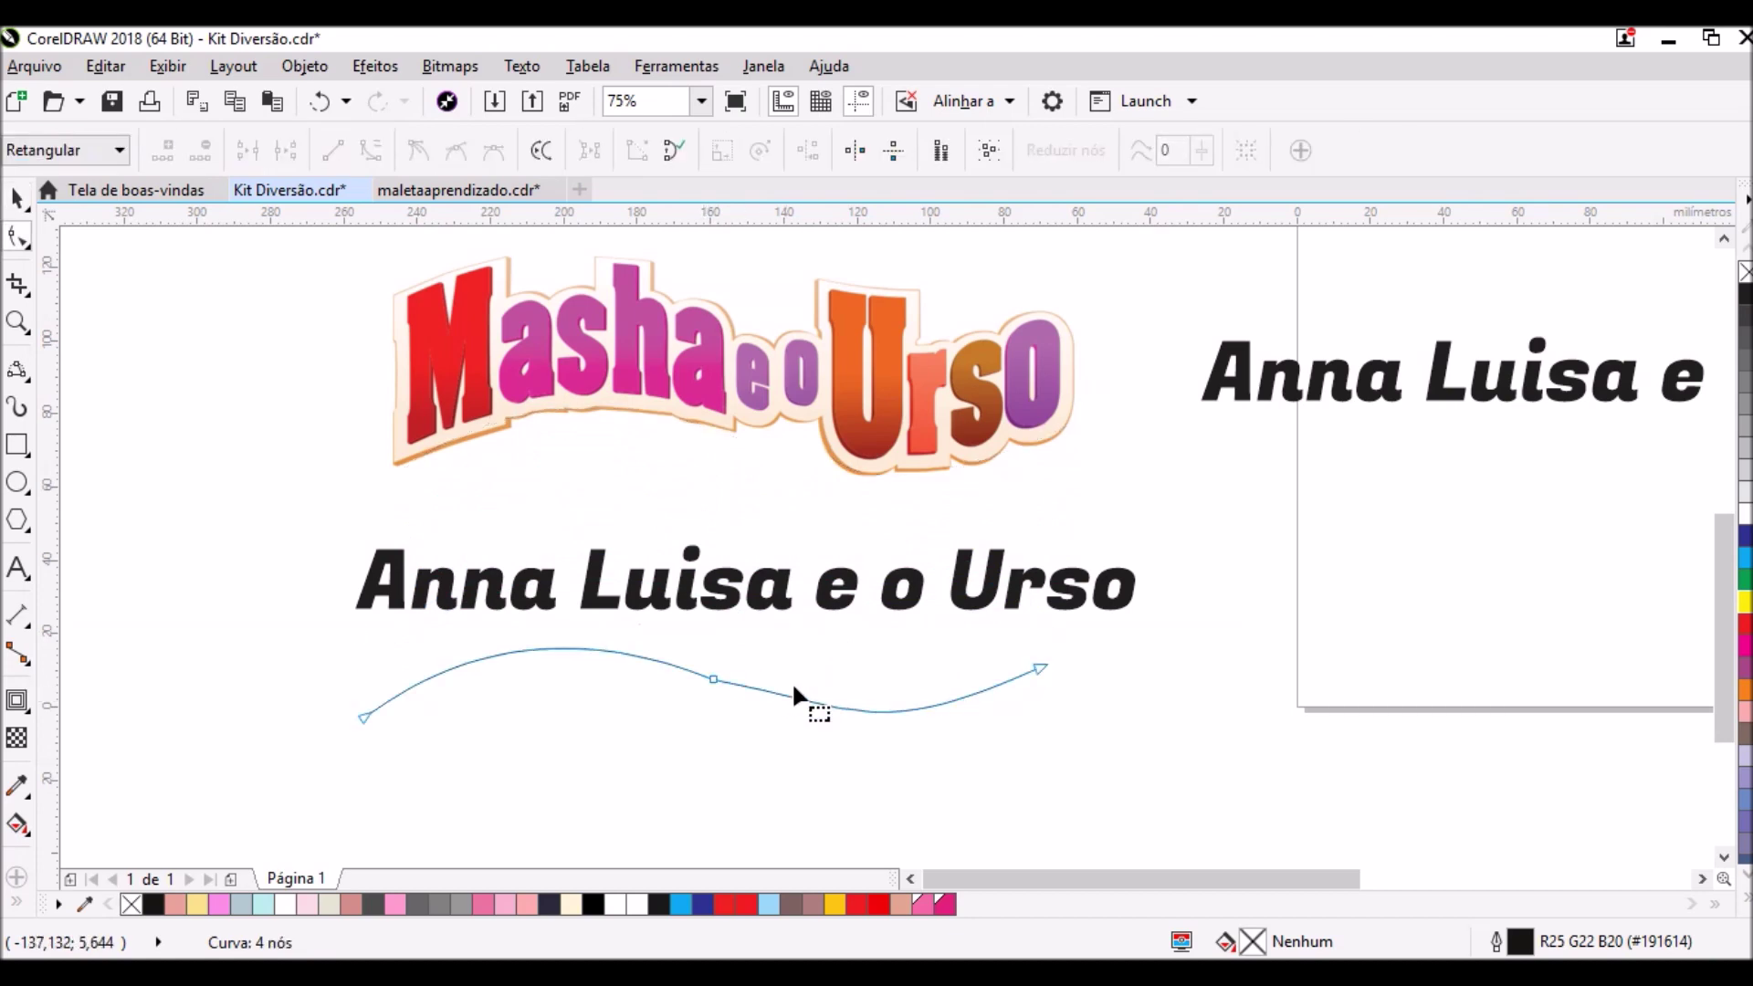
key("Delete")
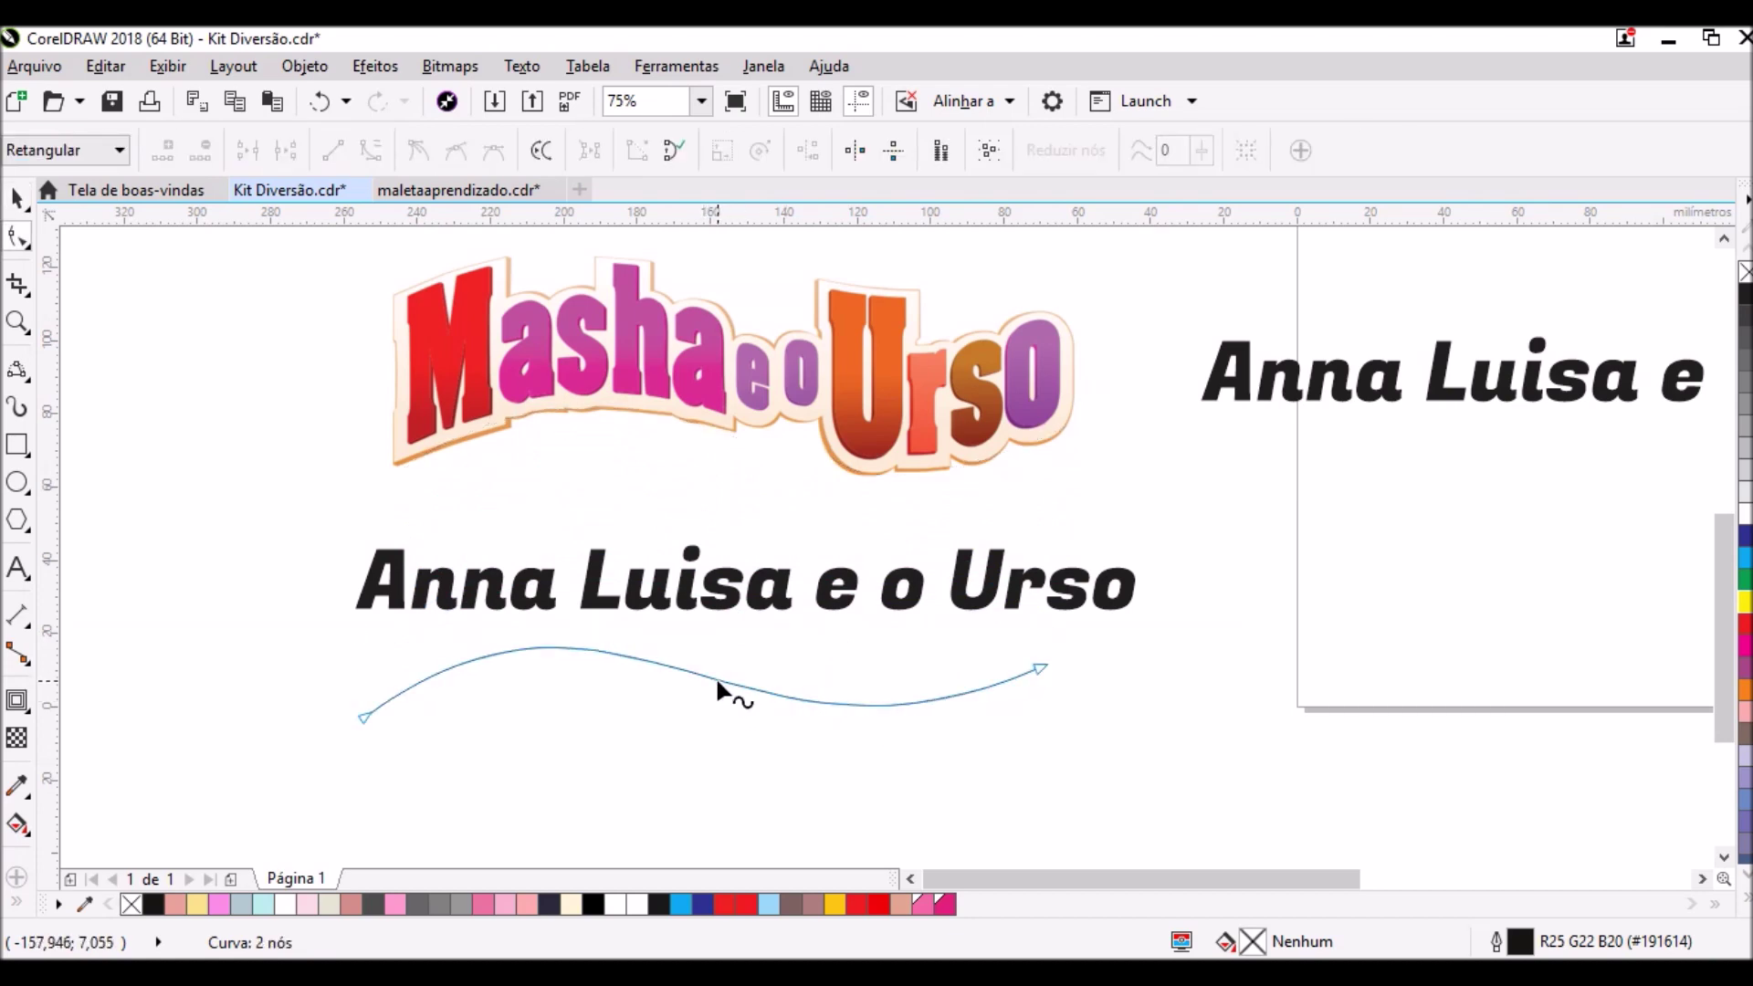
left_click(17, 197)
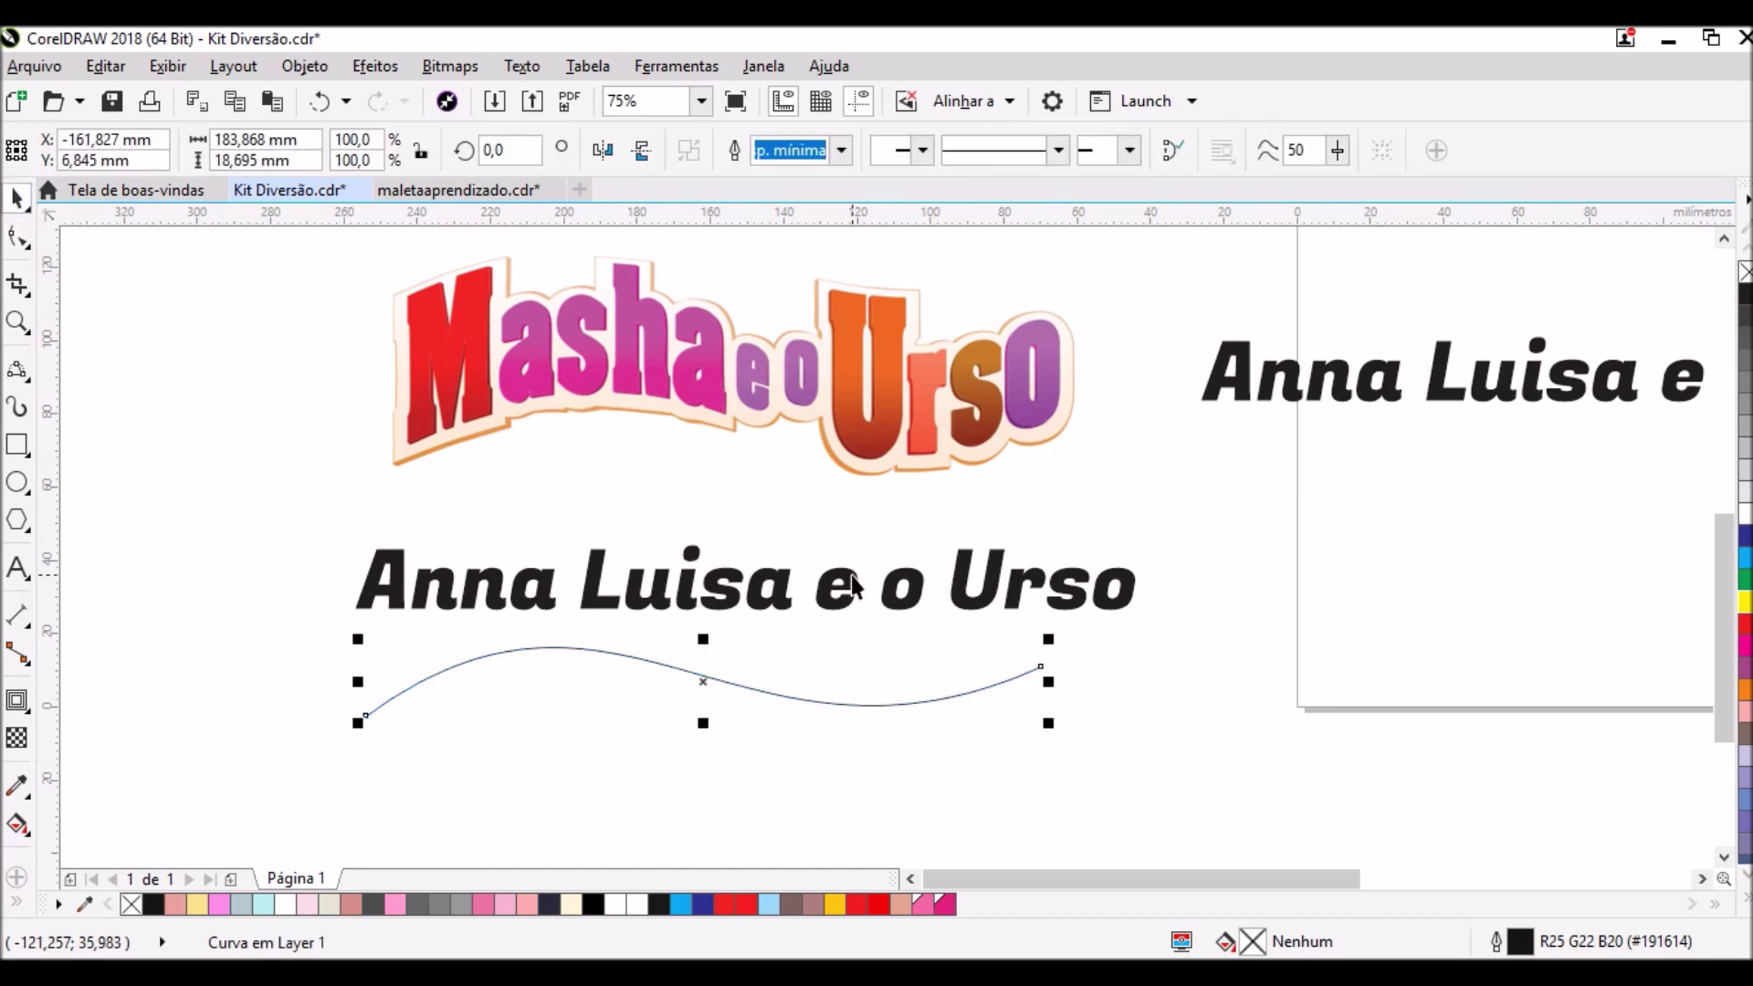
- Fit the original text to the wavy curve, starting at its beginning with an 8 mm distance from the path
left_click(810, 617)
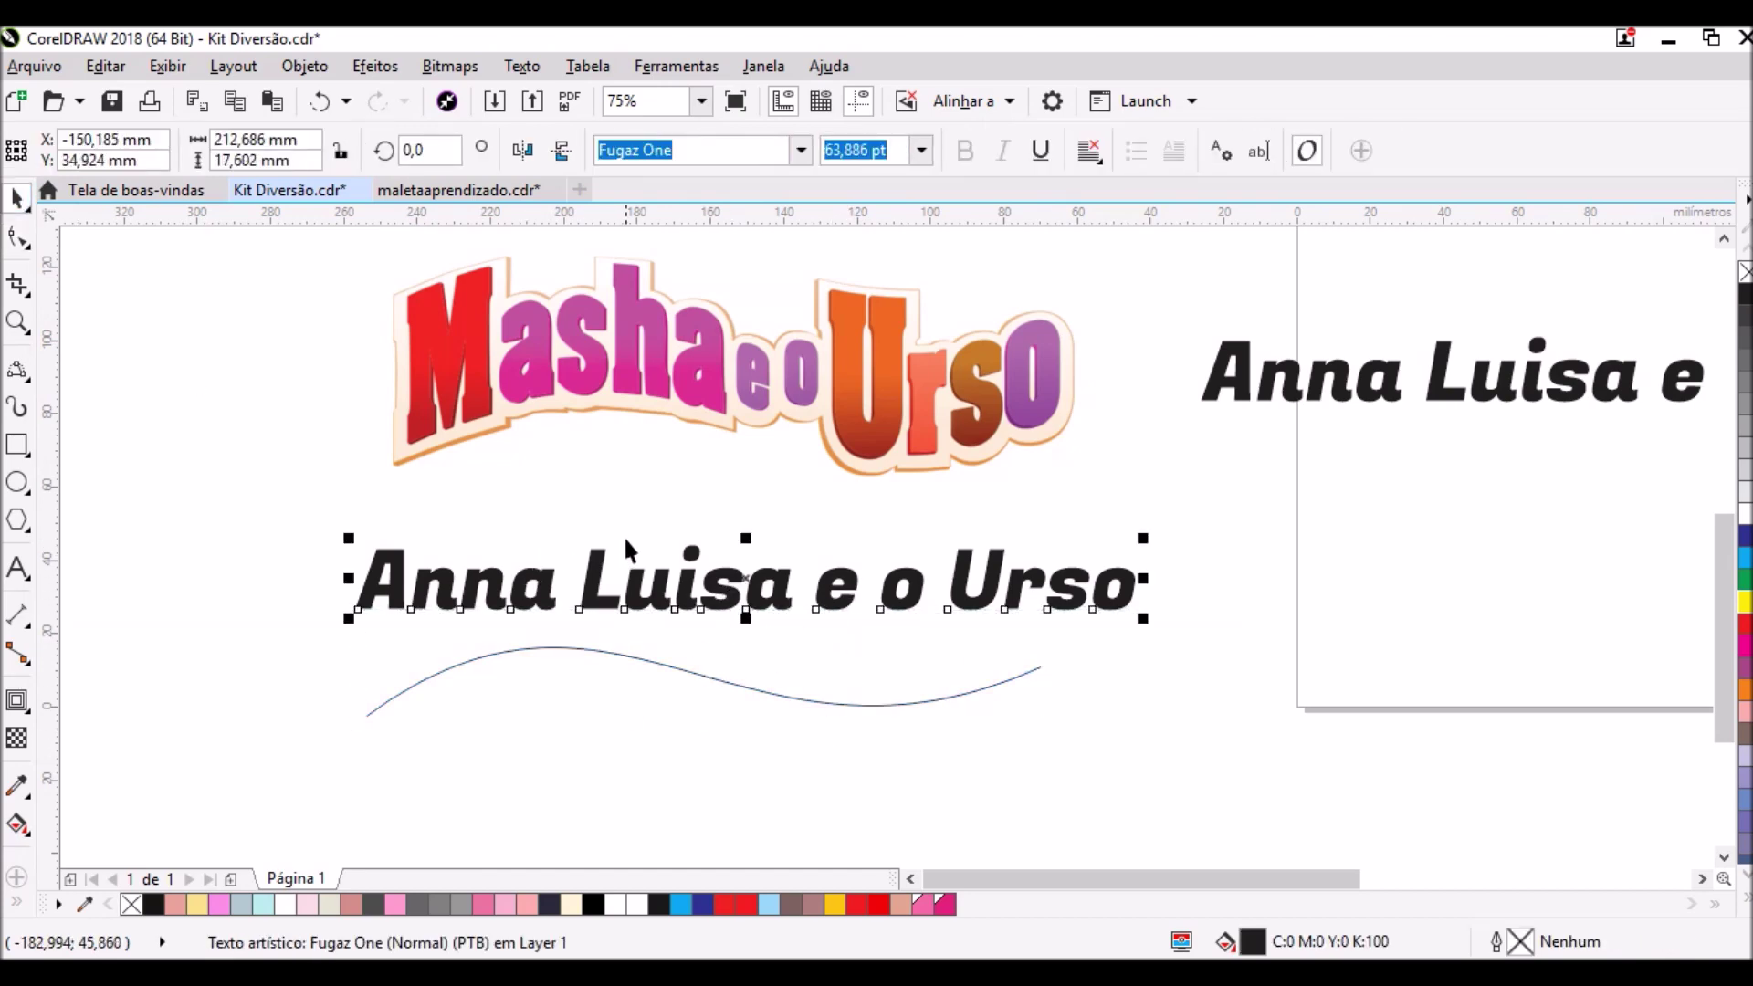
left_click(696, 674)
left_click(722, 592)
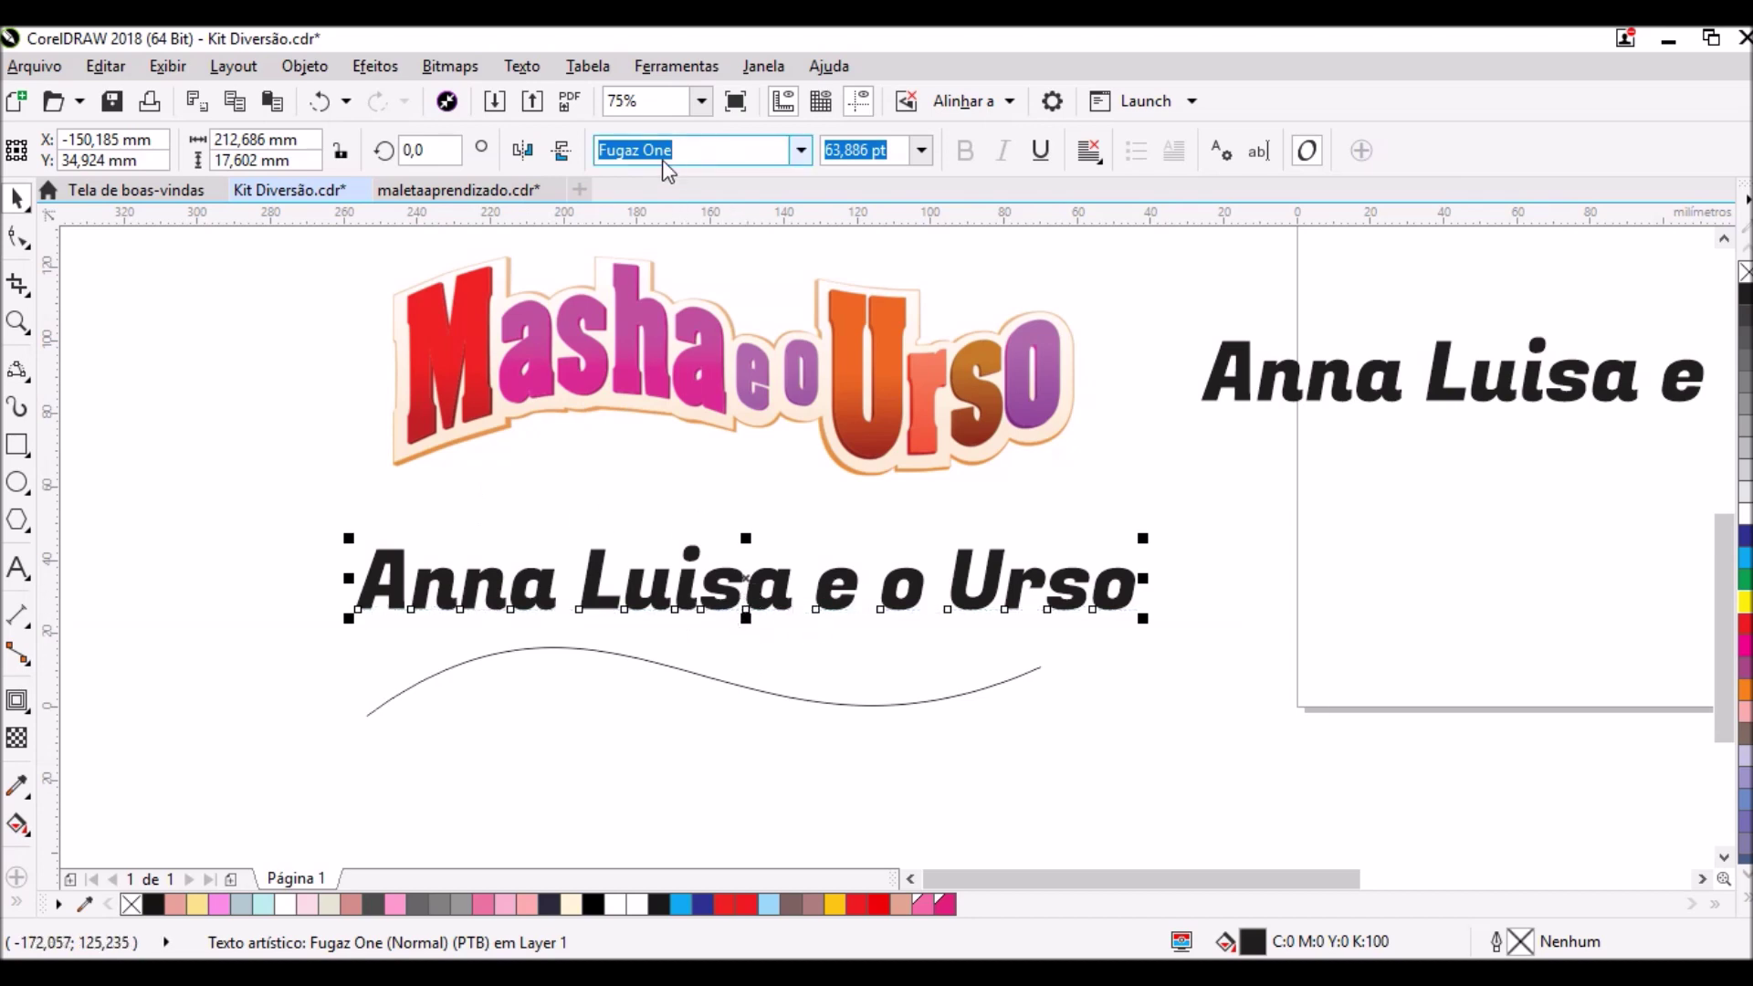
left_click(525, 71)
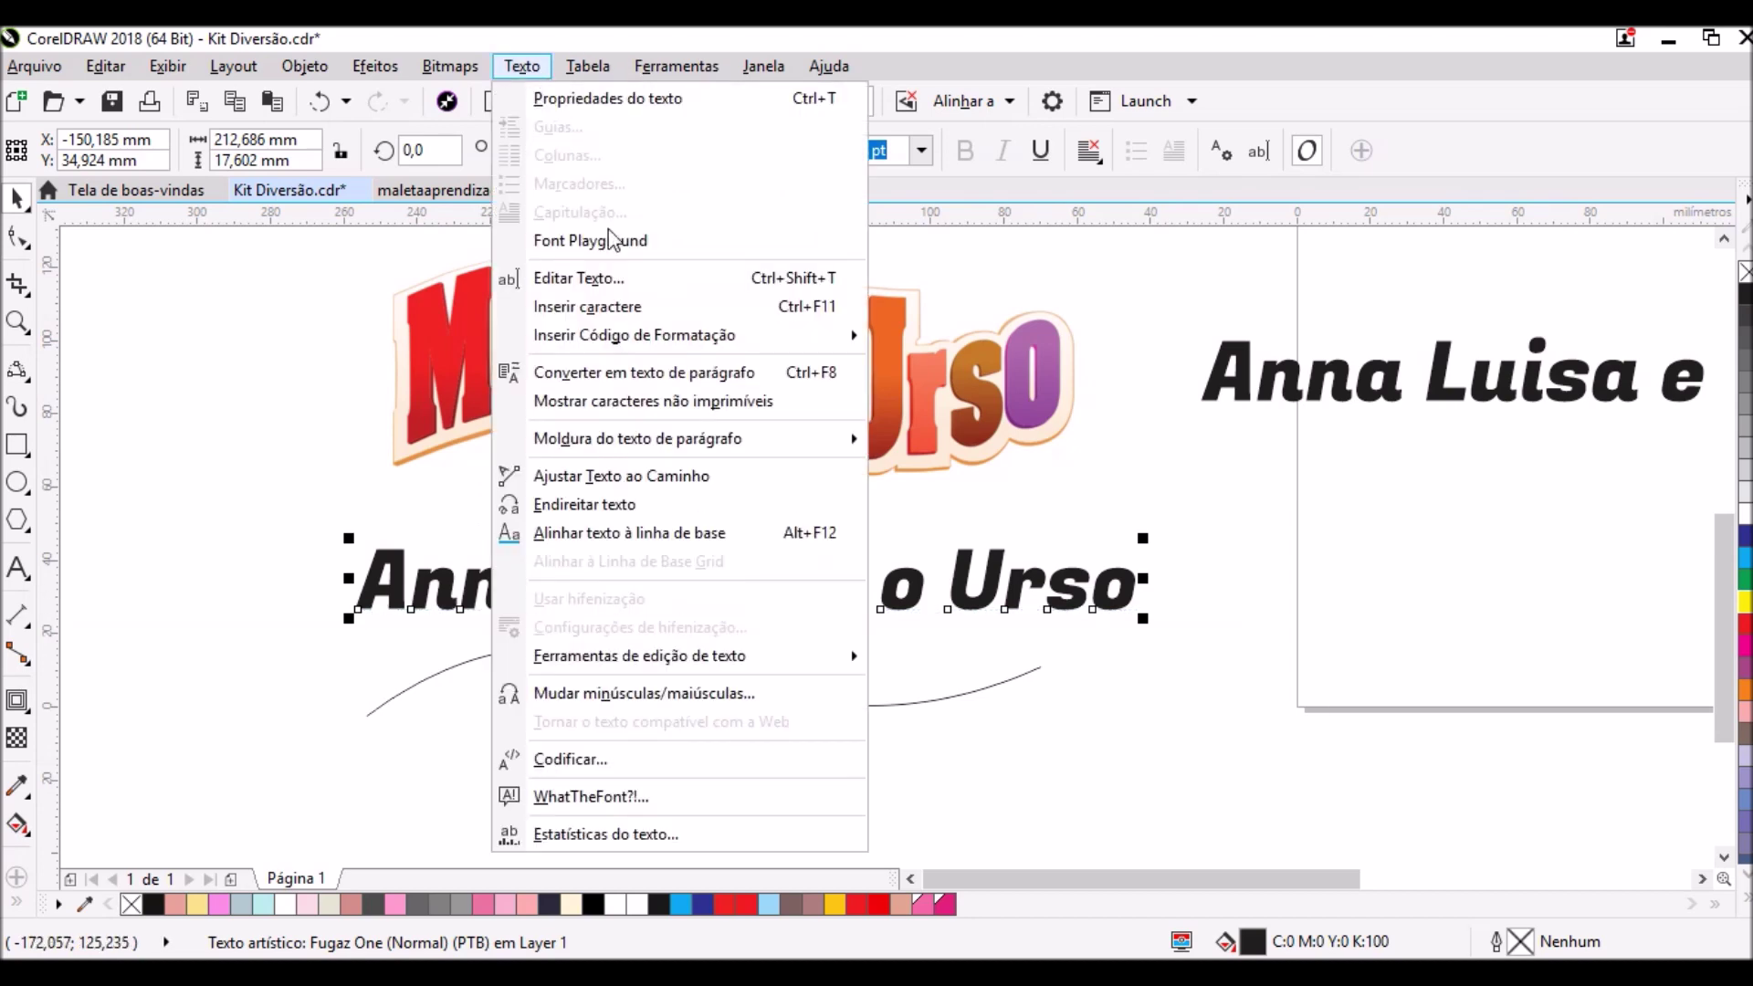
left_click(664, 478)
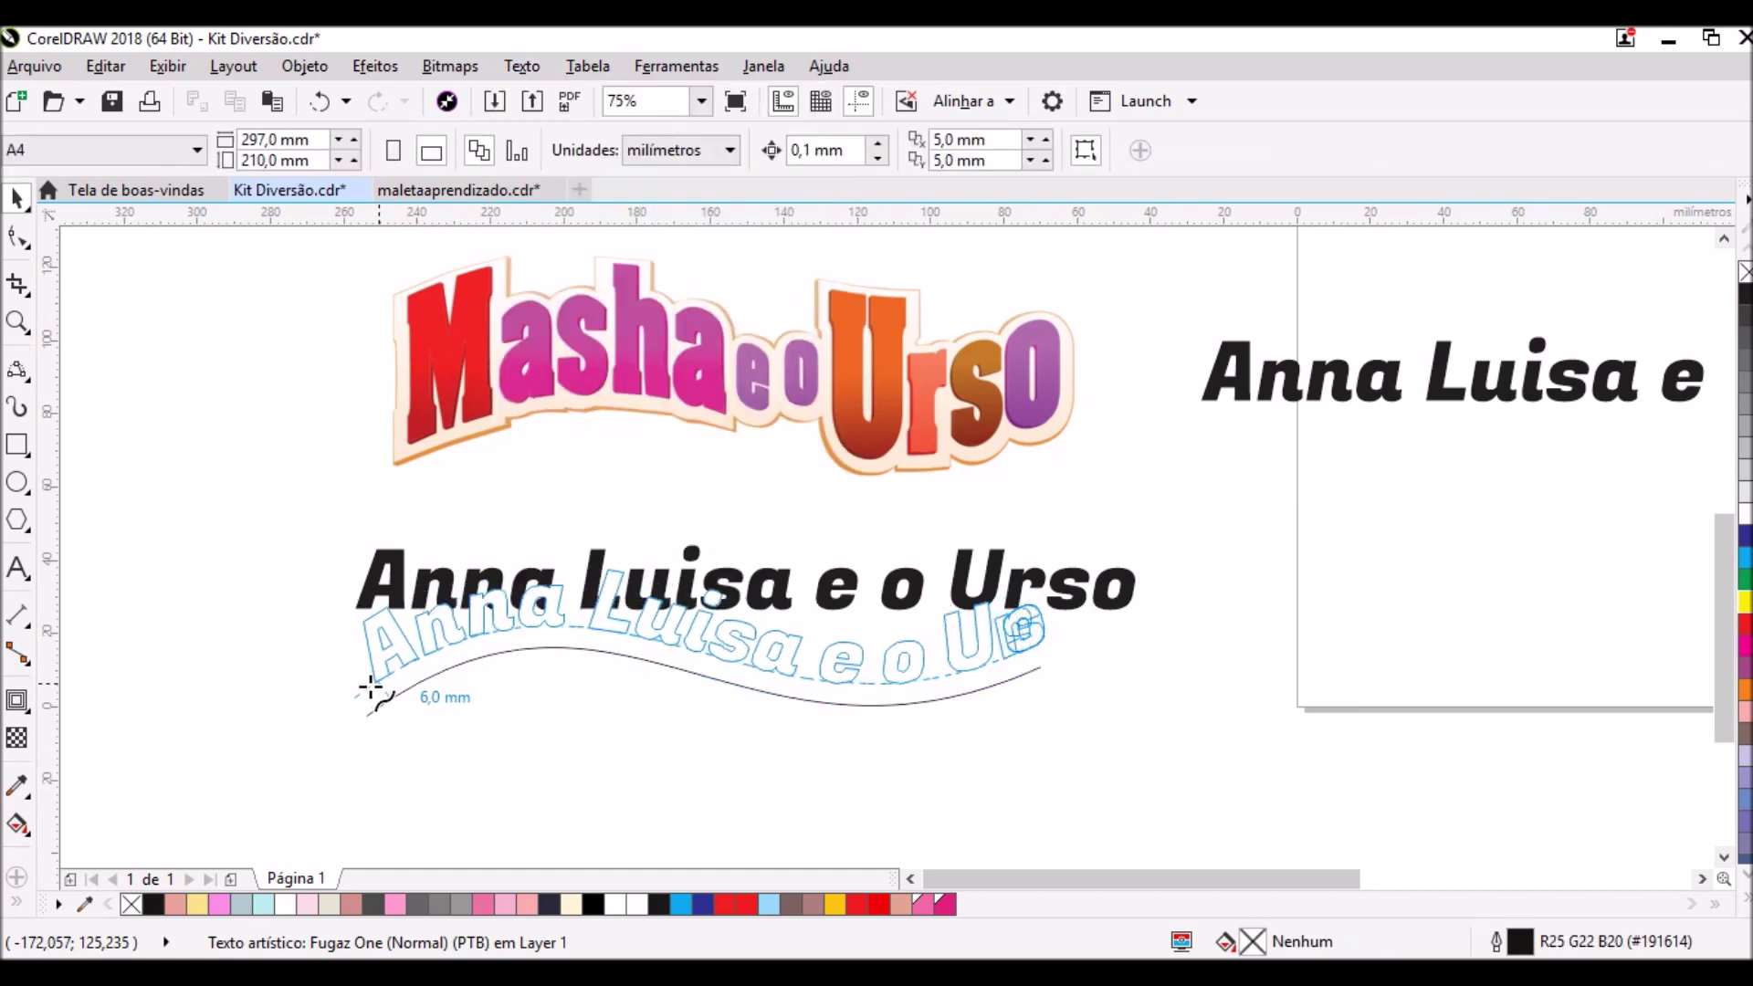
left_click(343, 698)
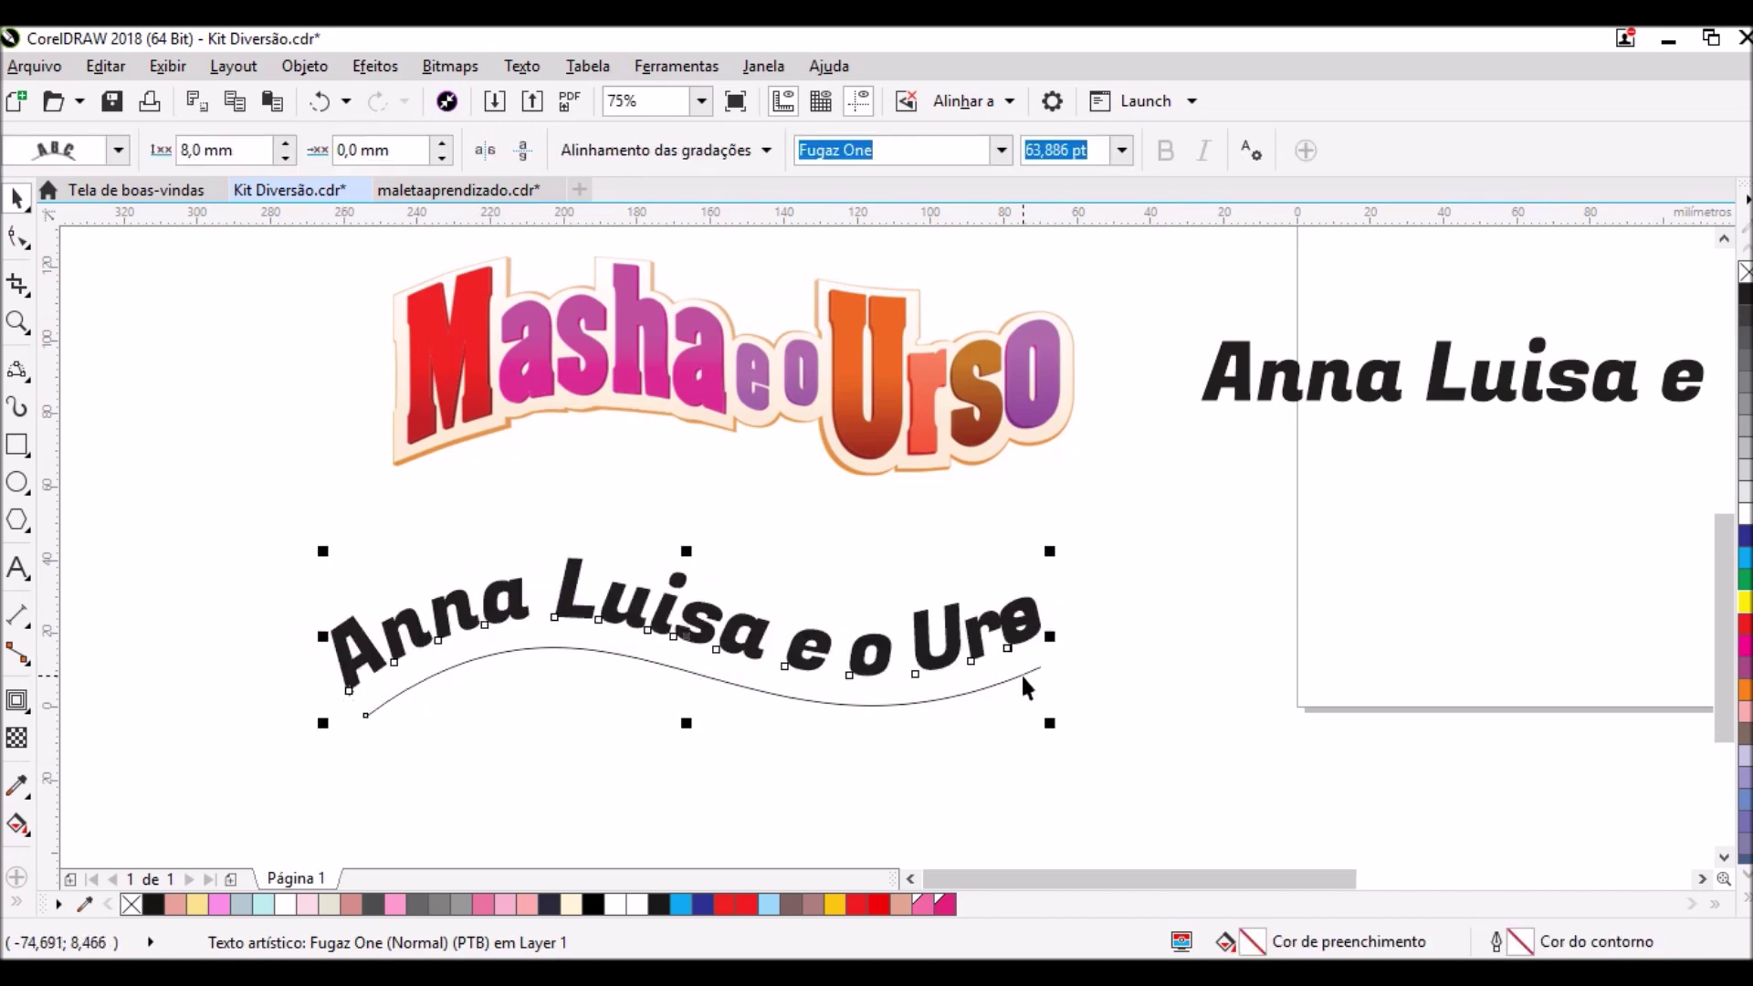
left_click(1011, 636)
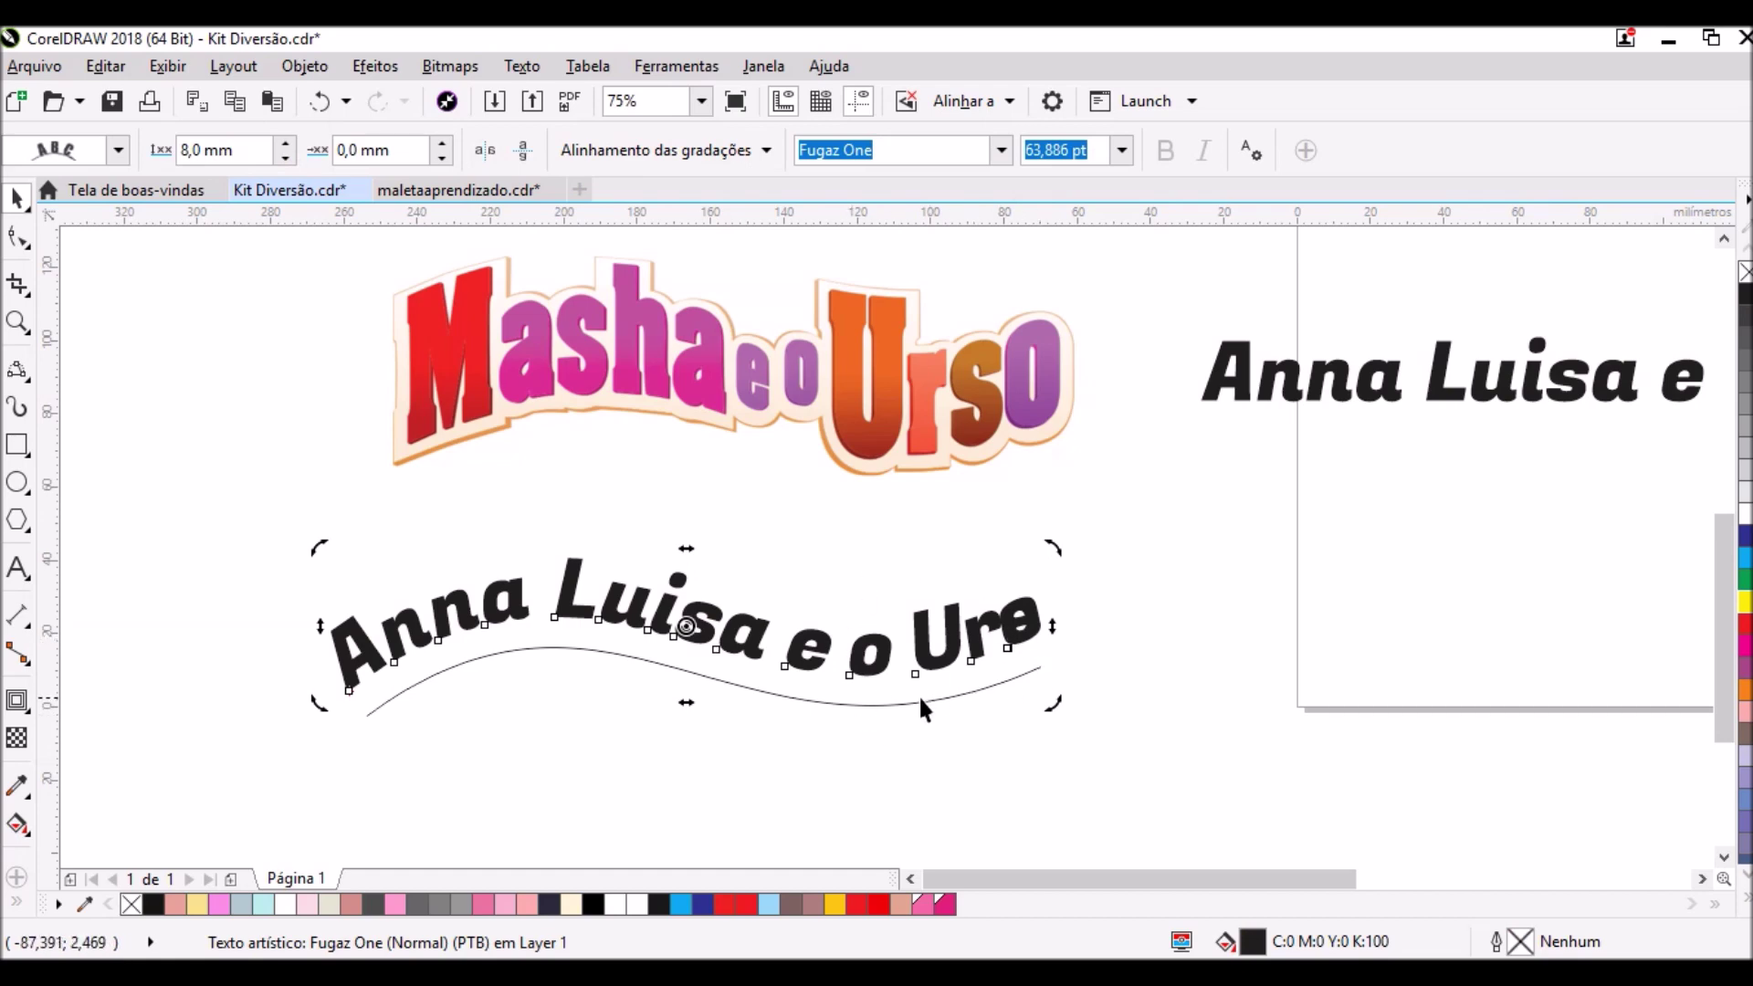
- Set the font size of the text on the curve to 58 pt
left_click(1121, 150)
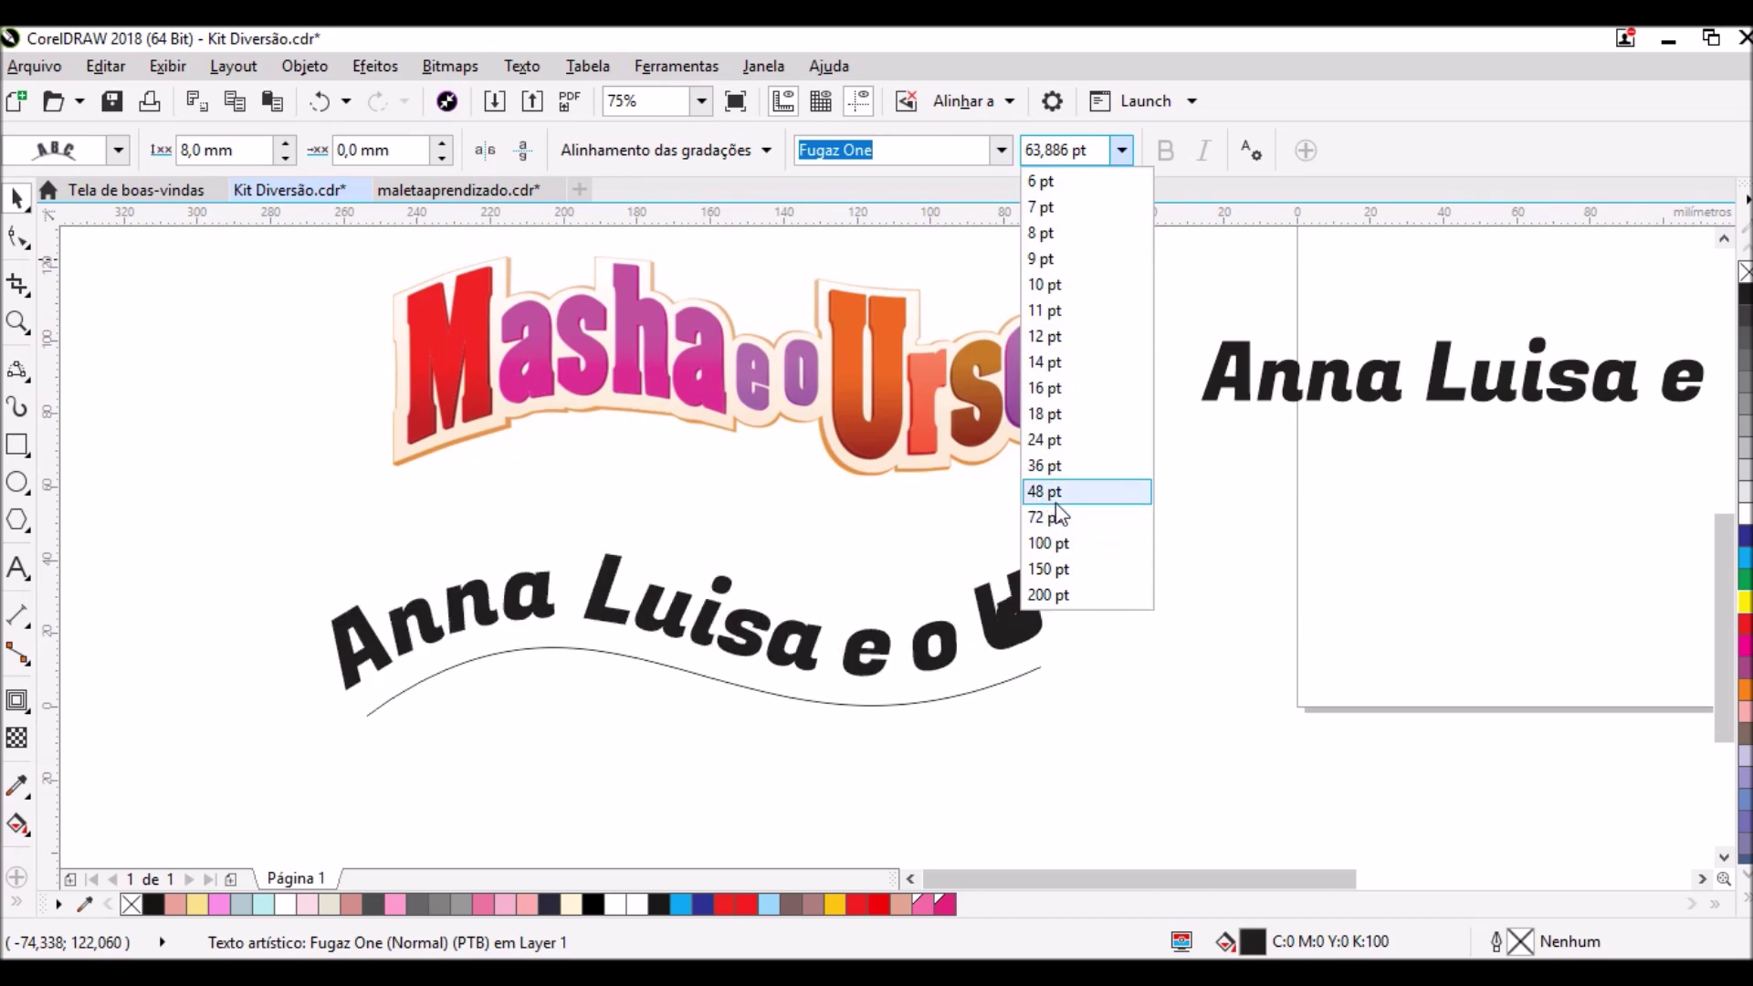
left_click(1059, 497)
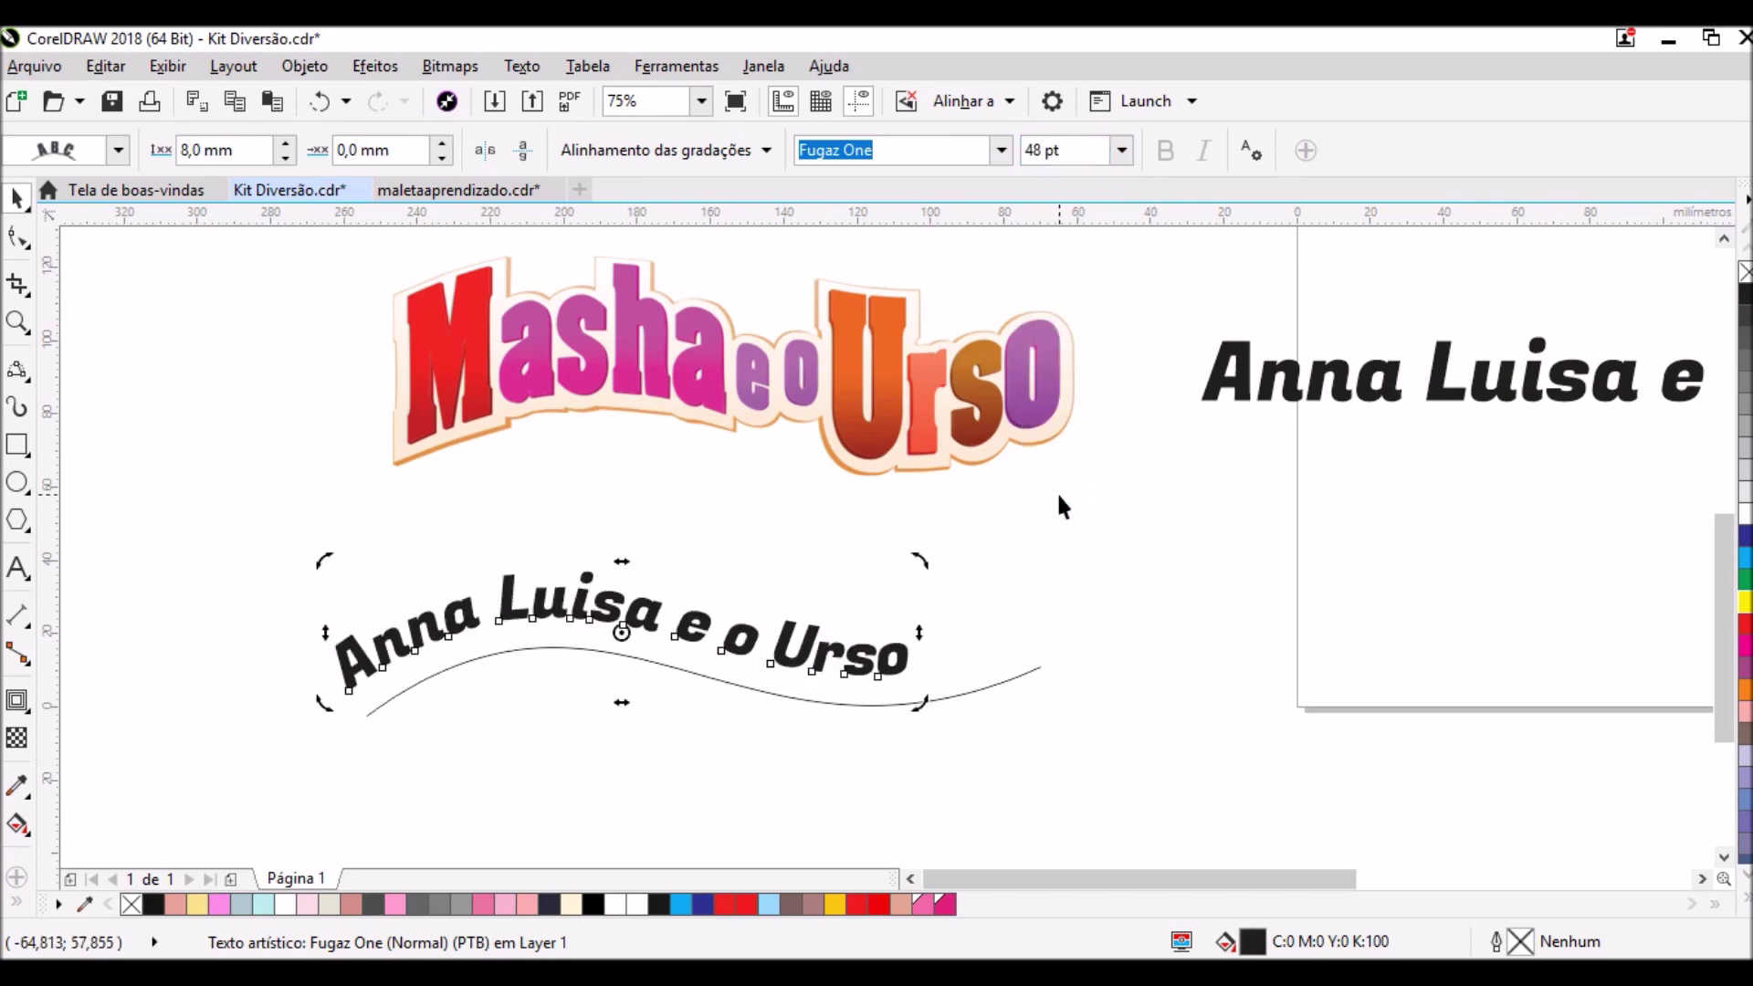
left_click(1121, 152)
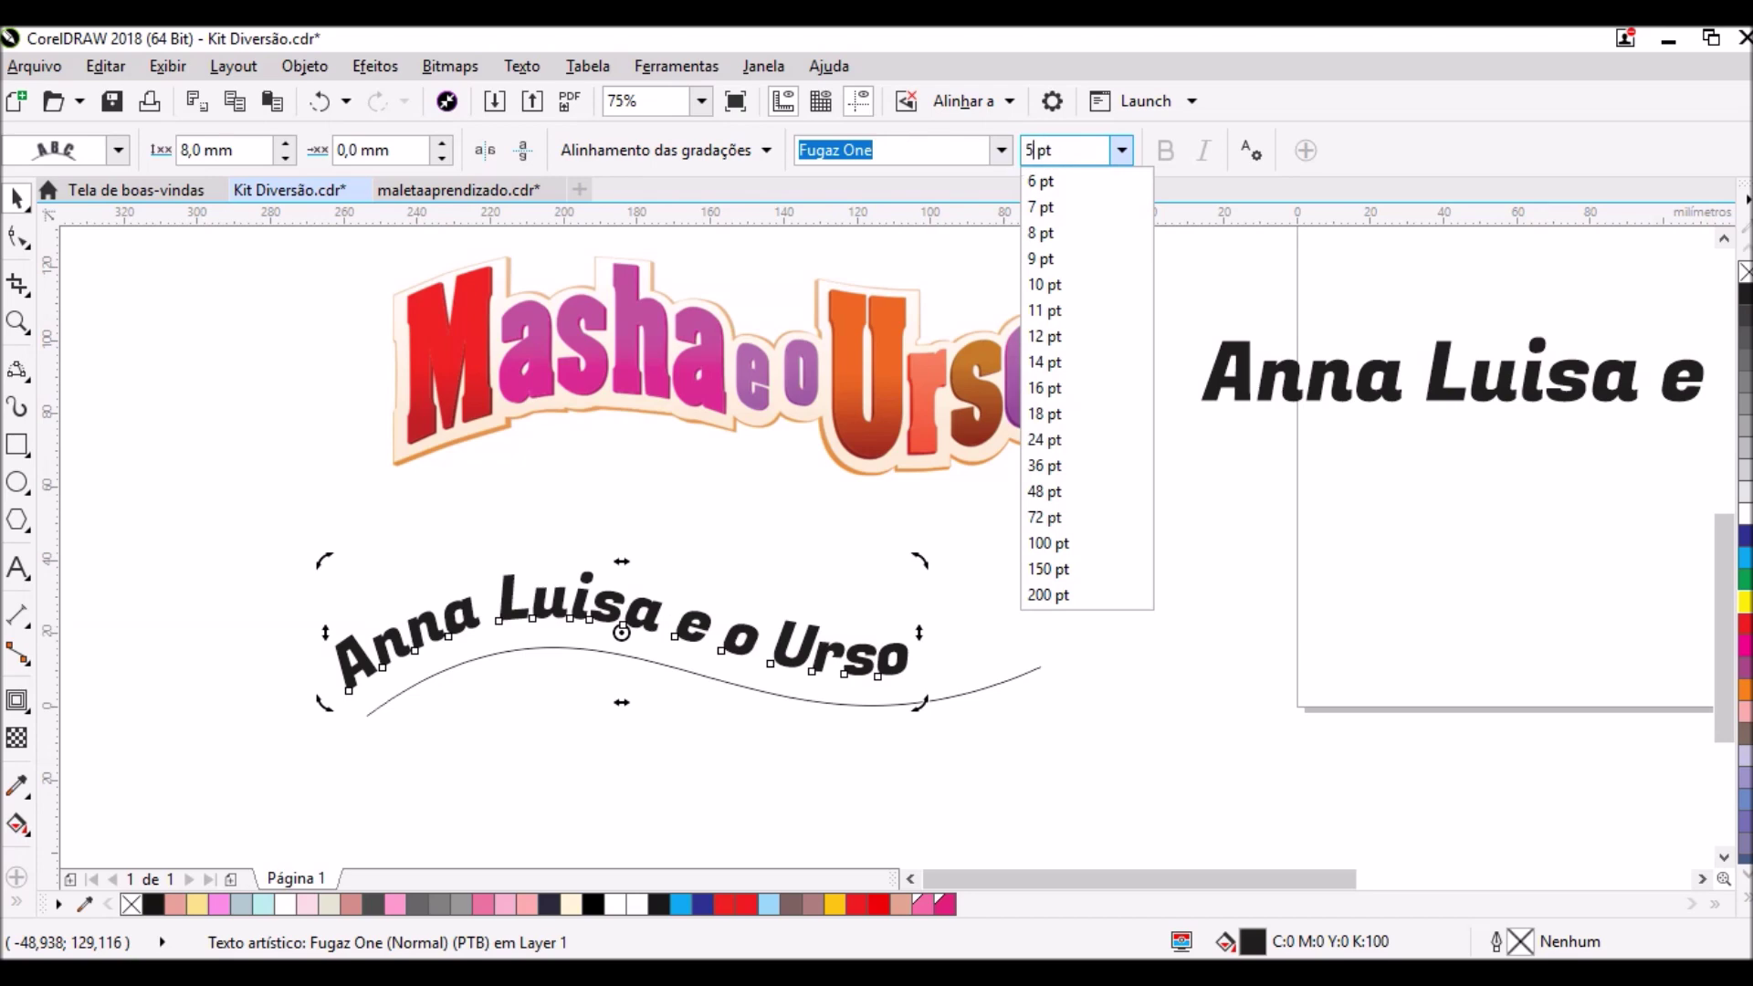
key("Return")
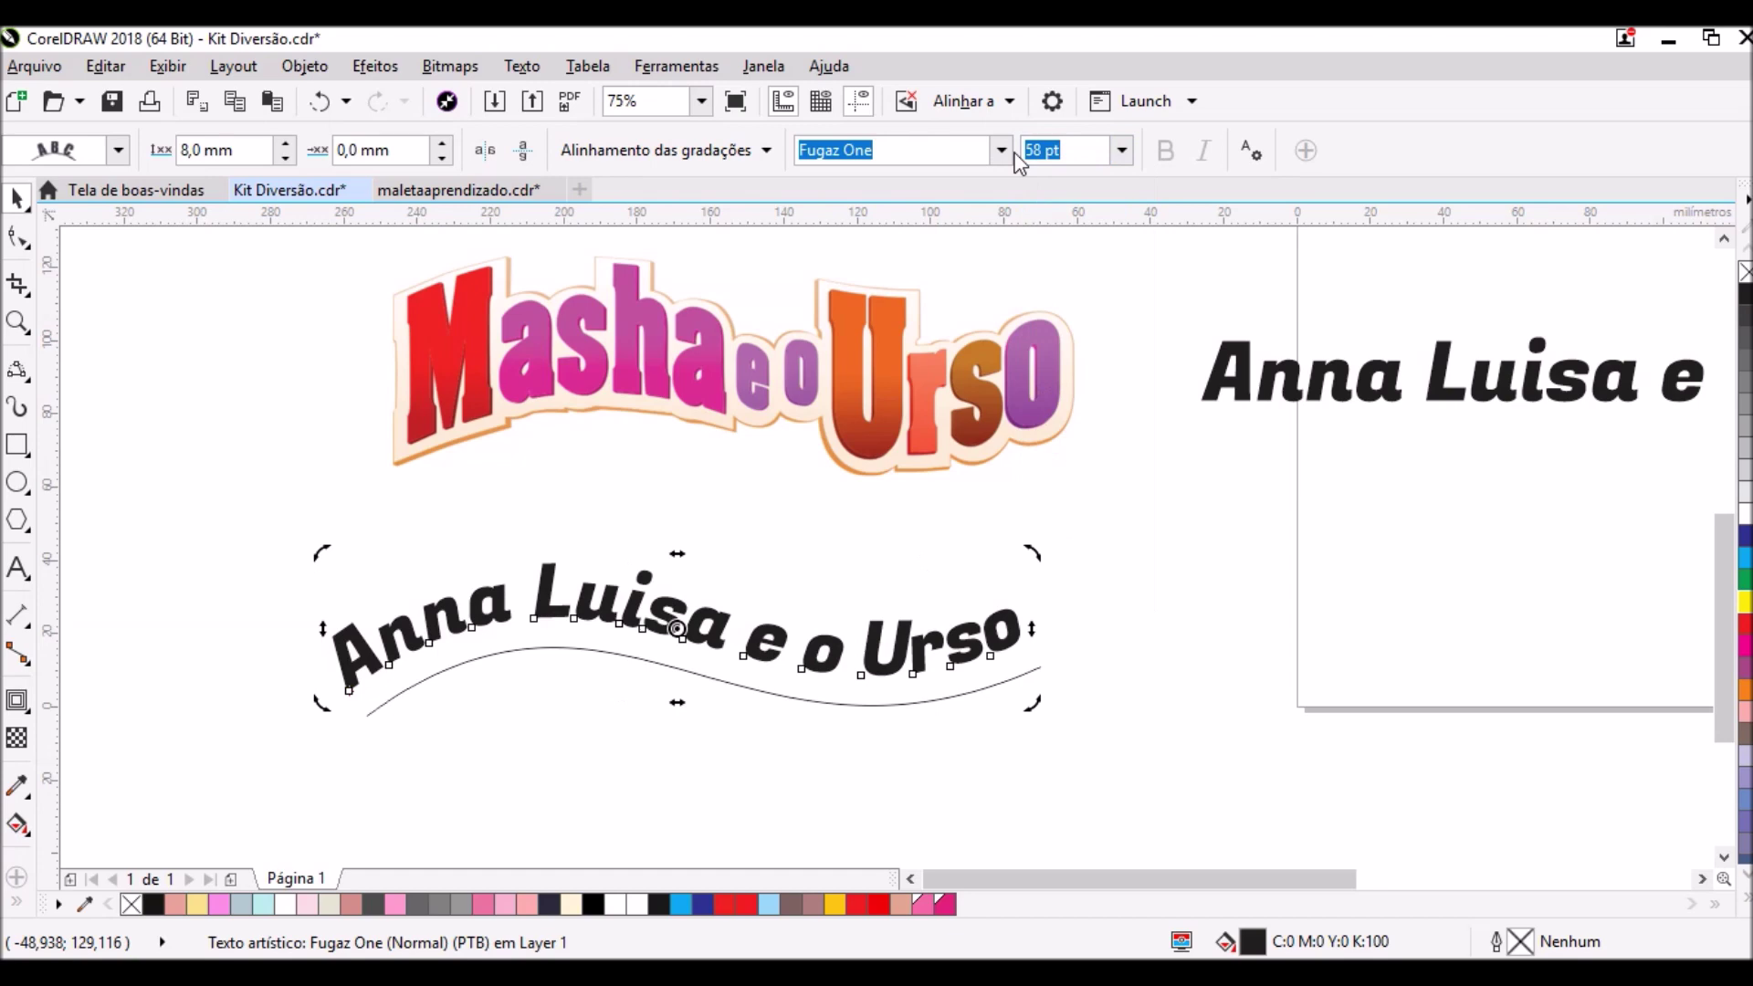
left_click(1128, 650)
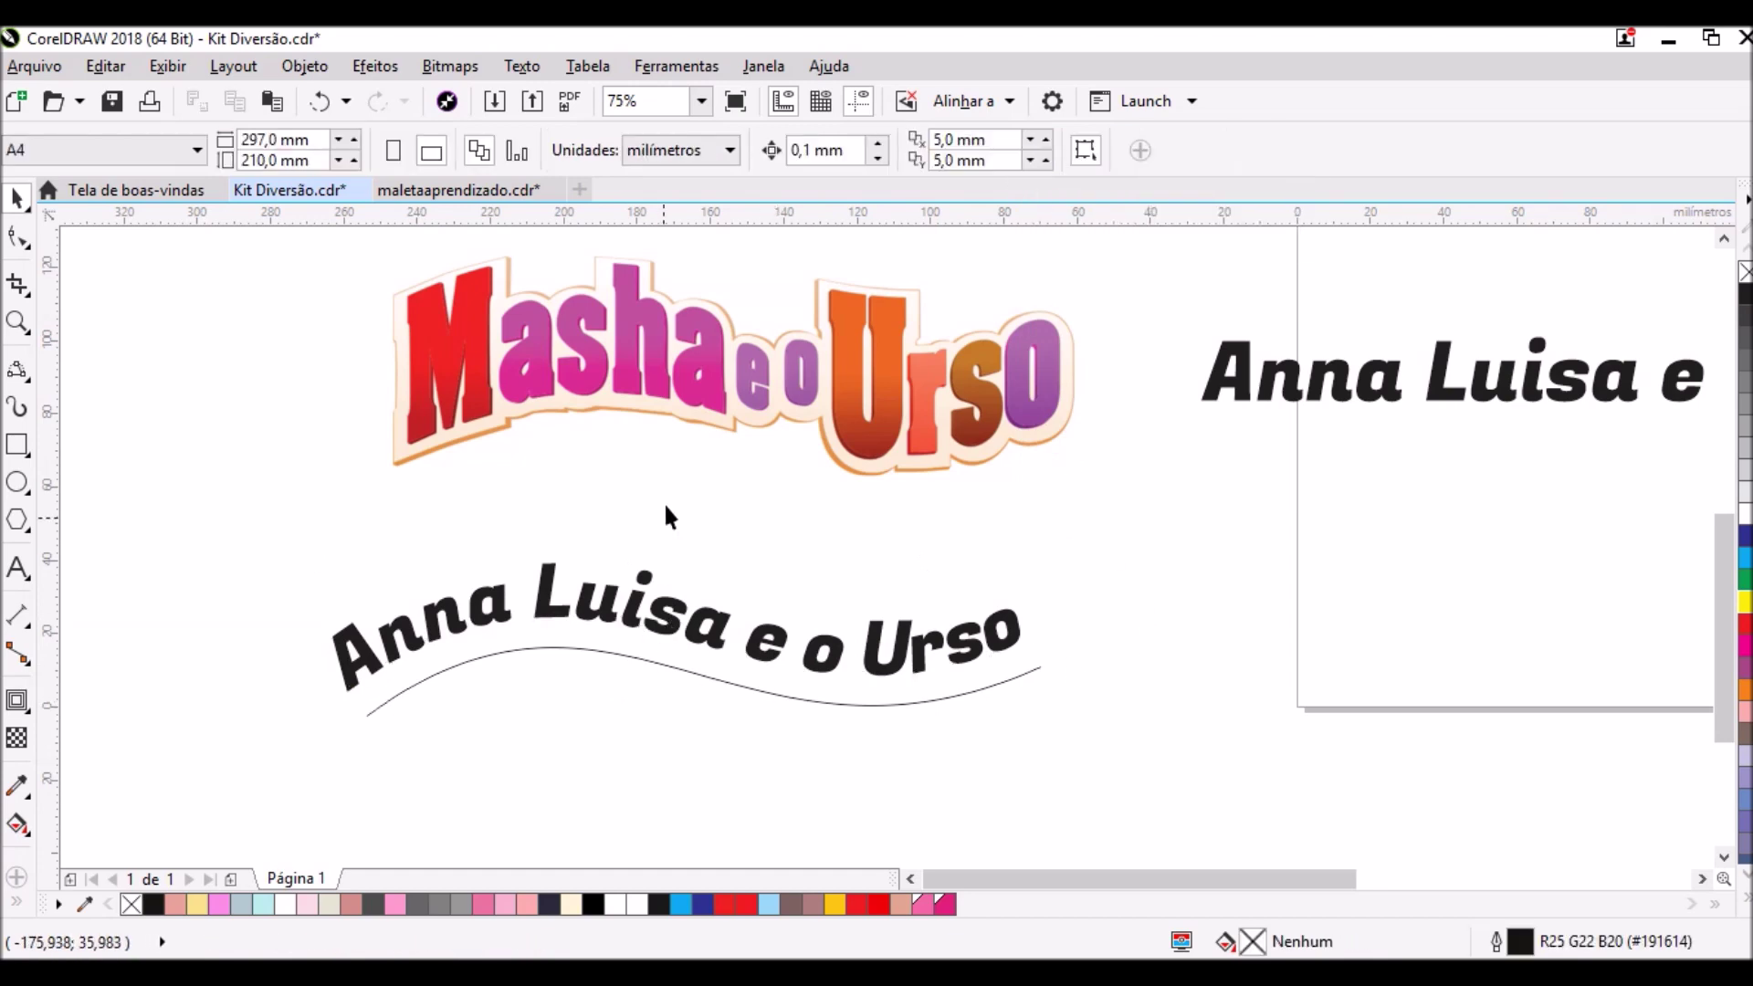
- Delete the guide curve under the curved text, keeping the text's wavy shape
left_click(709, 426)
left_click(594, 618)
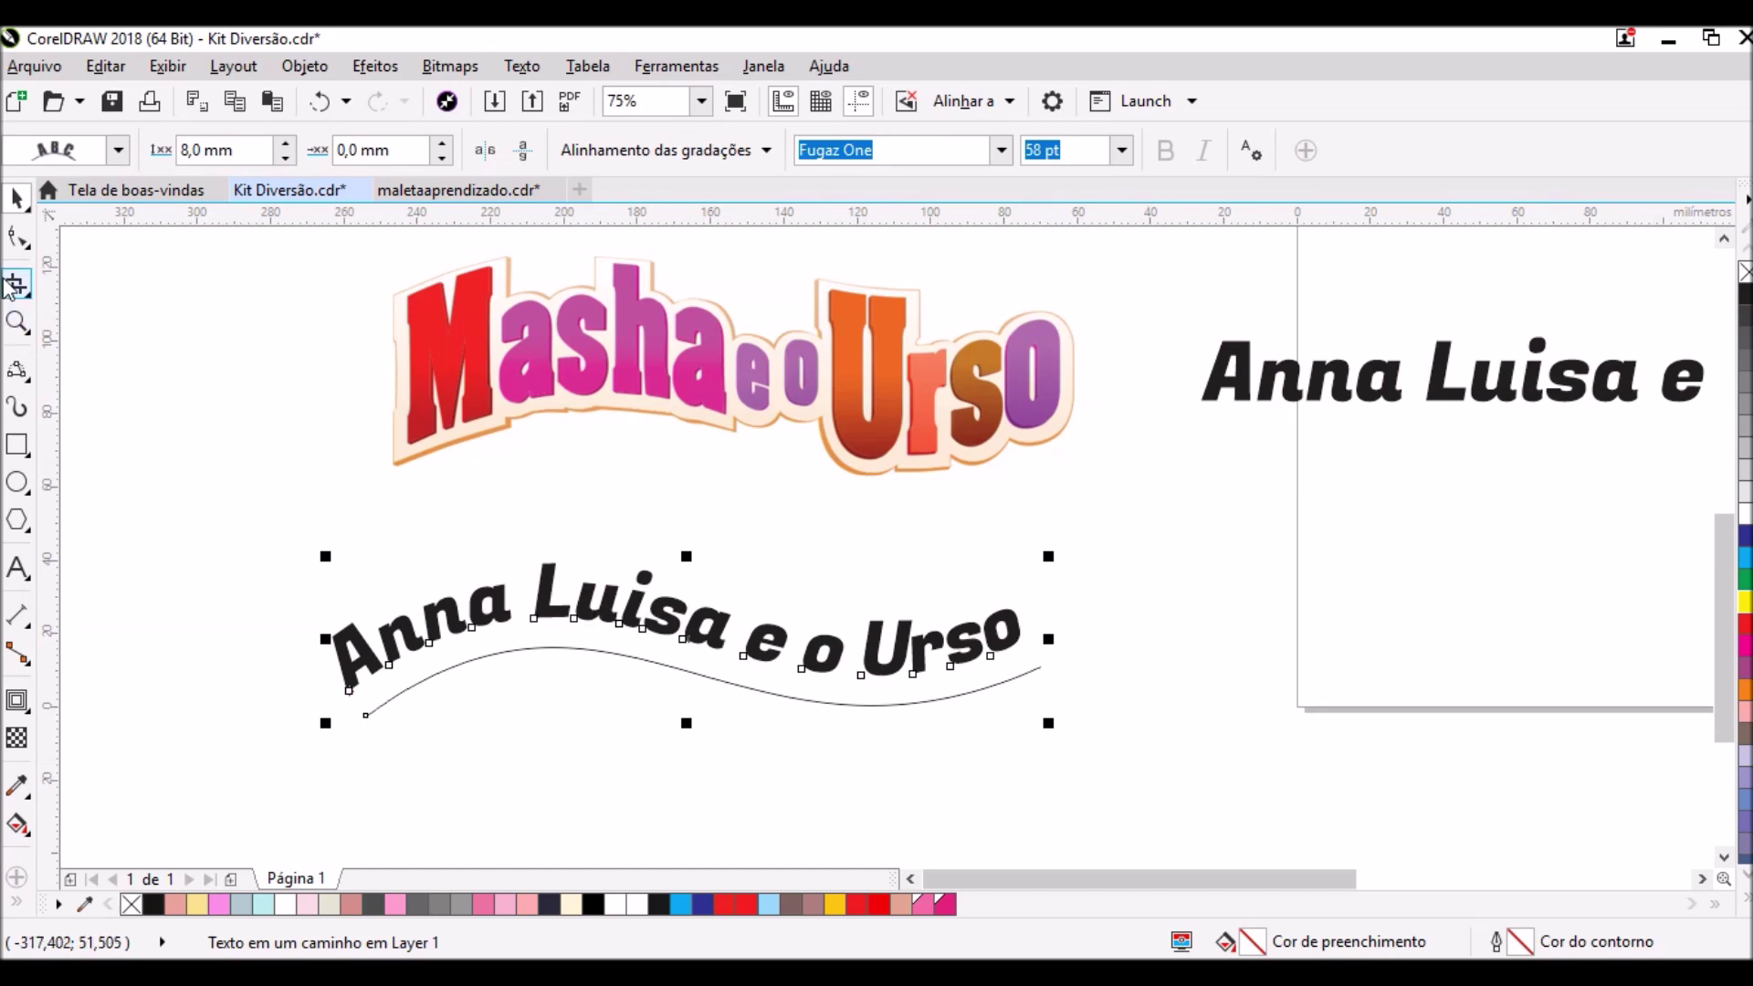
right_click(375, 709)
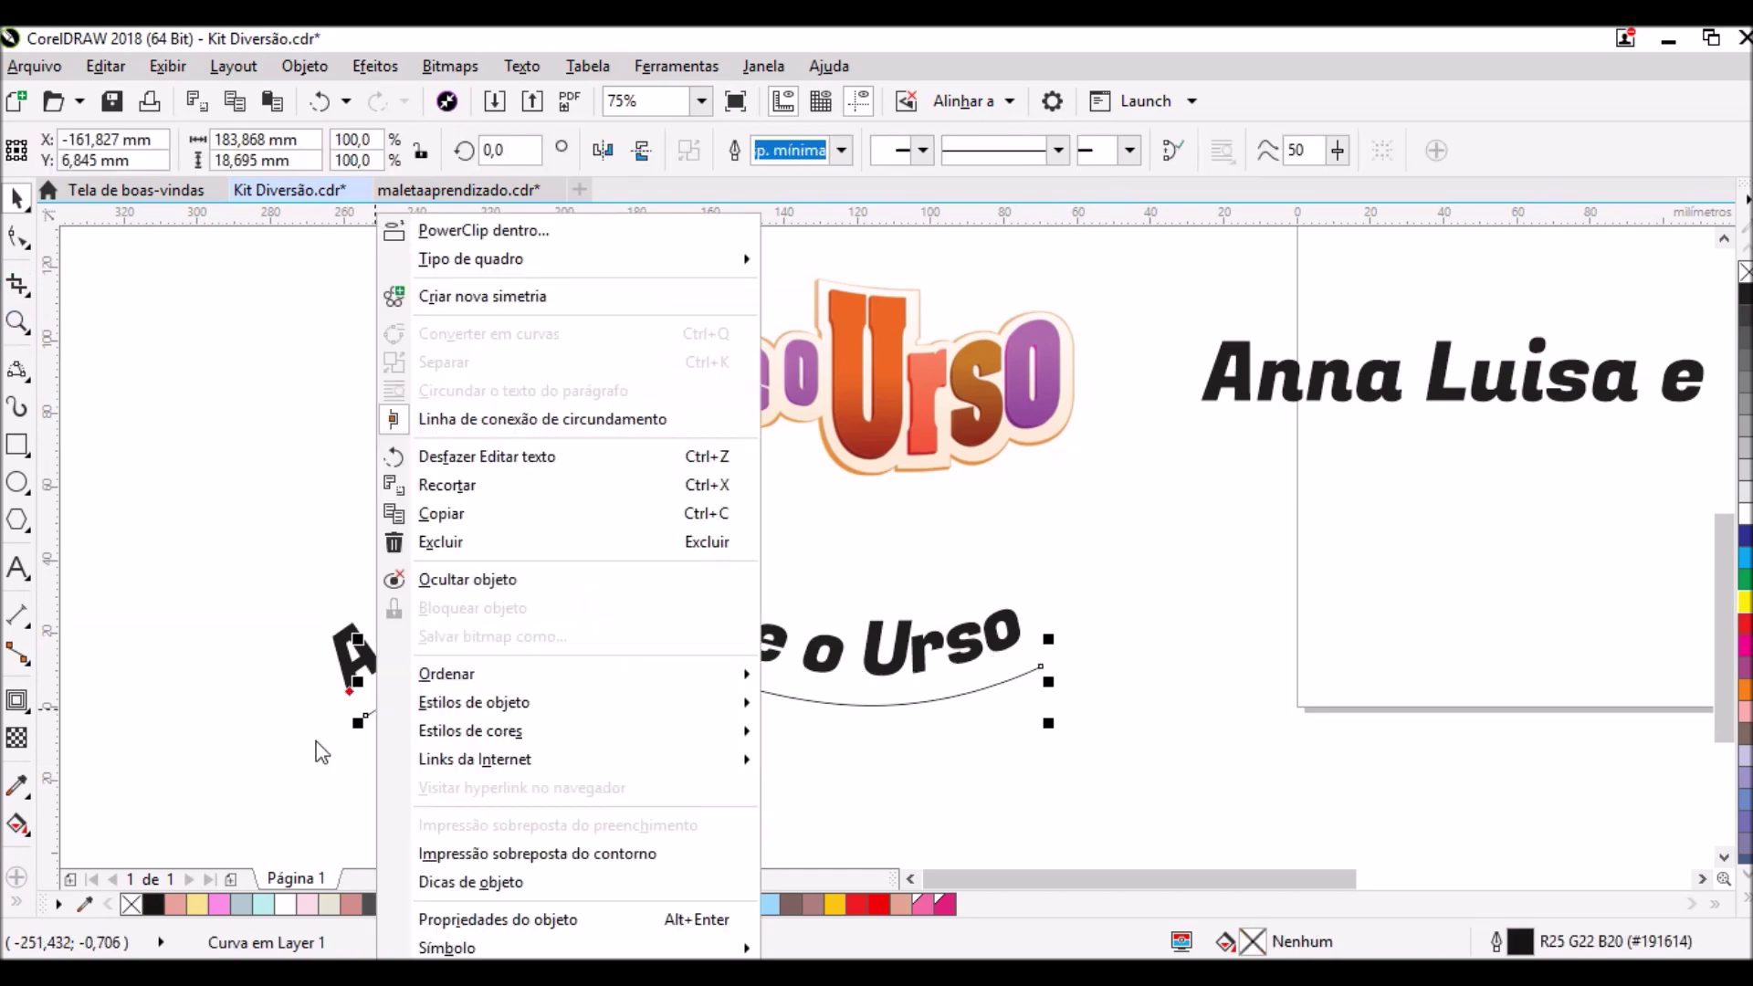
left_click(356, 787)
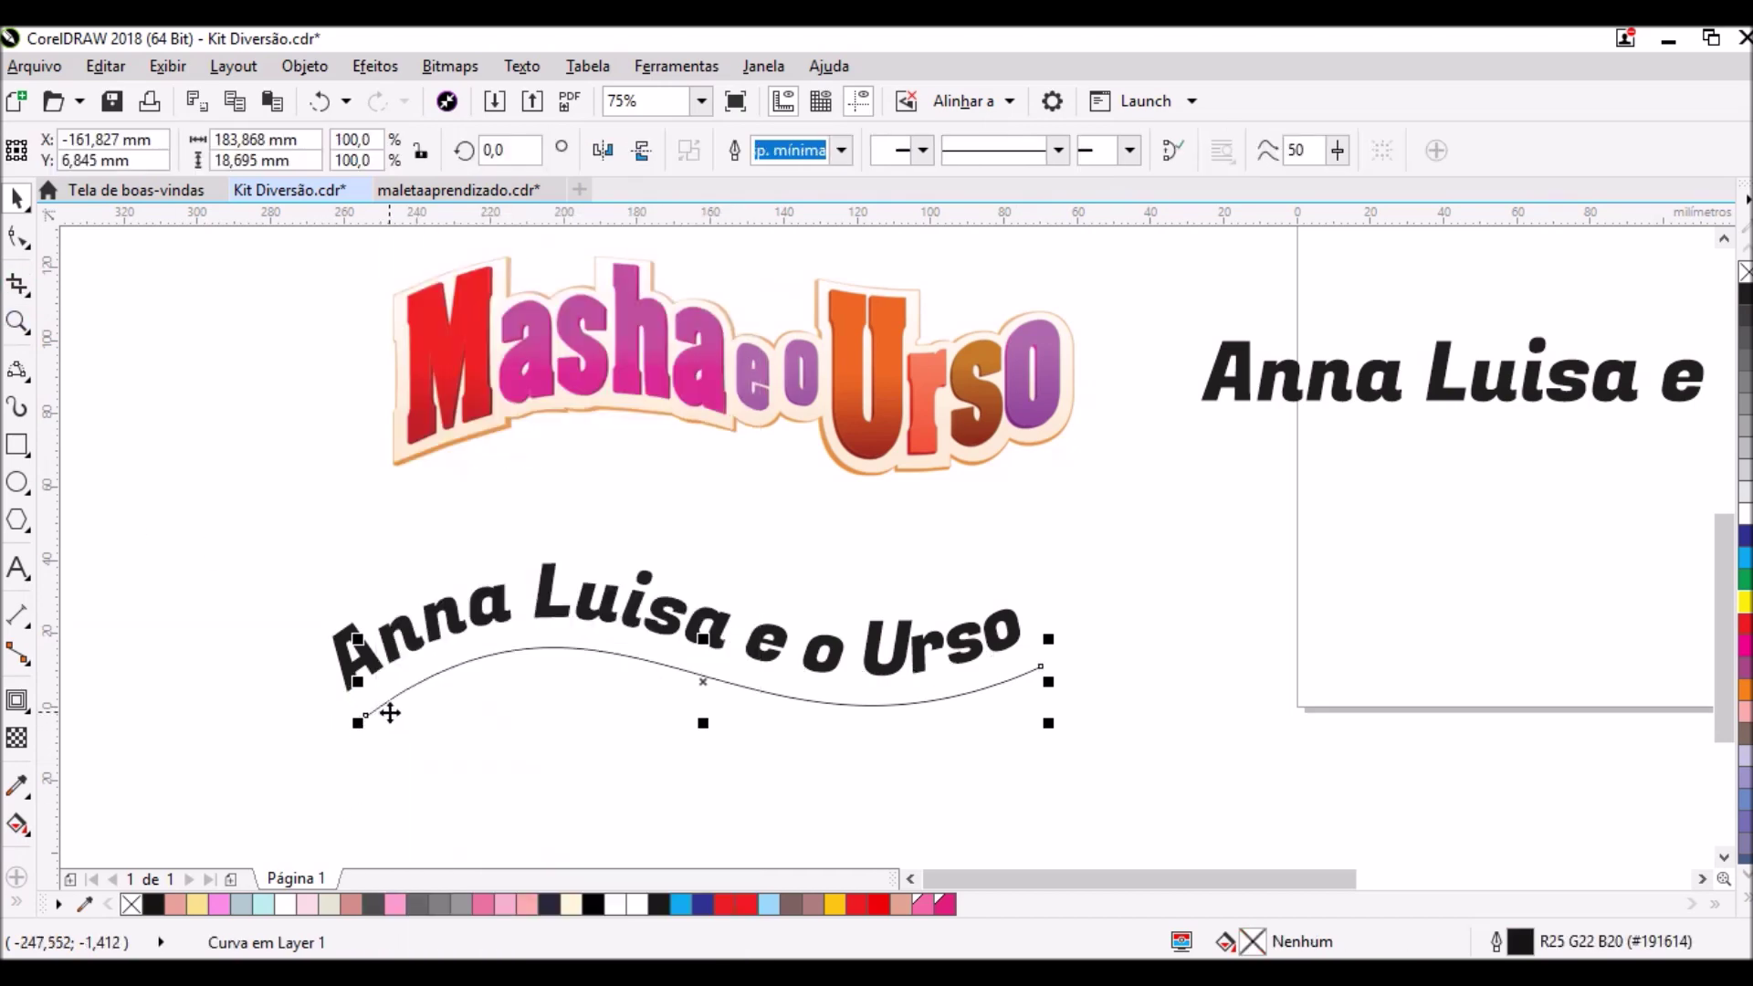
key("Delete")
left_click(412, 668)
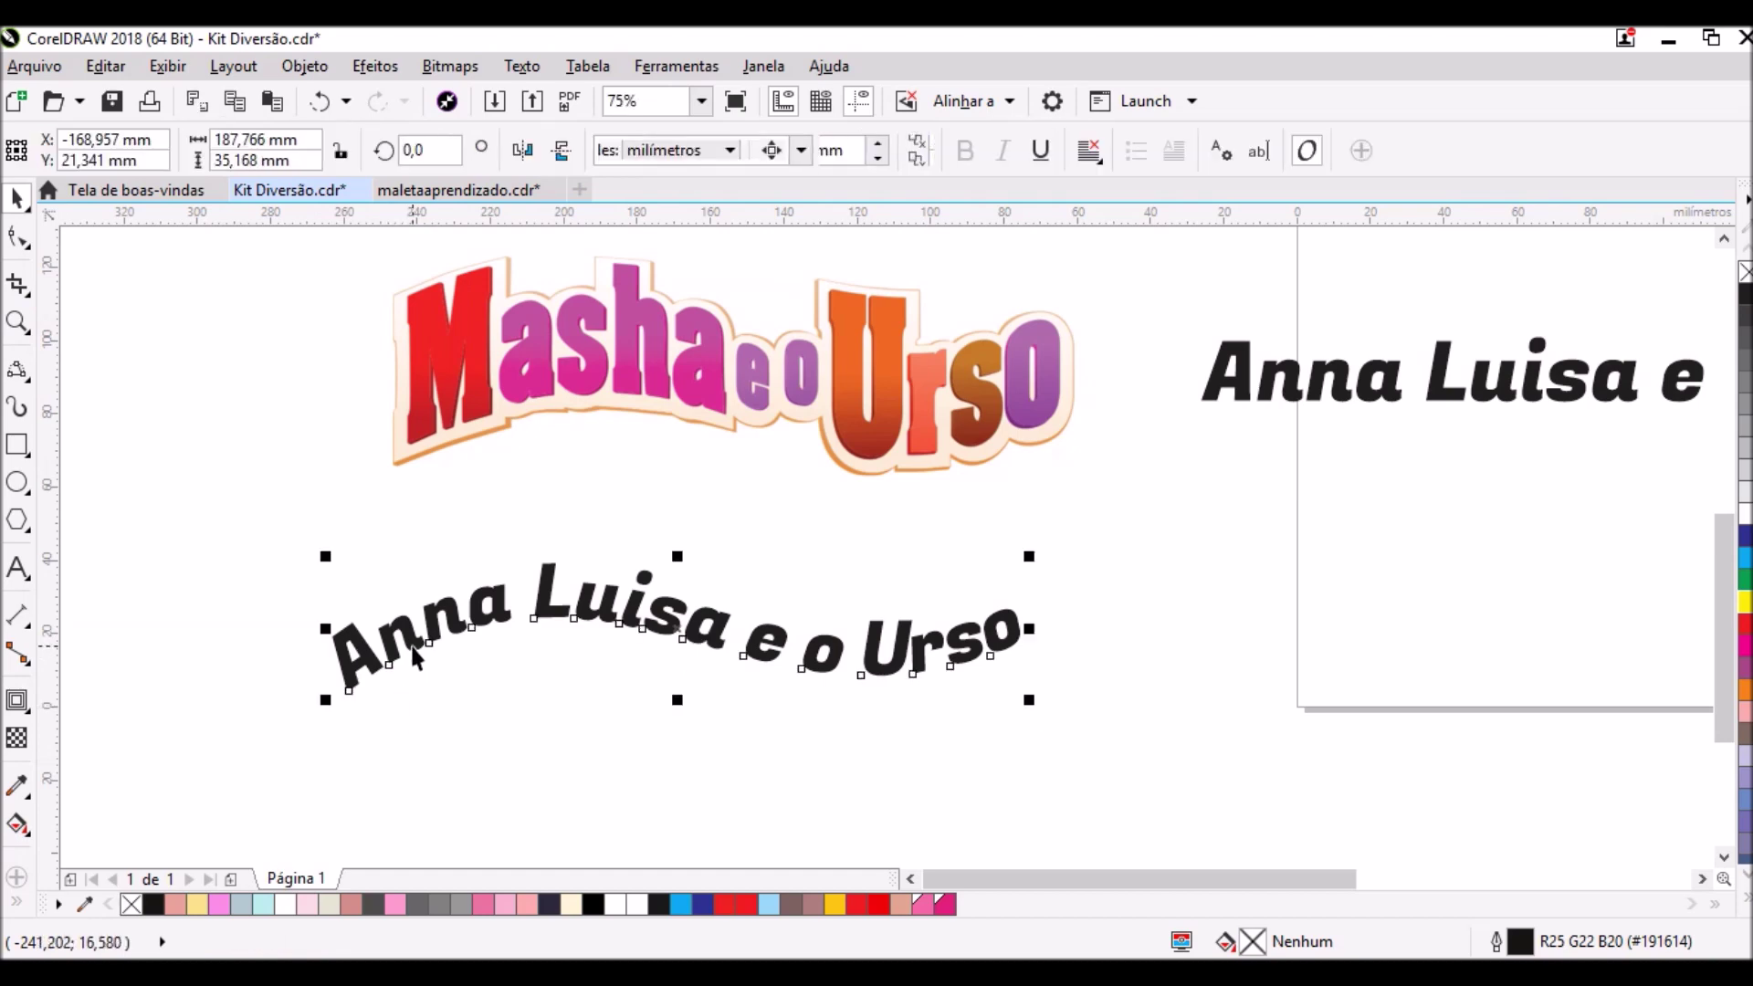
- Tighten the curved text's letter spacing with the Shape tool until it is slightly narrower than the logo
left_click(17, 242)
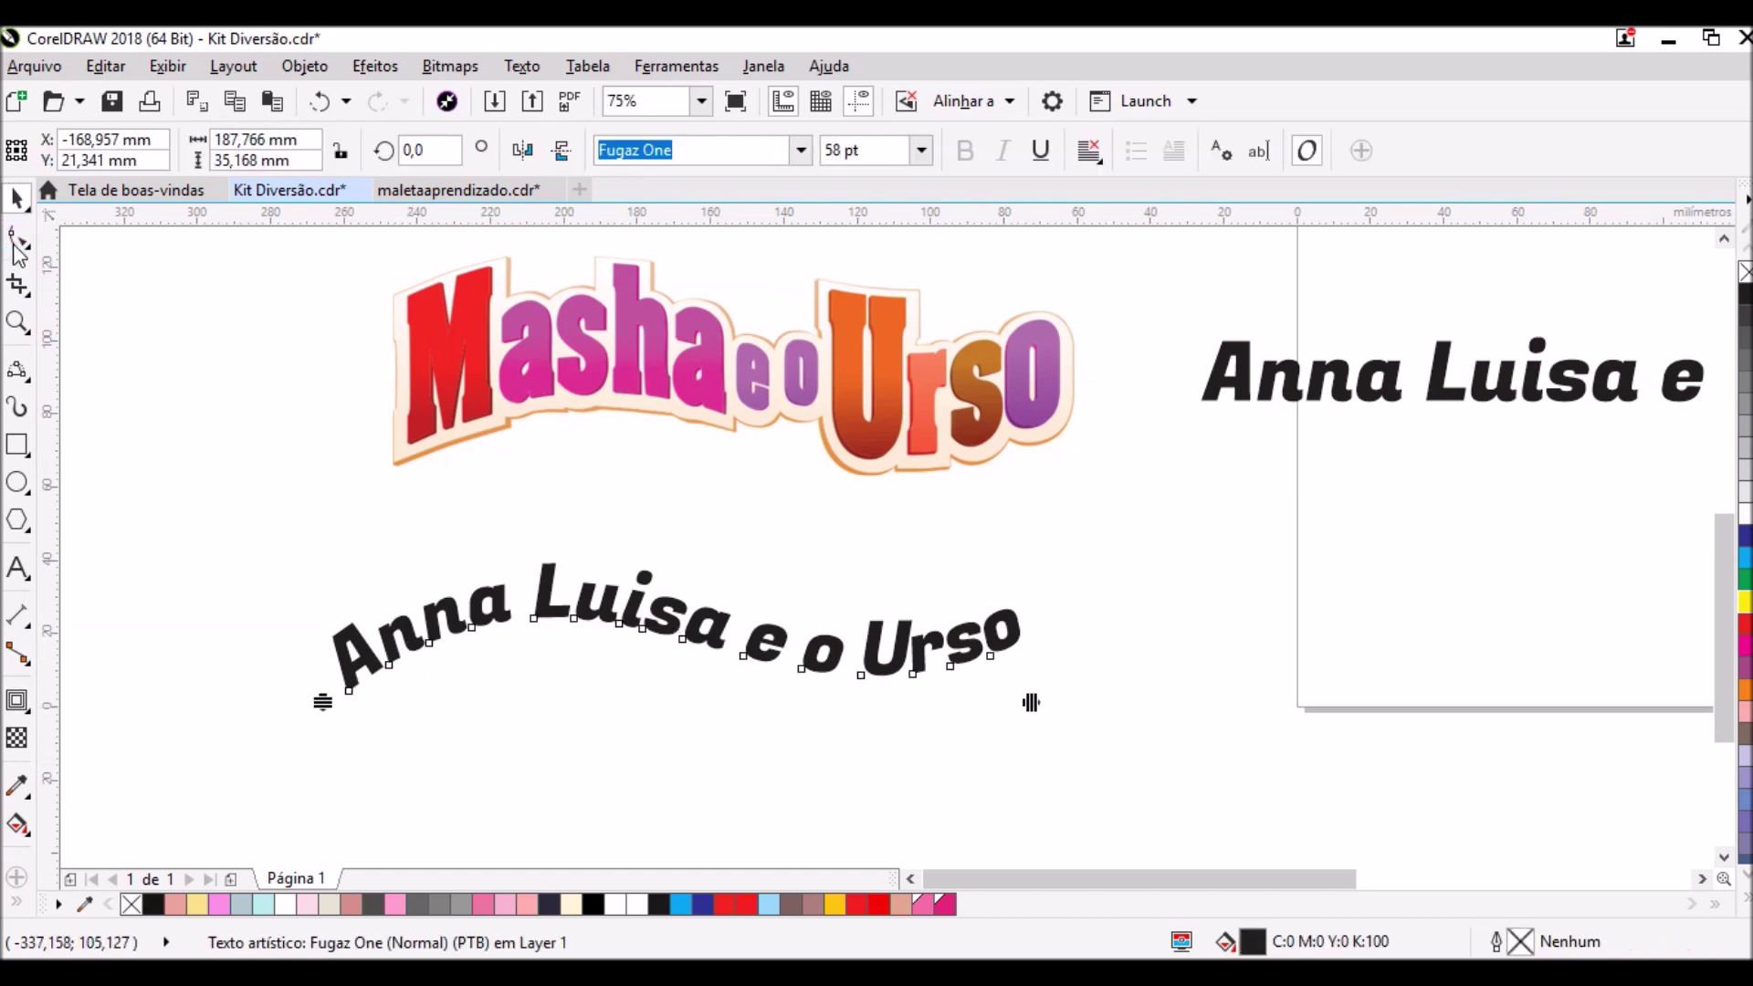
left_click_drag(1031, 702, 1211, 705)
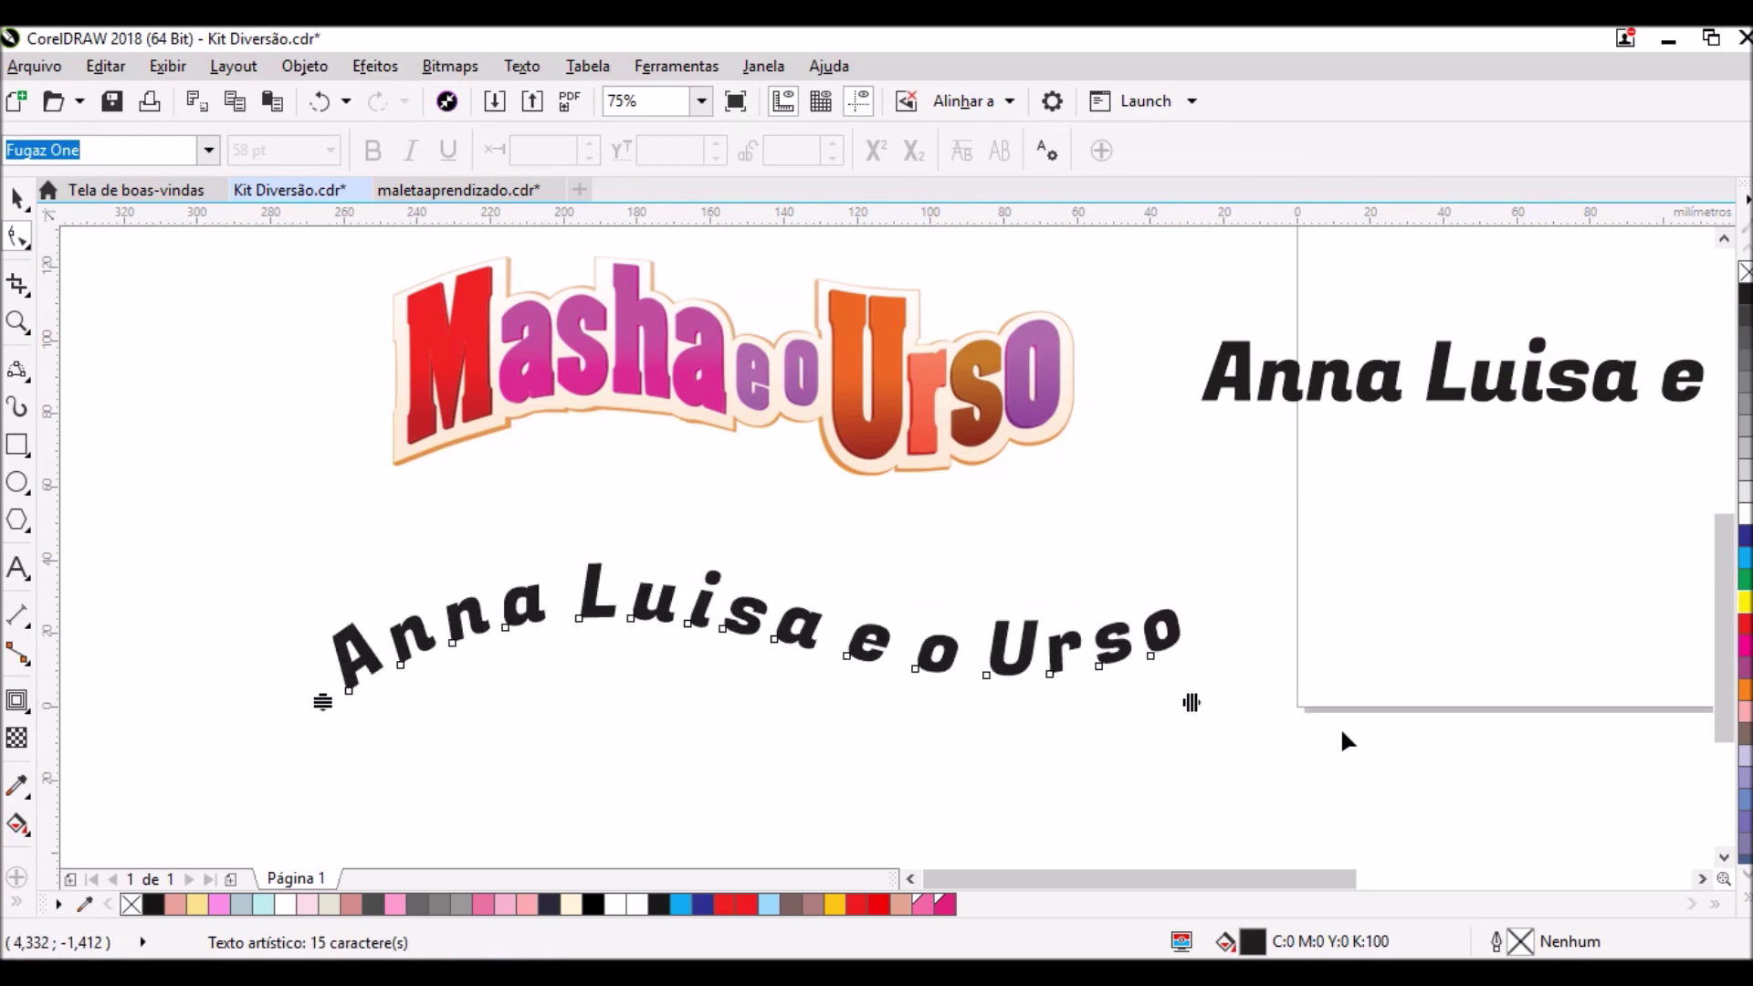
left_click_drag(1193, 704, 834, 727)
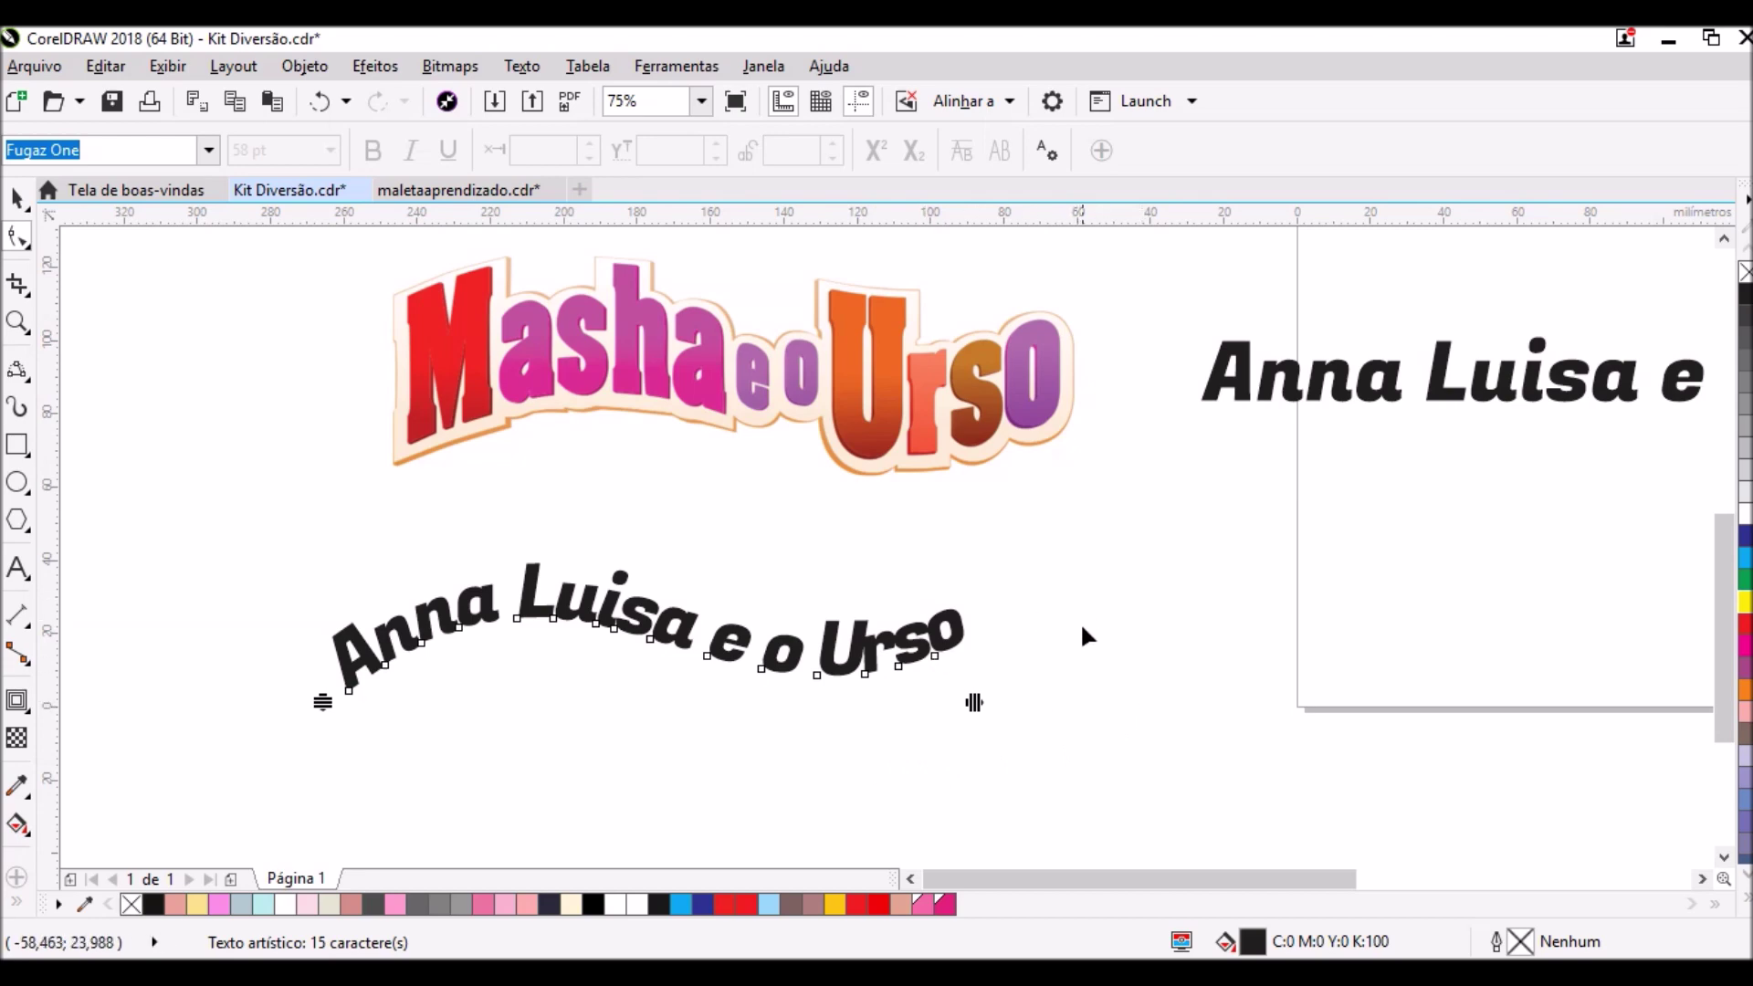
left_click(16, 197)
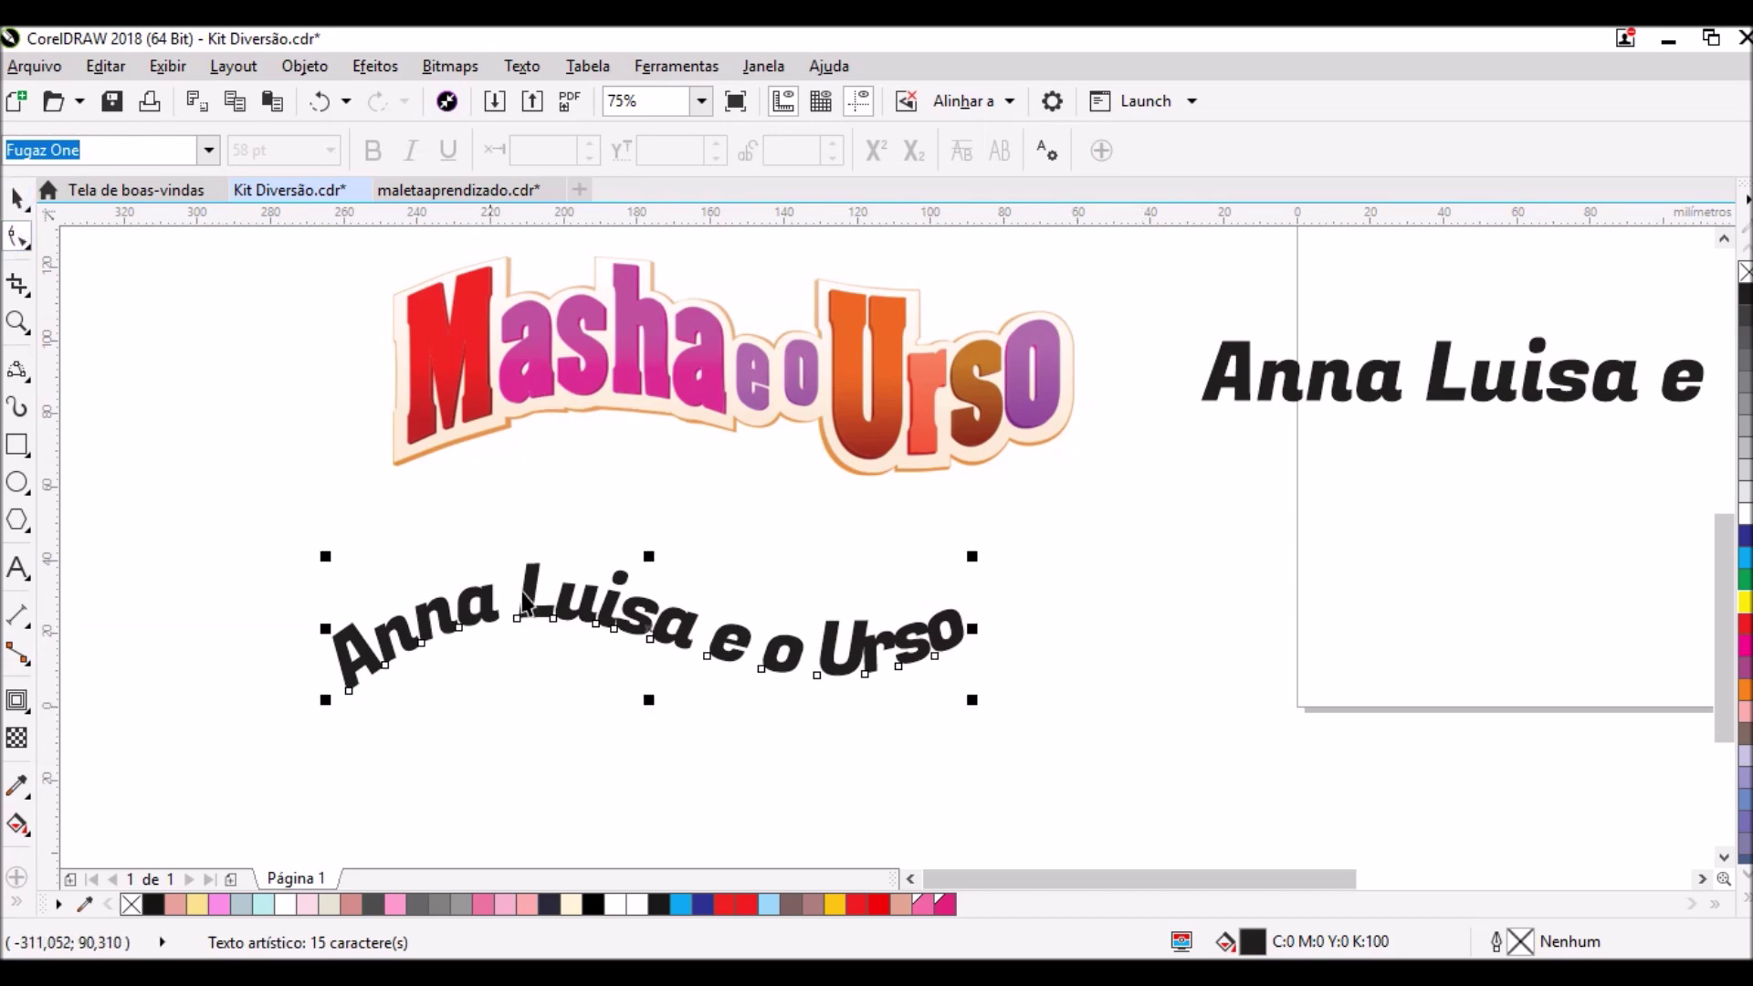
key("space")
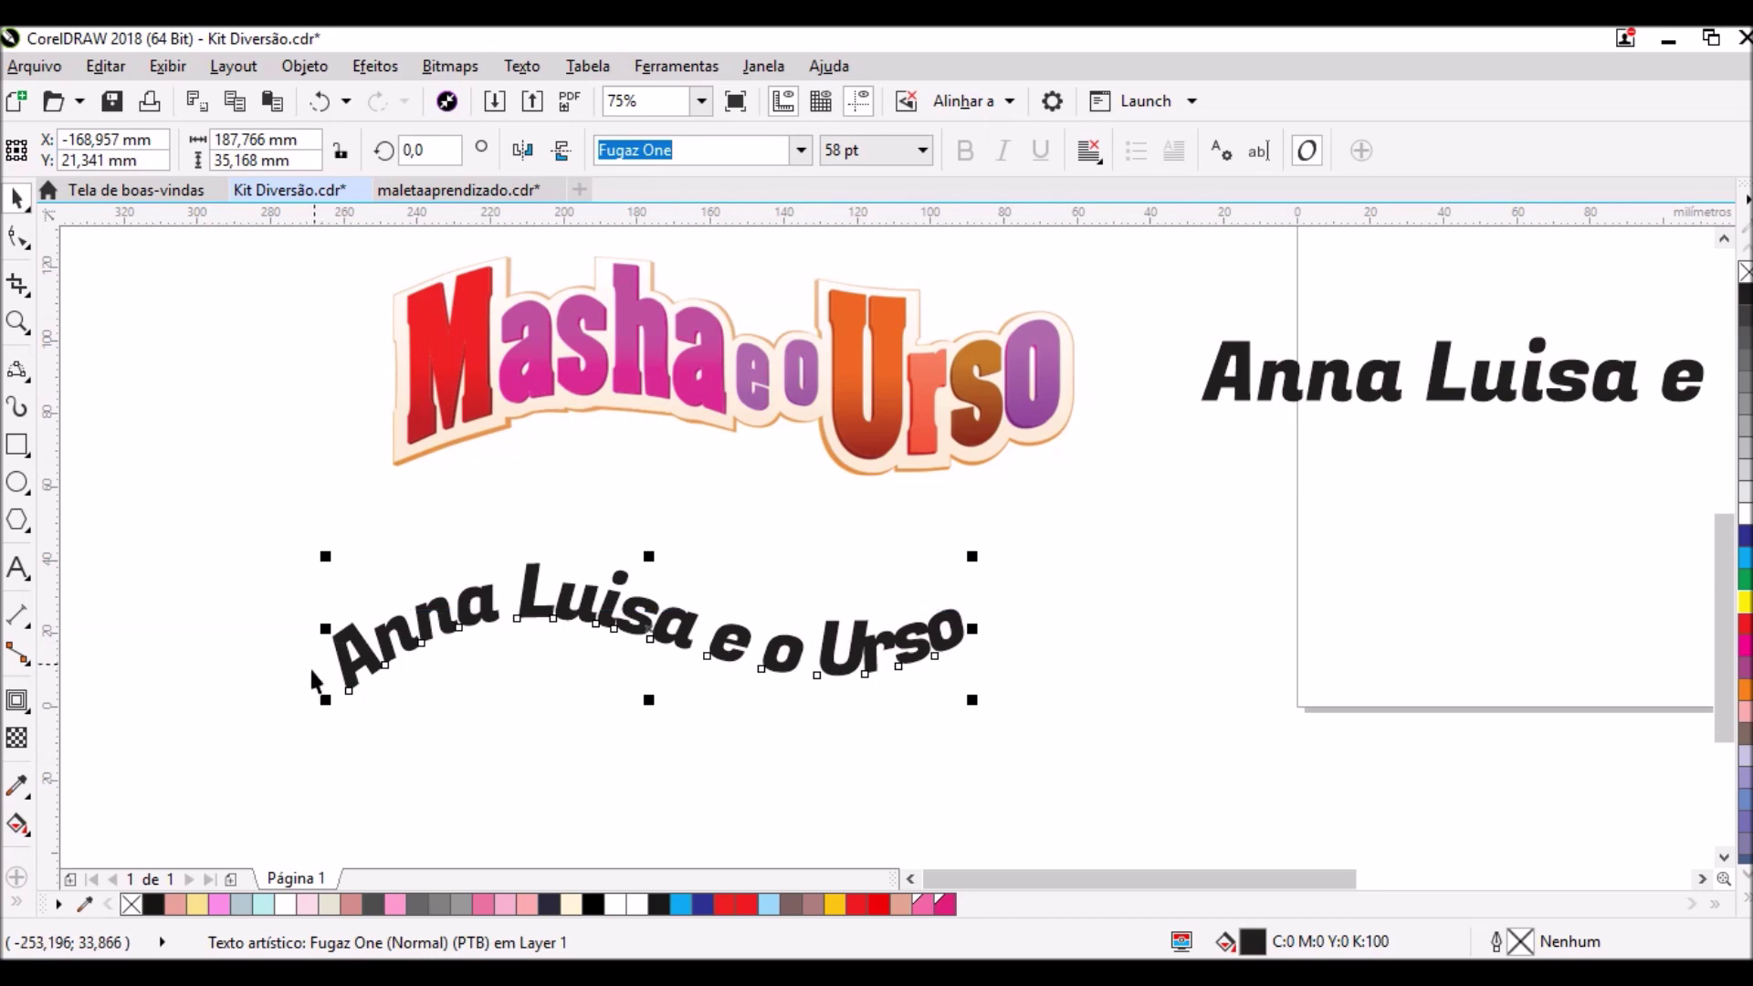
- Move the "Masha e o Urso" logo down and sideways so it sits directly above the curved text
left_click(1011, 447)
left_click_drag(1012, 447, 917, 476)
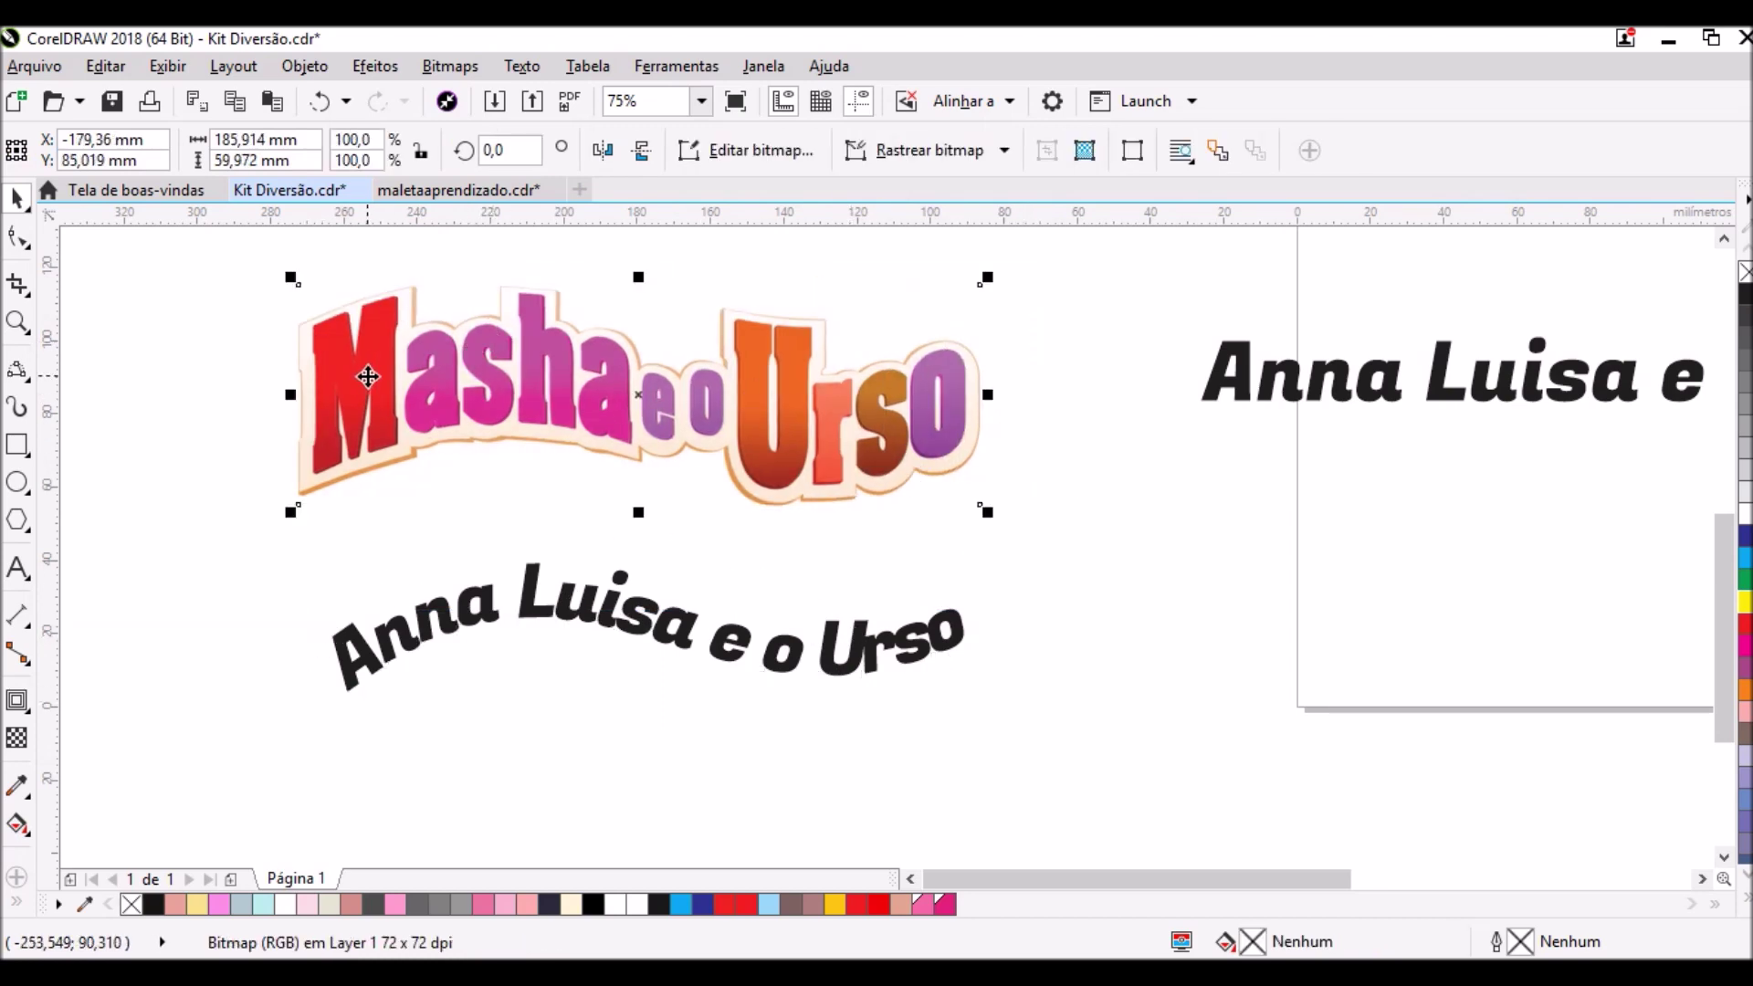
scroll(366, 376, "down", 2)
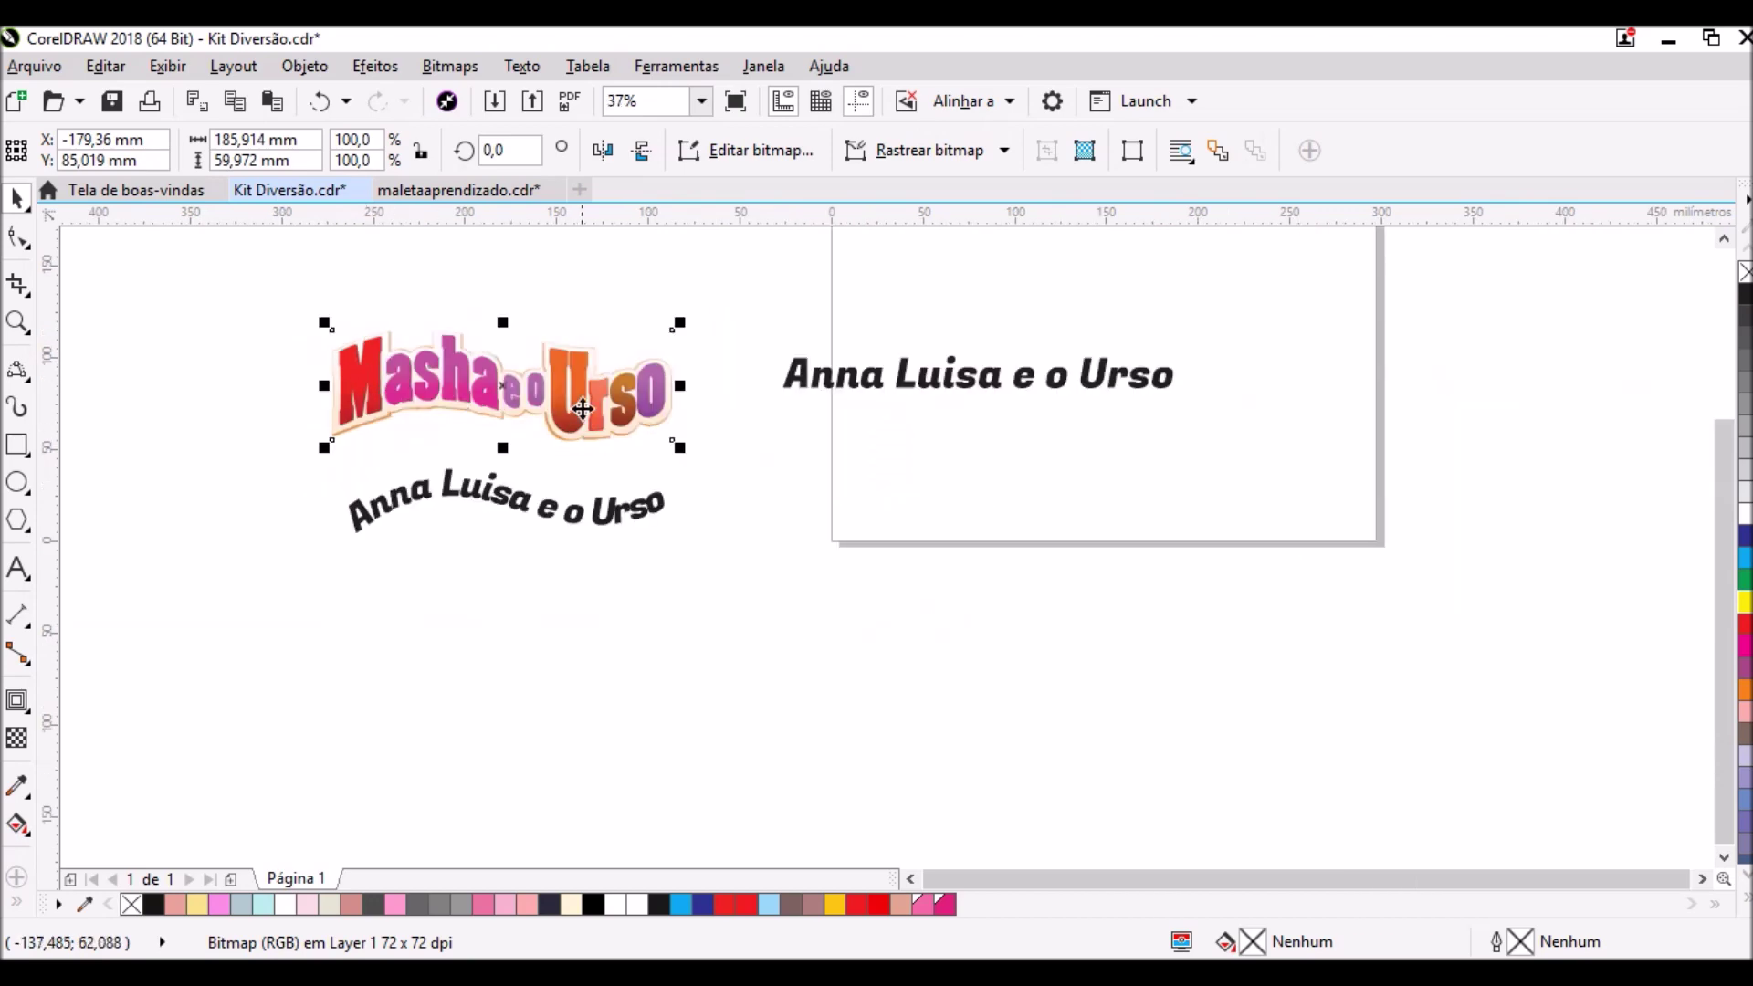
scroll(438, 348, "up", 2)
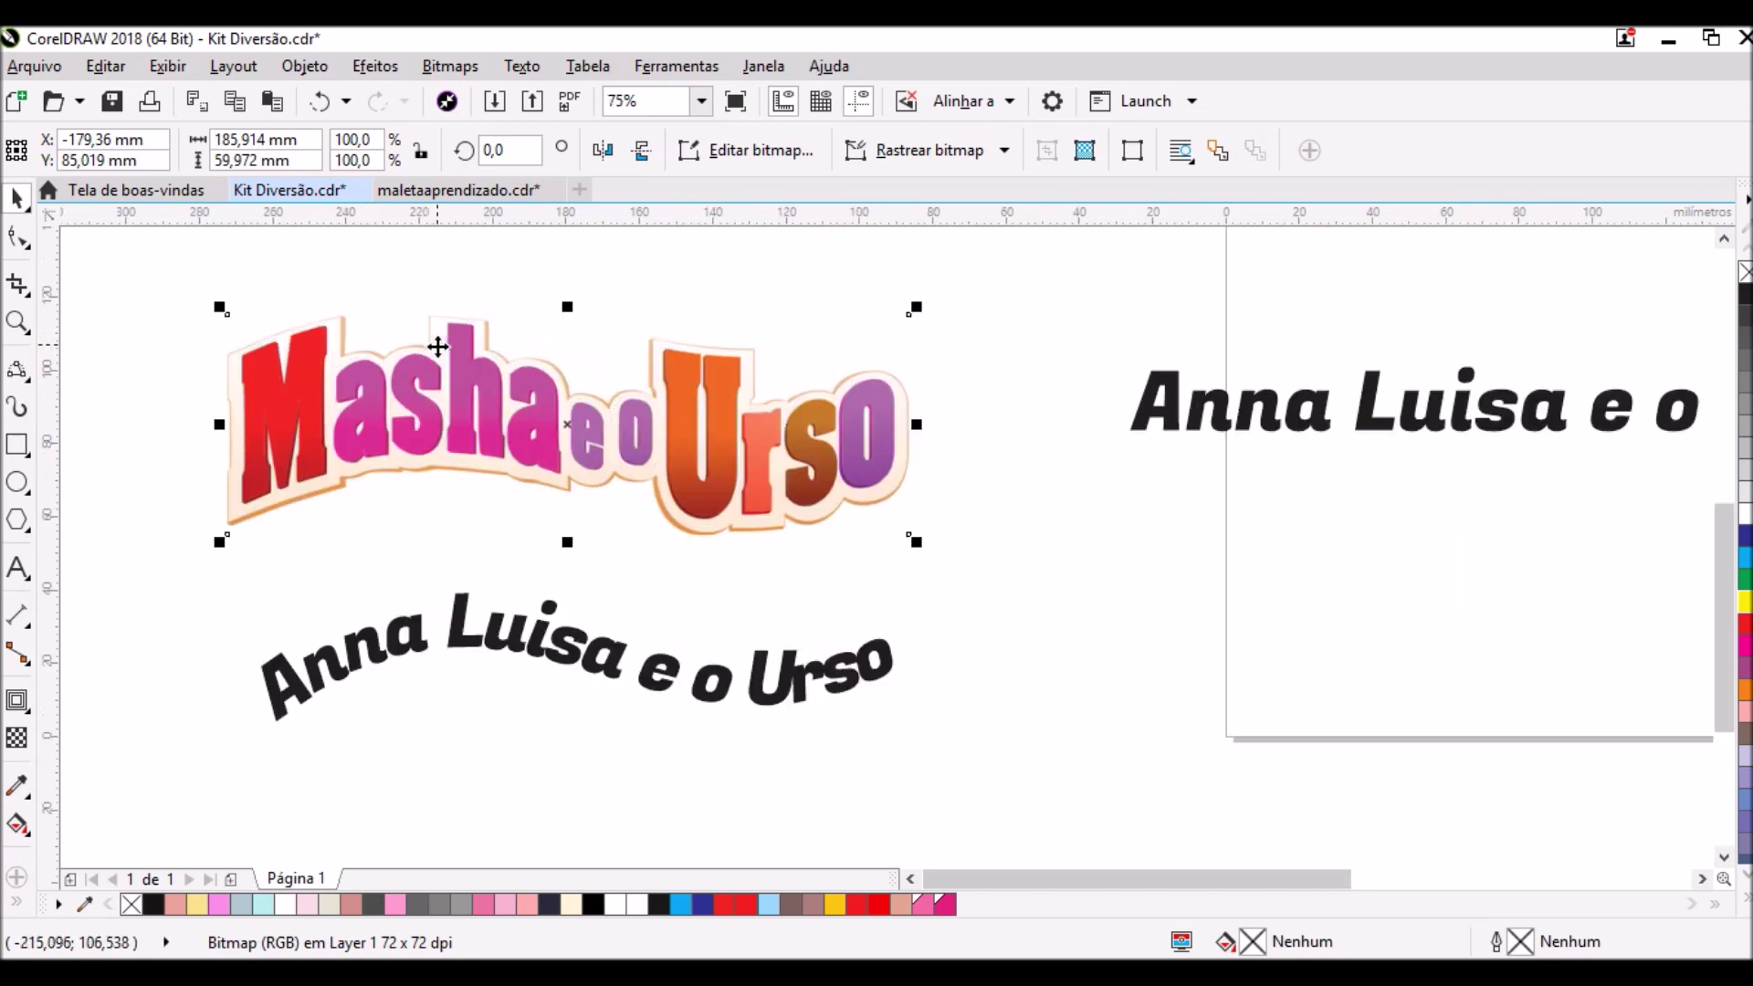
- Sketch a wavy Smart Drawing curve about 211 mm wide and 42 mm high along the logo's lower edge, discarding the first attempt
left_click(1224, 422)
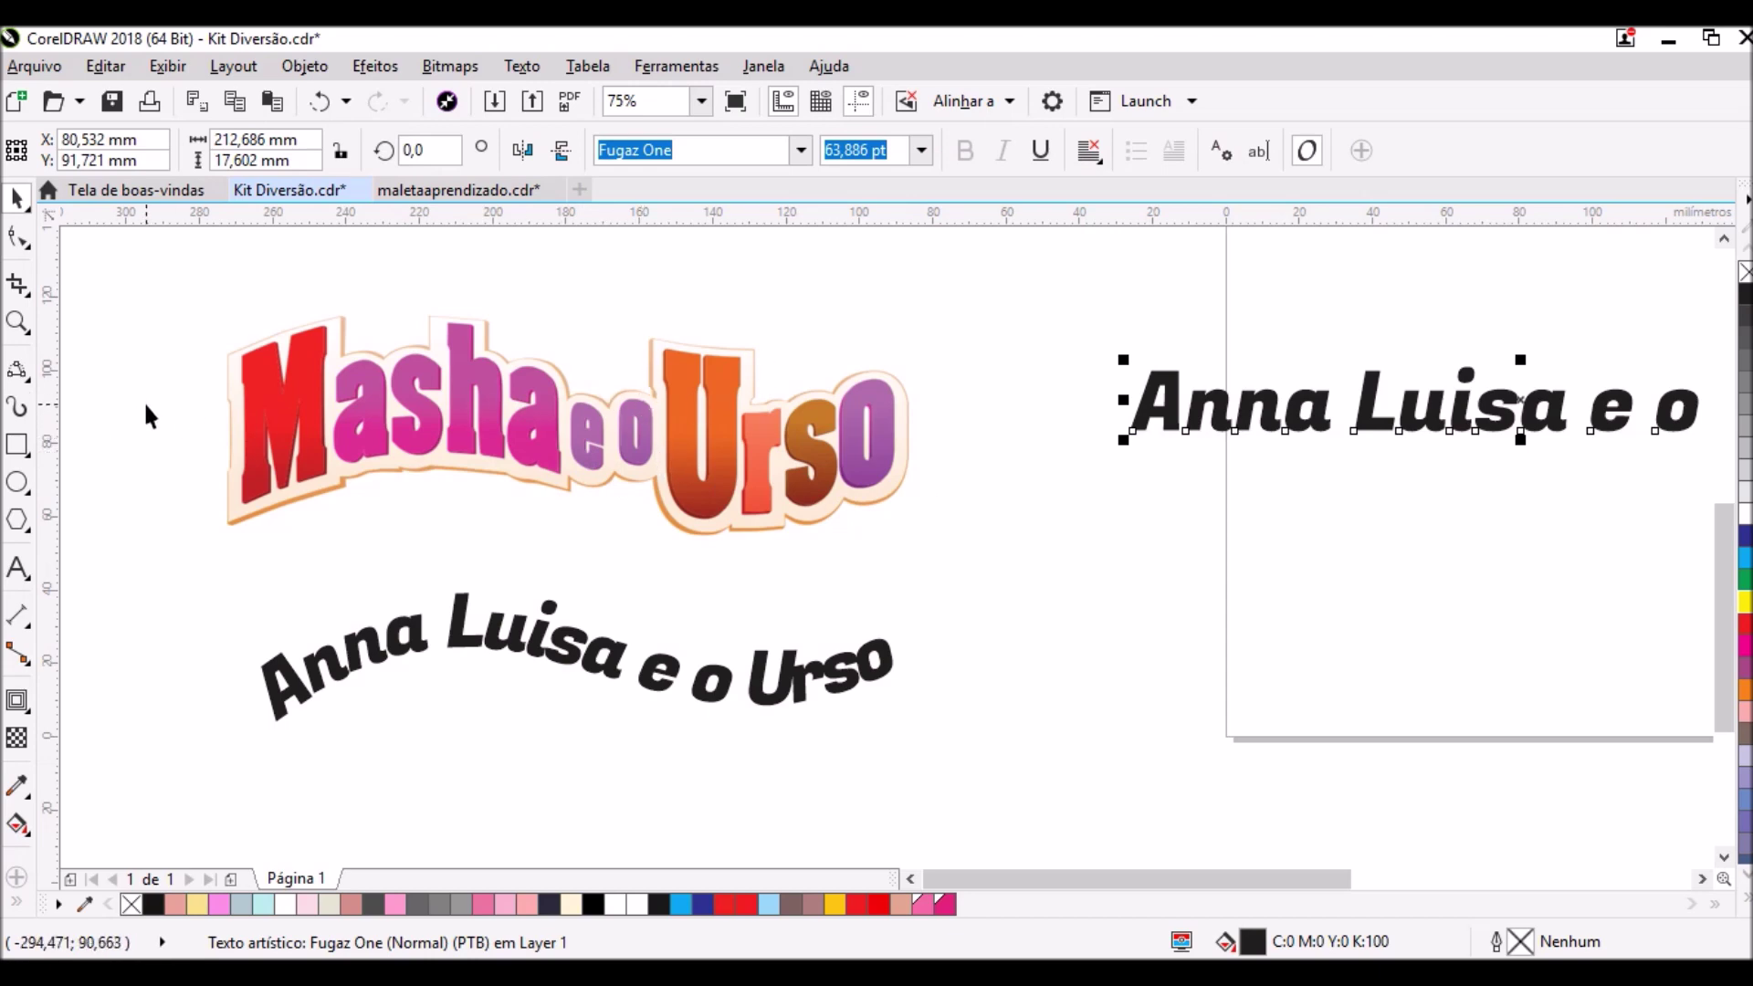
left_click(24, 376)
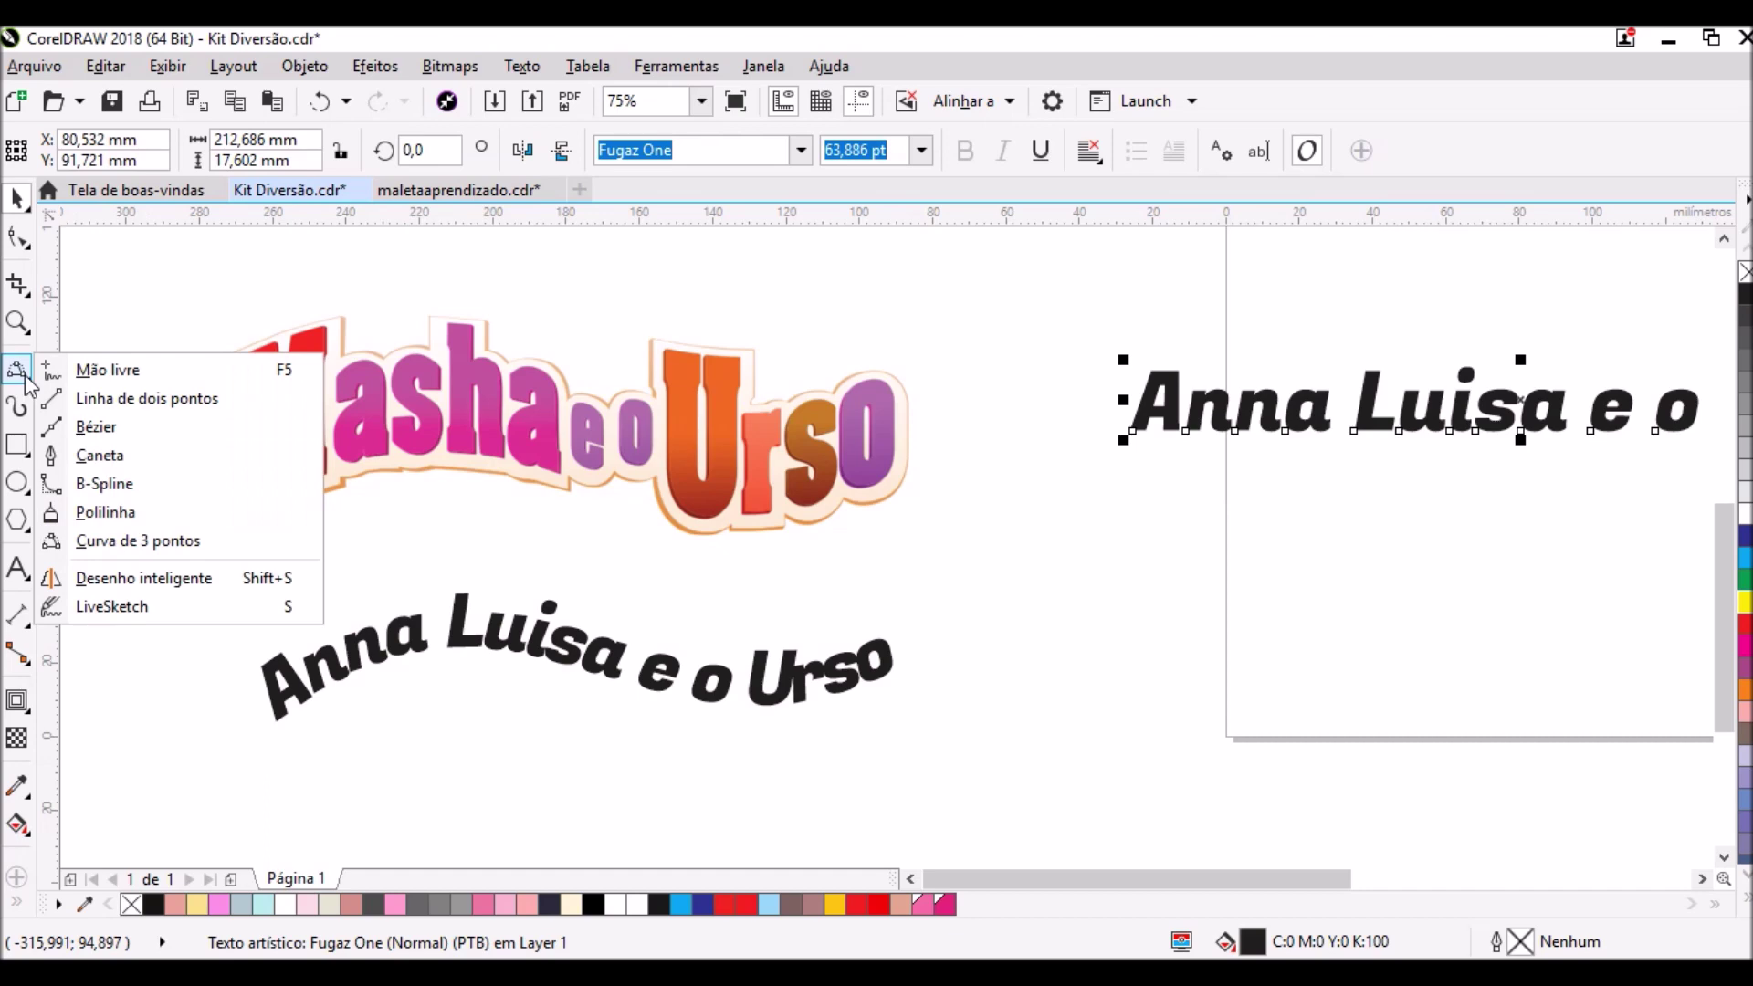
left_click(176, 578)
mouse_move(226, 525)
left_mouse_down()
mouse_move(519, 462)
mouse_move(718, 533)
mouse_move(841, 520)
mouse_move(920, 481)
left_mouse_up()
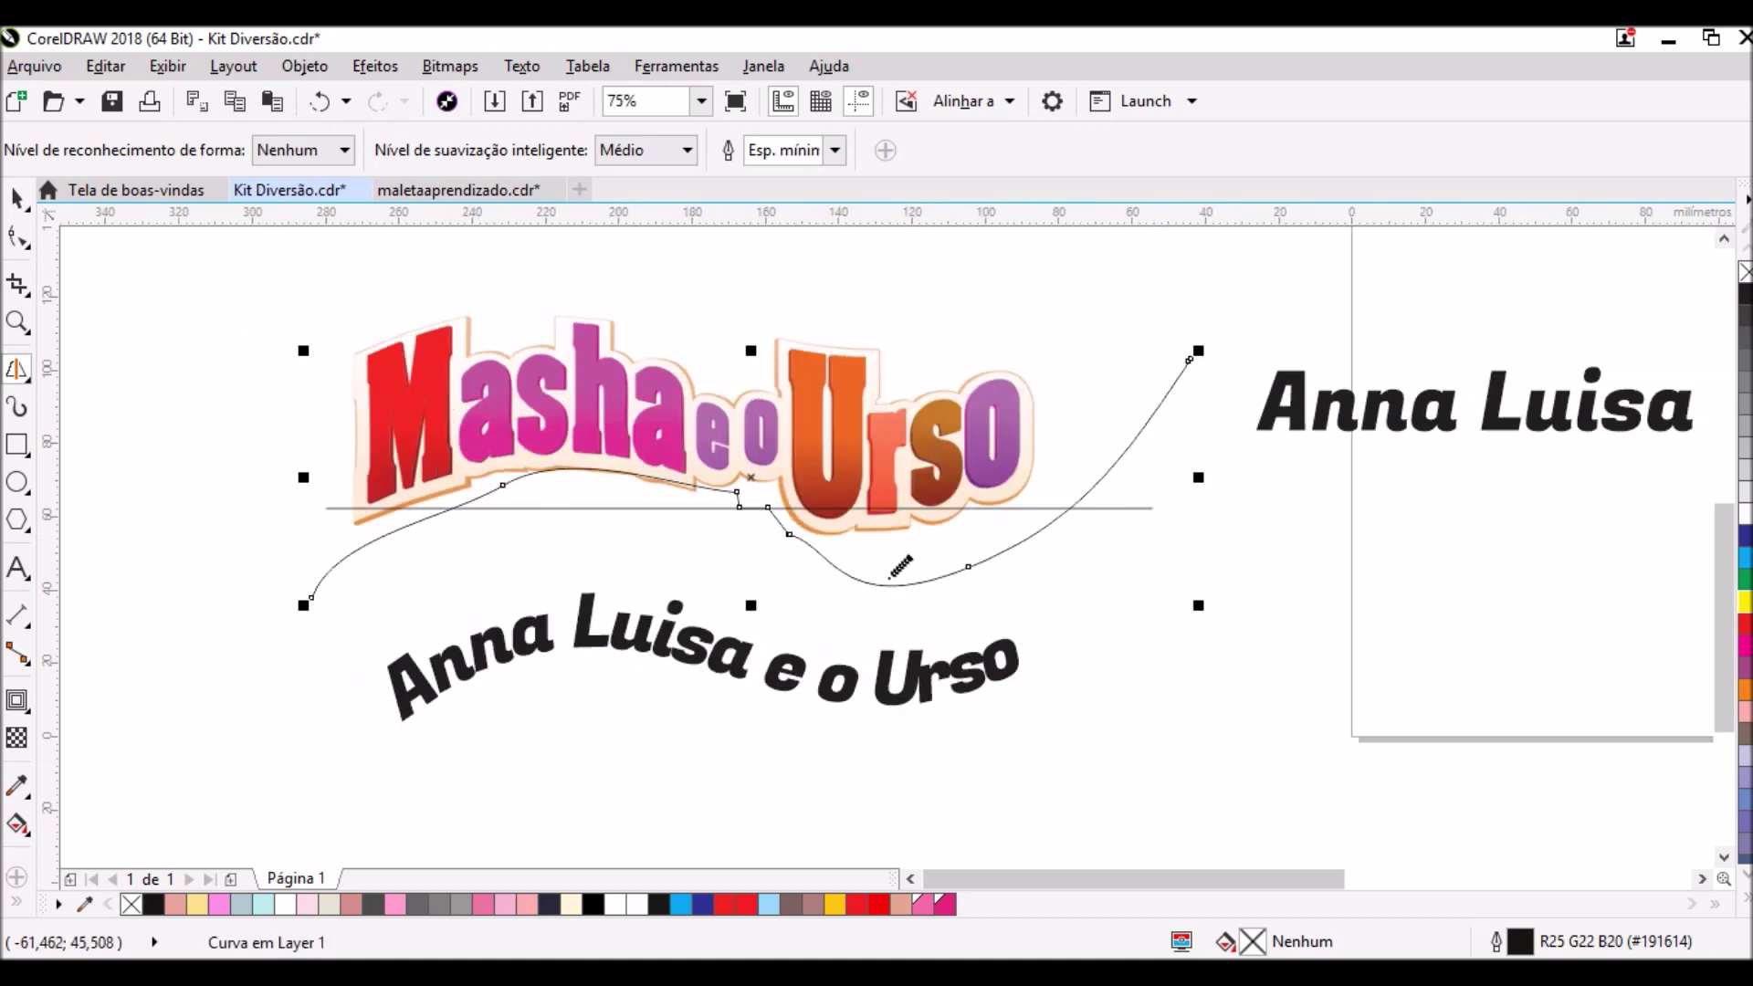
left_click(320, 100)
mouse_move(333, 577)
left_mouse_down()
mouse_move(366, 514)
mouse_move(672, 463)
mouse_move(788, 518)
mouse_move(918, 537)
mouse_move(1111, 420)
left_mouse_up()
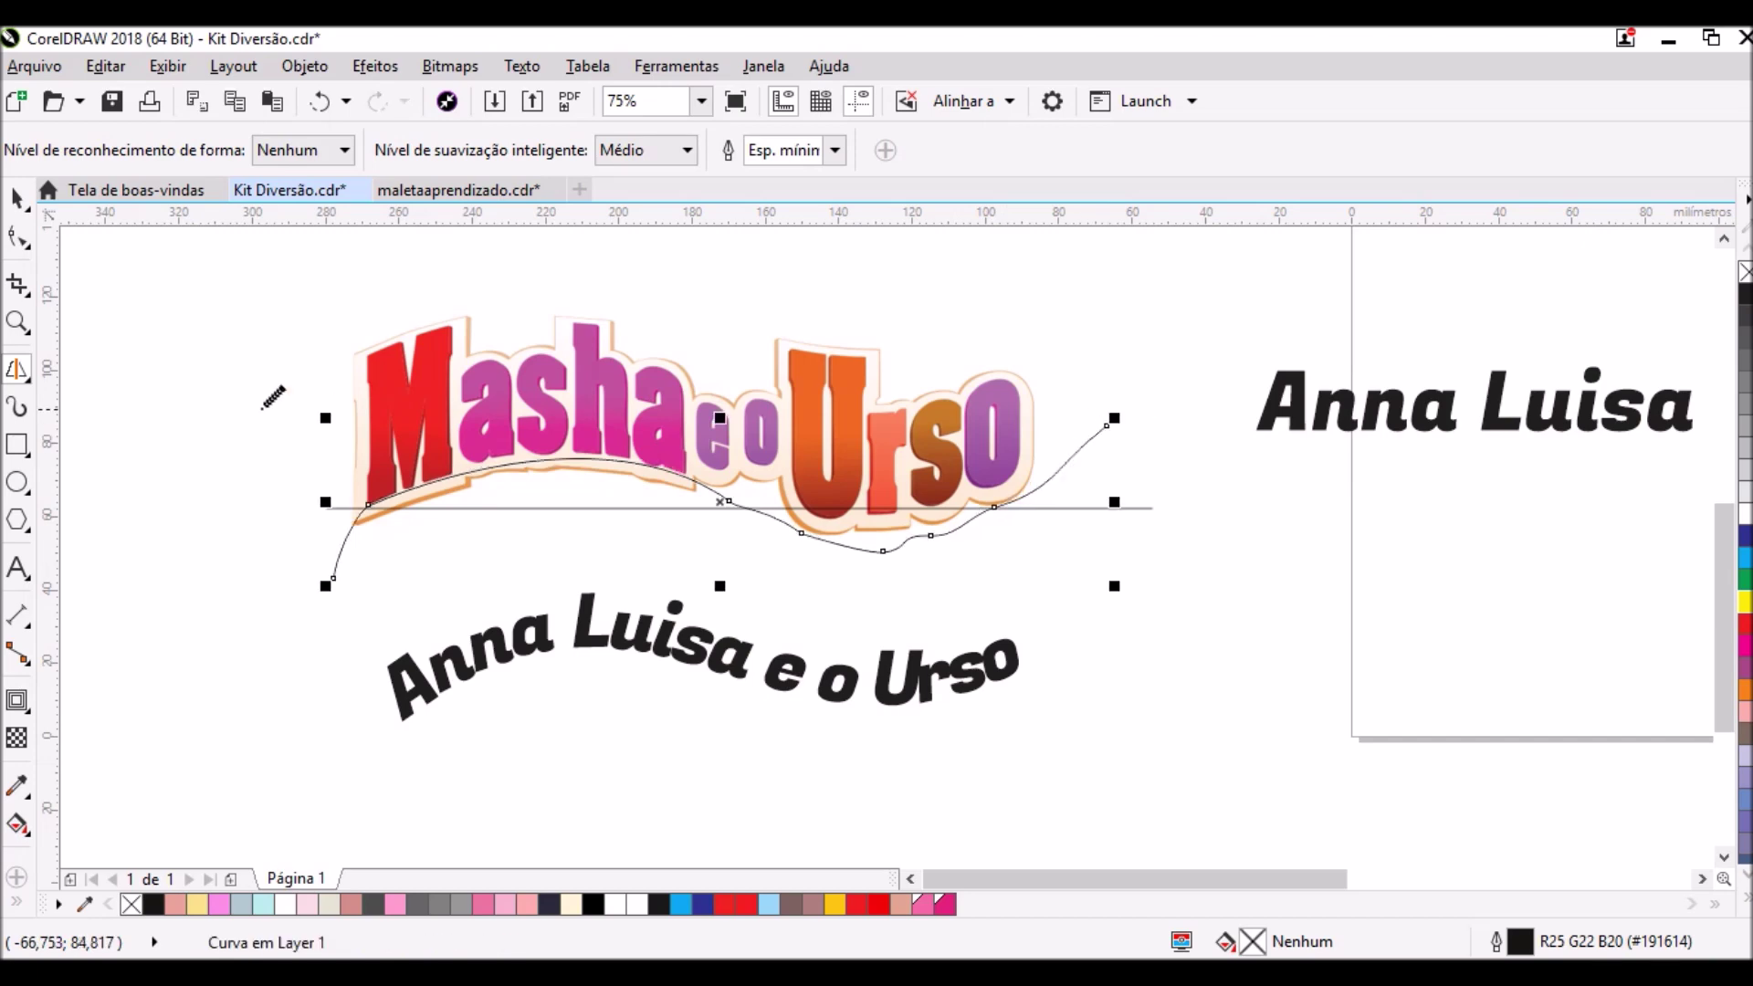
- Move the freehand wavy curve away from the logo to just below the straight text on the page
left_click(17, 200)
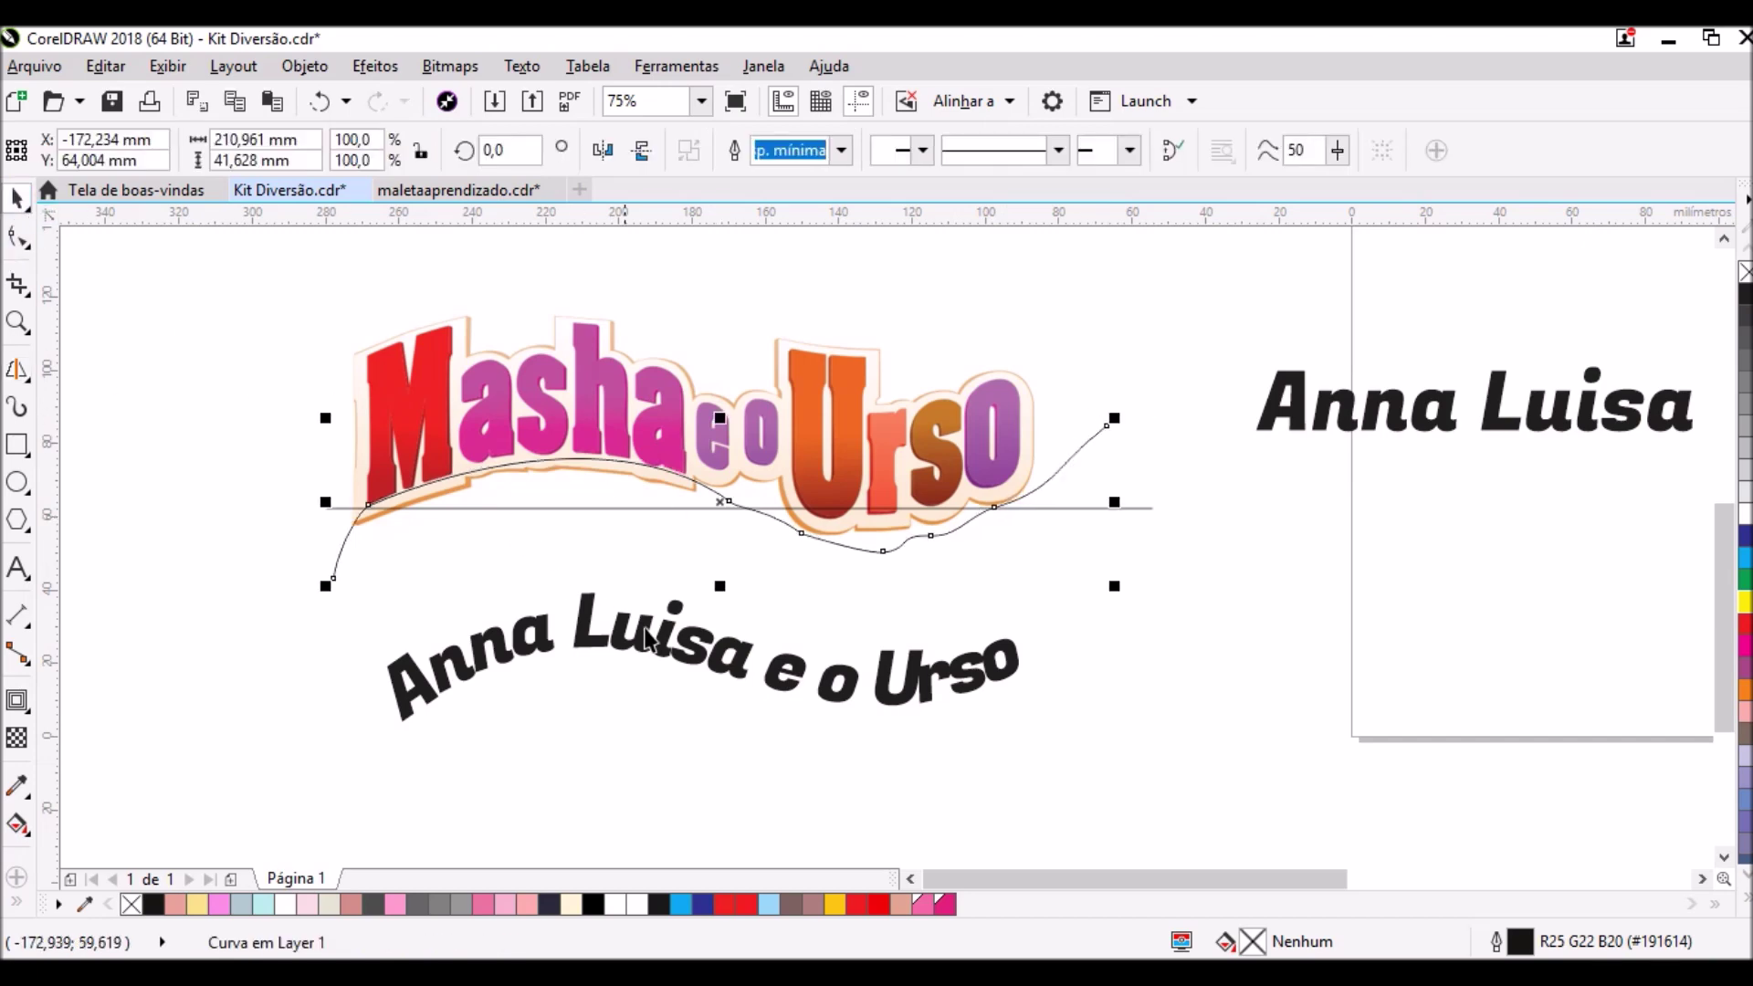
scroll(426, 576, "down", 1)
scroll(557, 583, "up", 1)
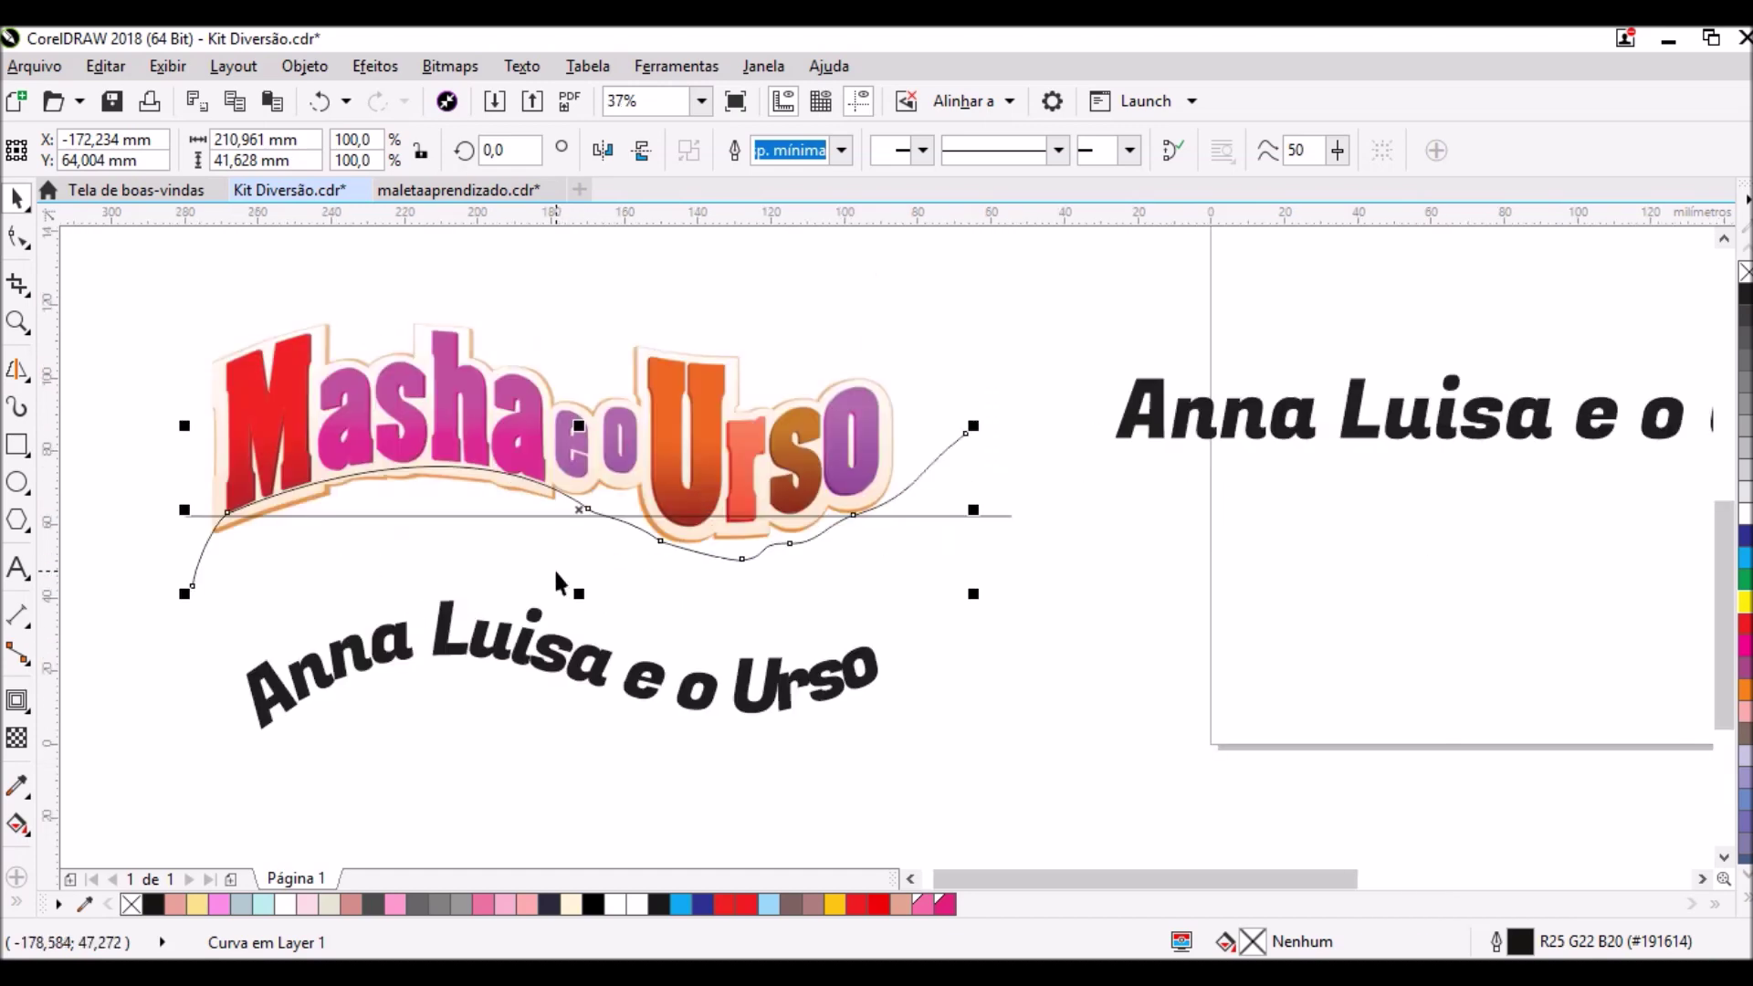
left_click_drag(579, 507, 1340, 560)
scroll(701, 557, "down", 1)
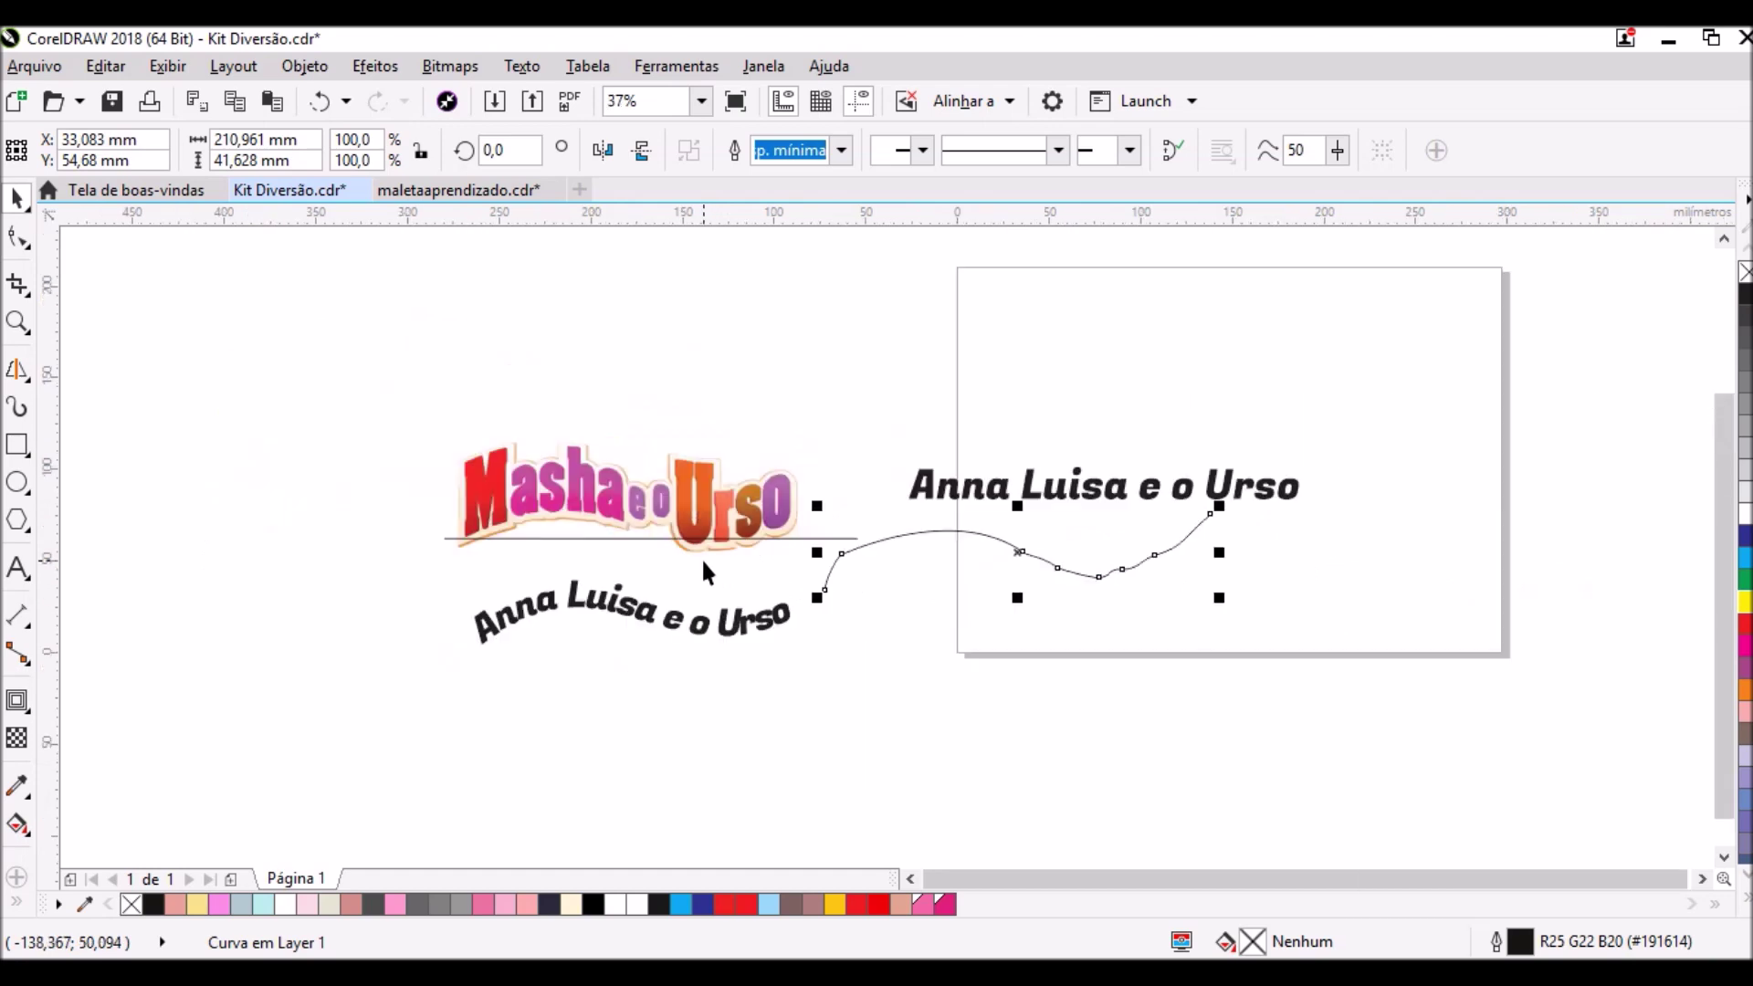
scroll(1060, 589, "up", 1)
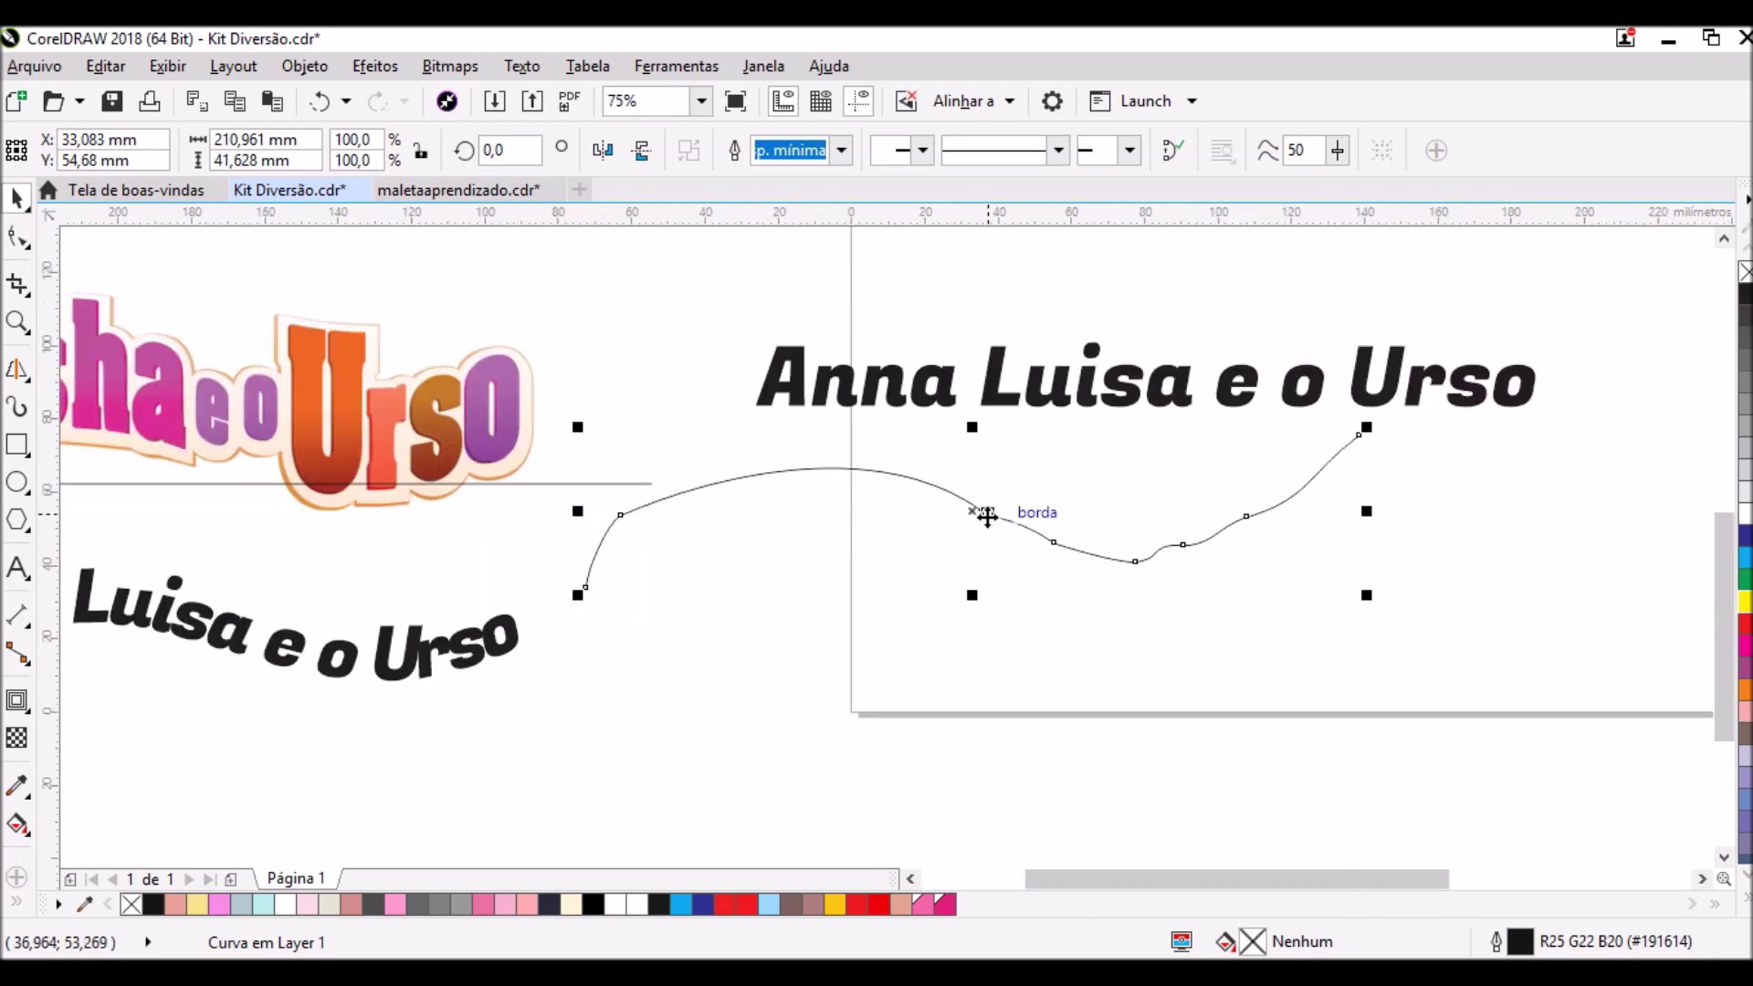
left_click_drag(978, 514, 1044, 570)
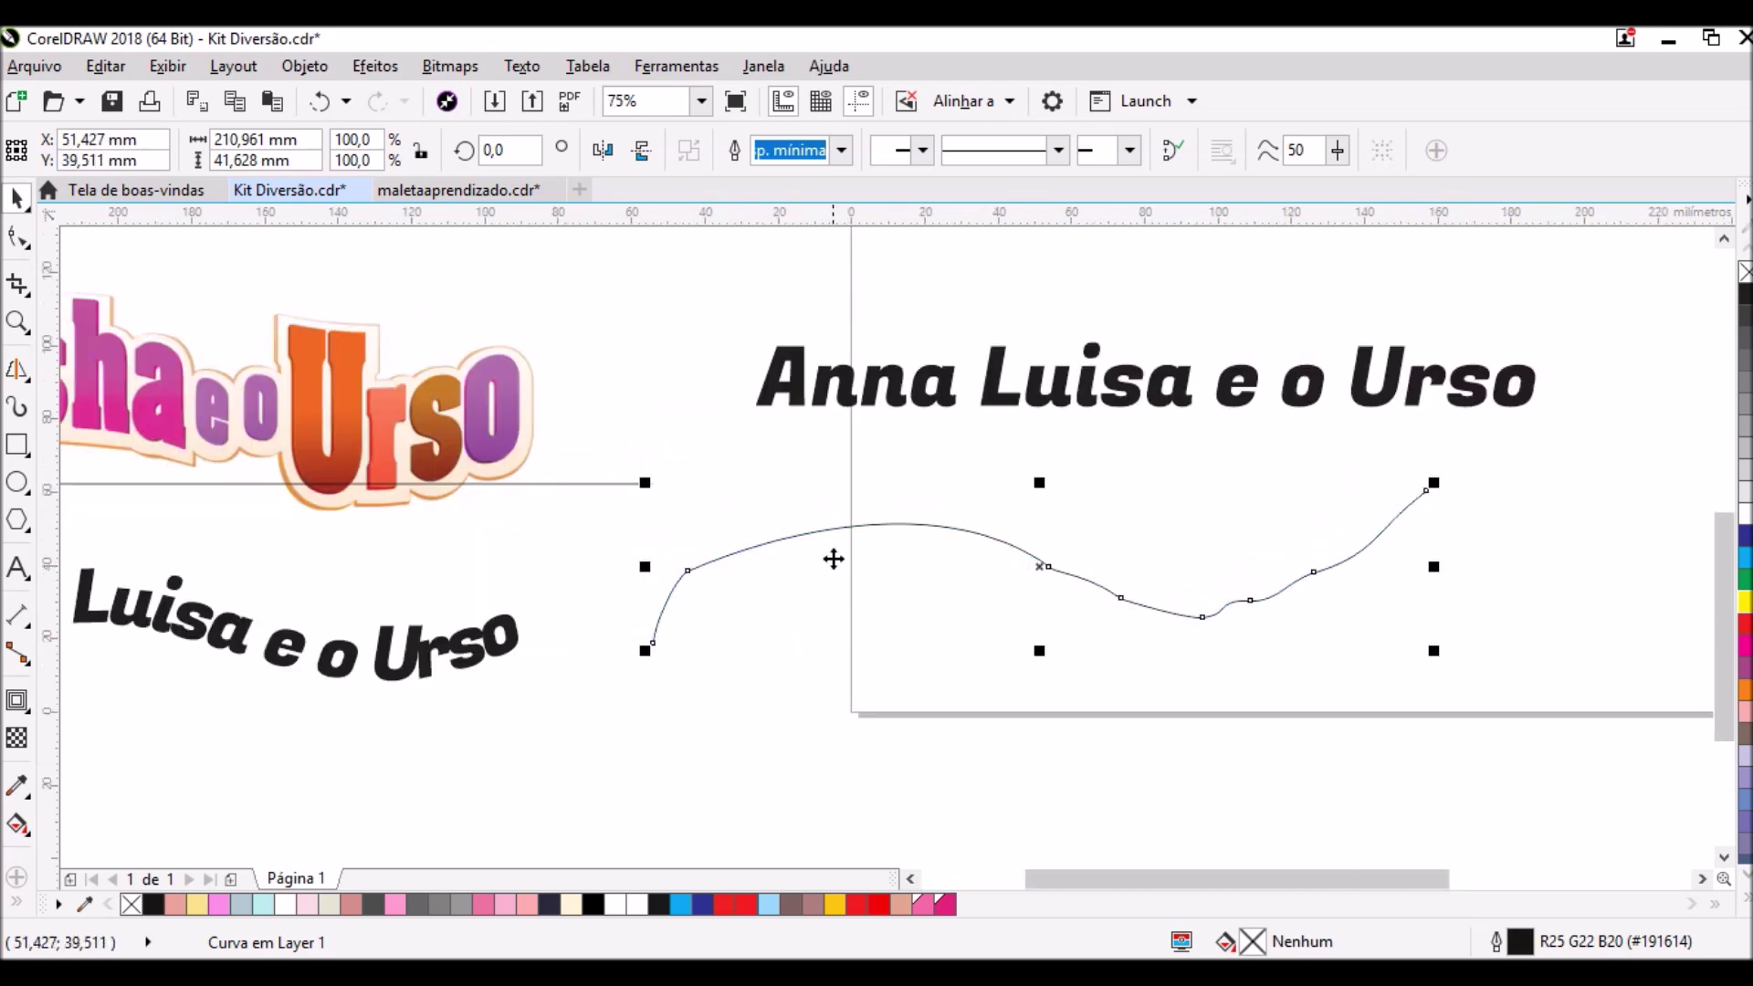
- Delete five of the freehand curve's intermediate nodes with the Shape tool, keeping only the one between its low point and rising end
left_click(20, 240)
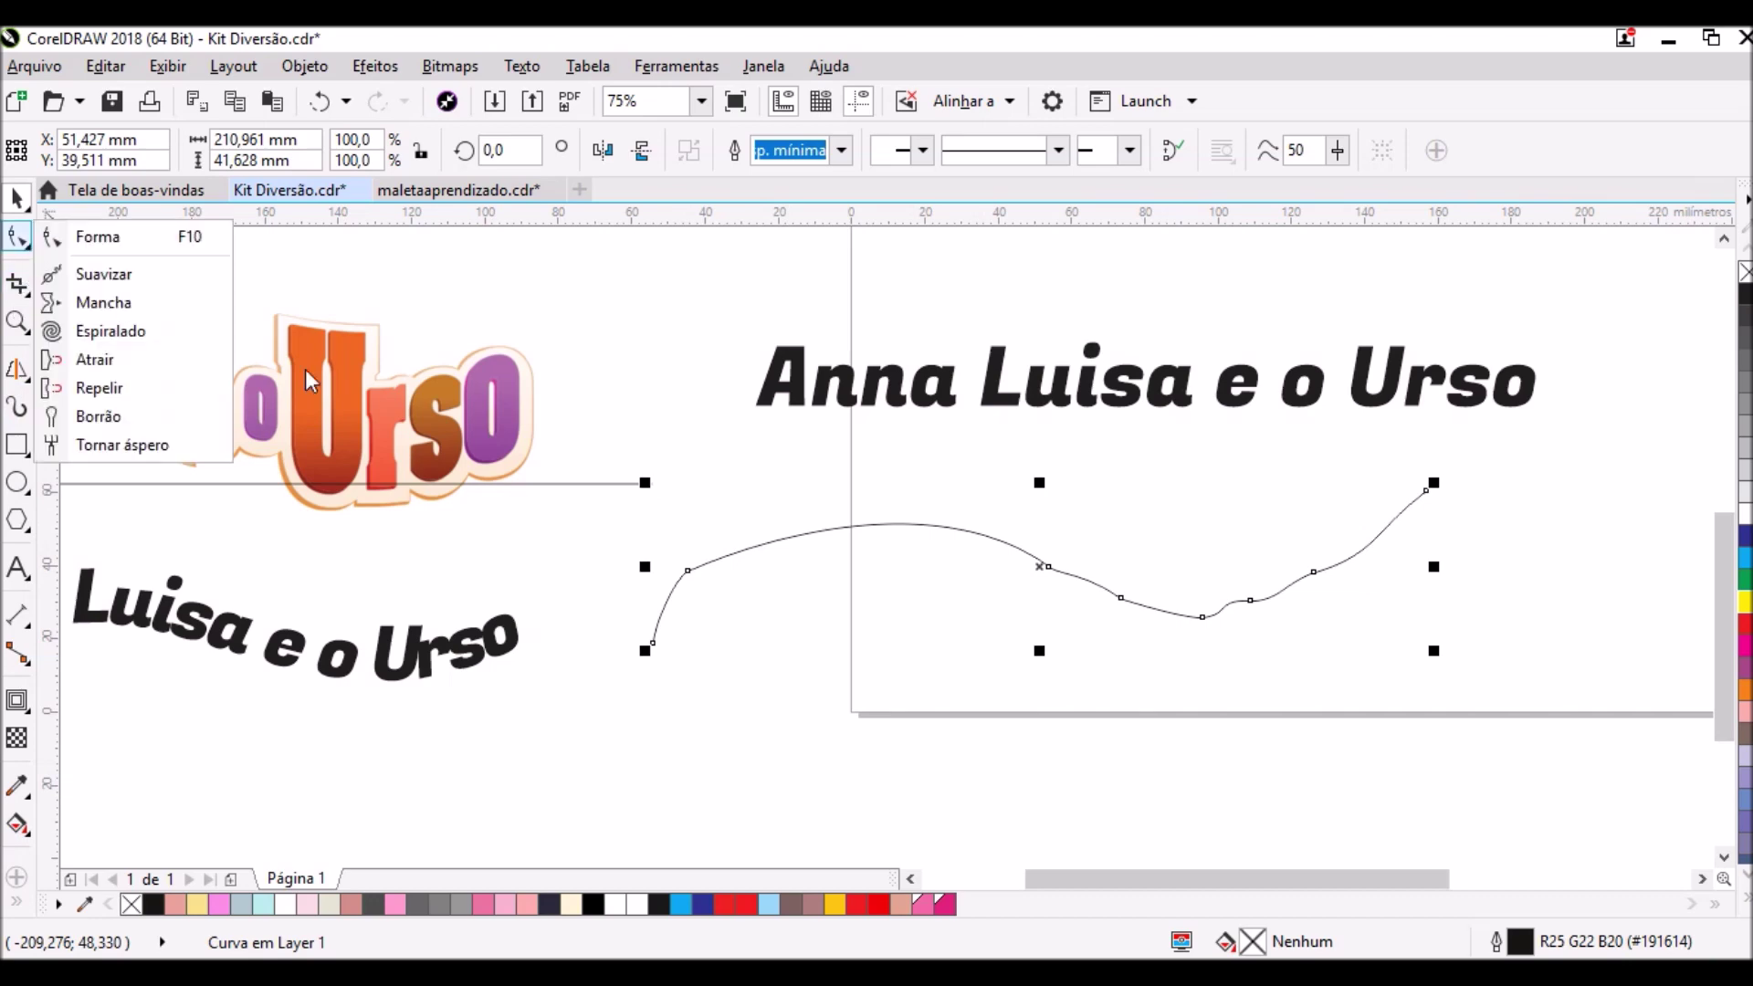
left_click(101, 238)
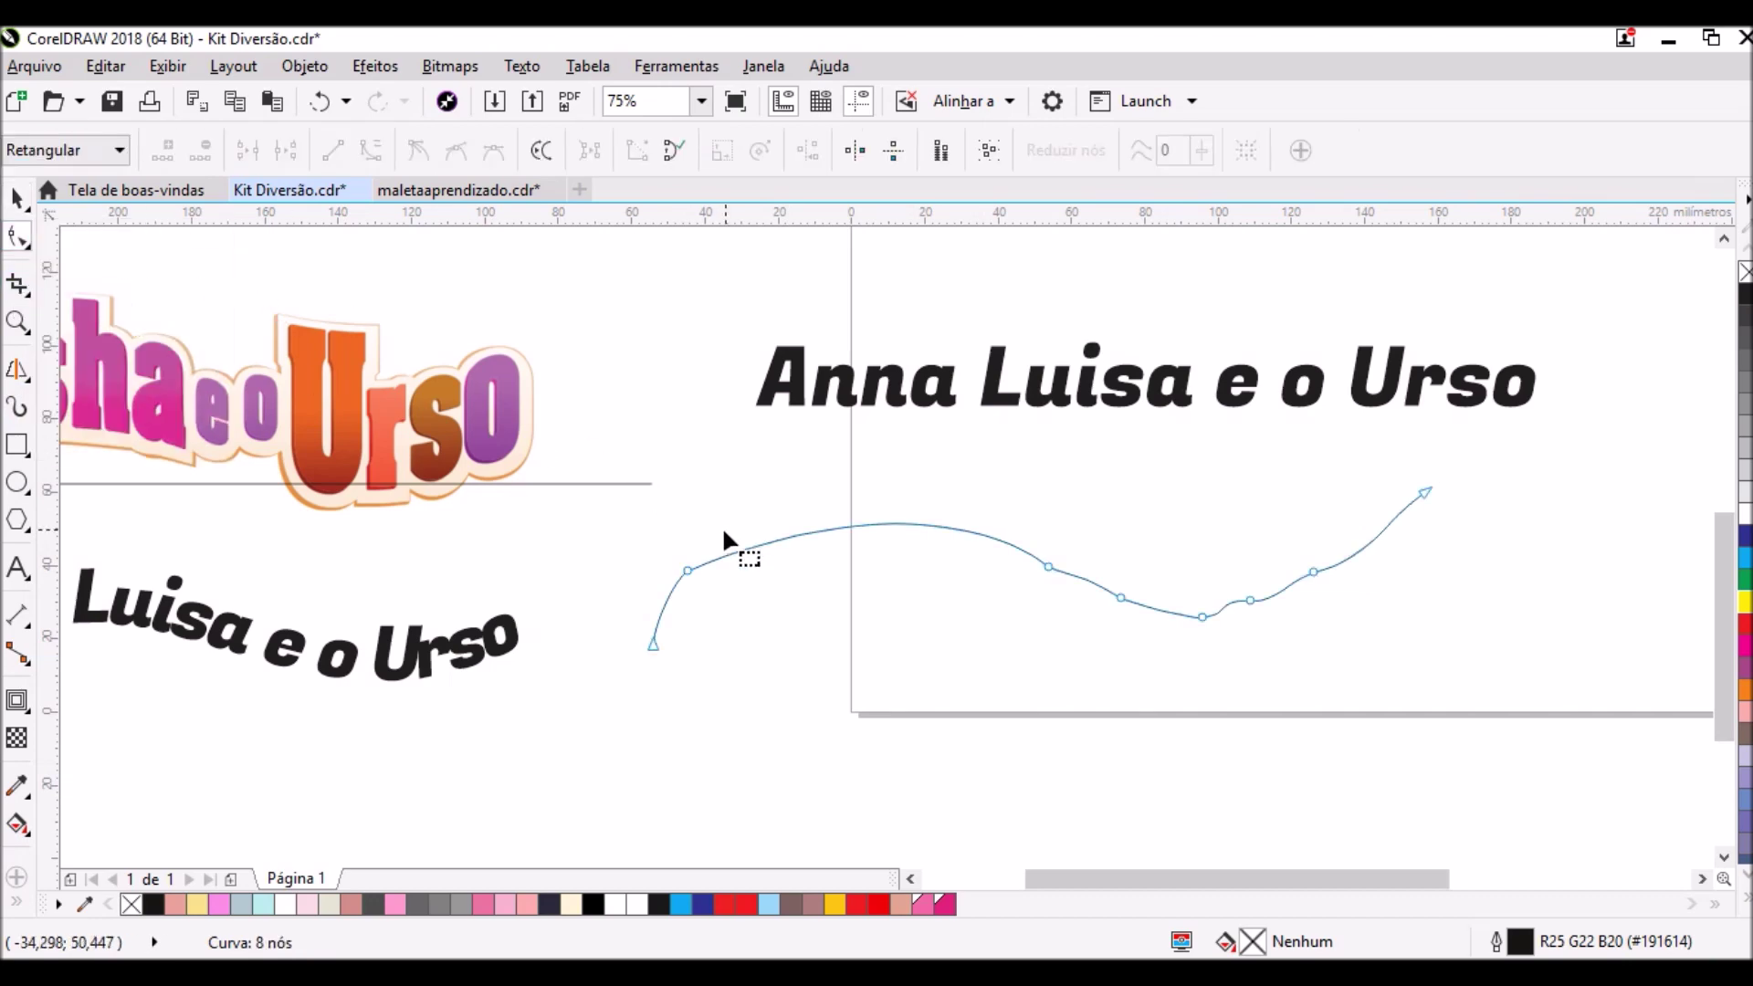
left_click(687, 568)
key("Delete")
left_click(1049, 566)
key("Delete")
left_click(1121, 595)
key("Delete")
left_click(1202, 616)
key("Delete")
left_click(1312, 571)
key("Delete")
left_click(1252, 601)
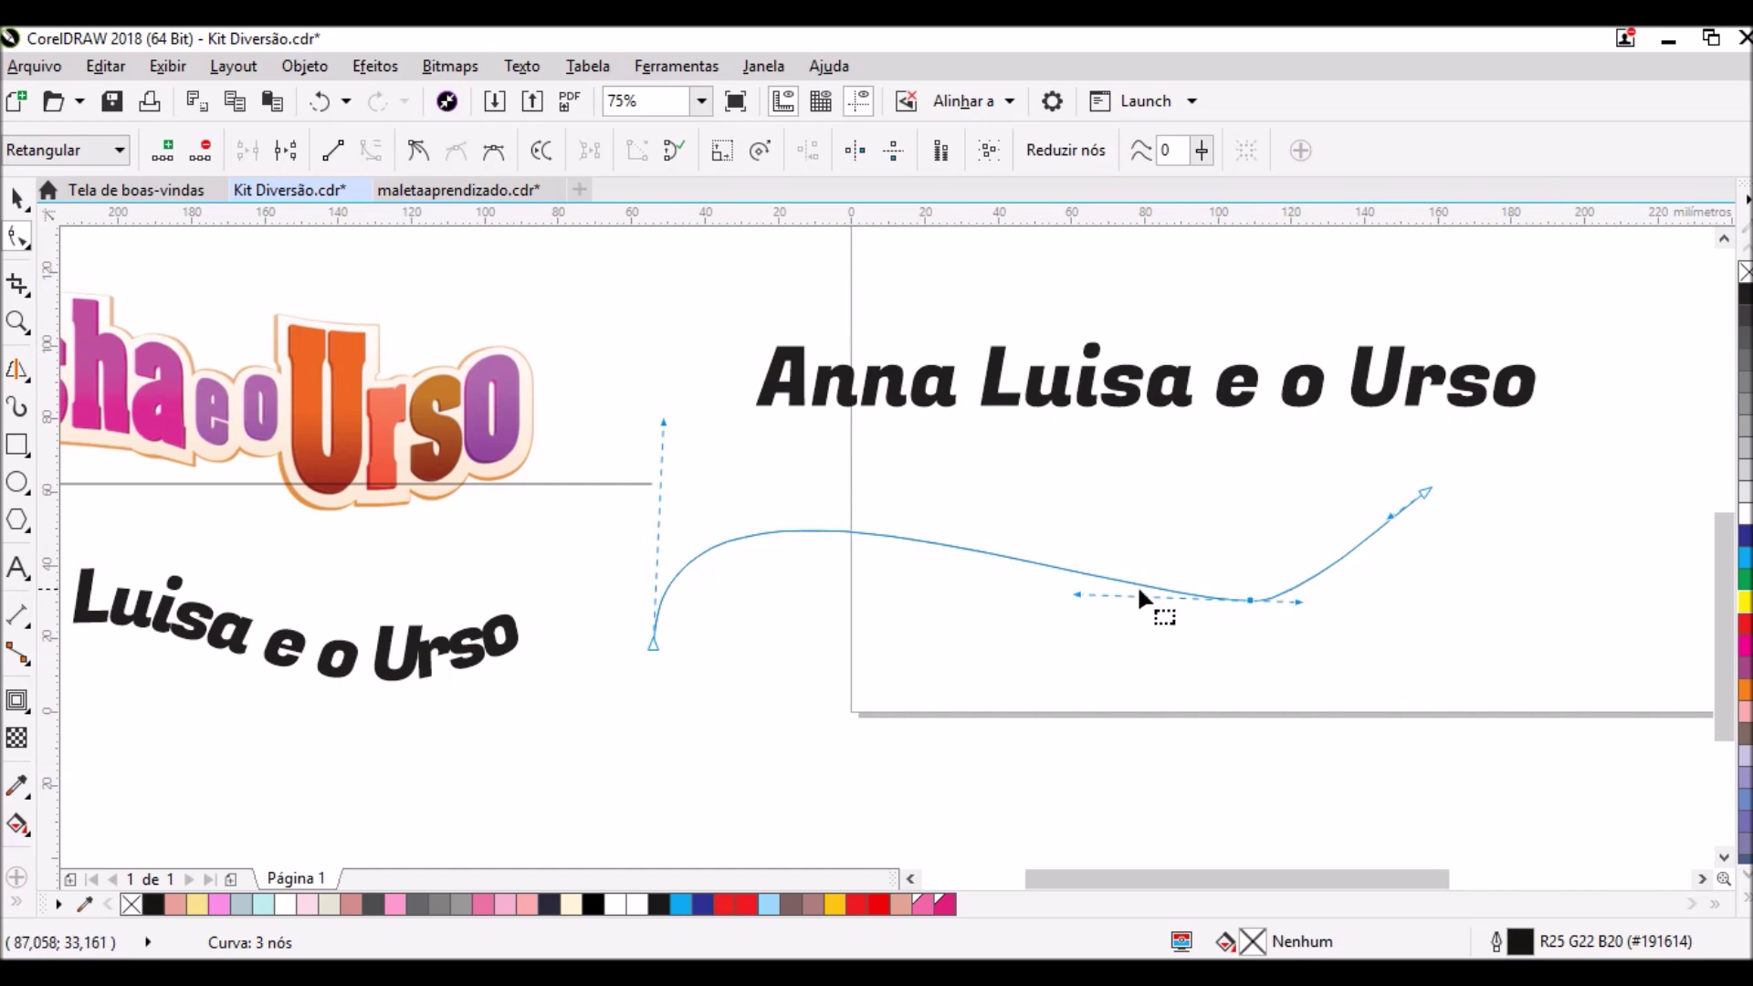
- Reshape the curve by shifting its middle node and handles and pulling its raised end point inward and down
left_click_drag(1085, 596, 975, 559)
left_click_drag(1247, 596, 1200, 616)
left_click_drag(918, 561, 1021, 495)
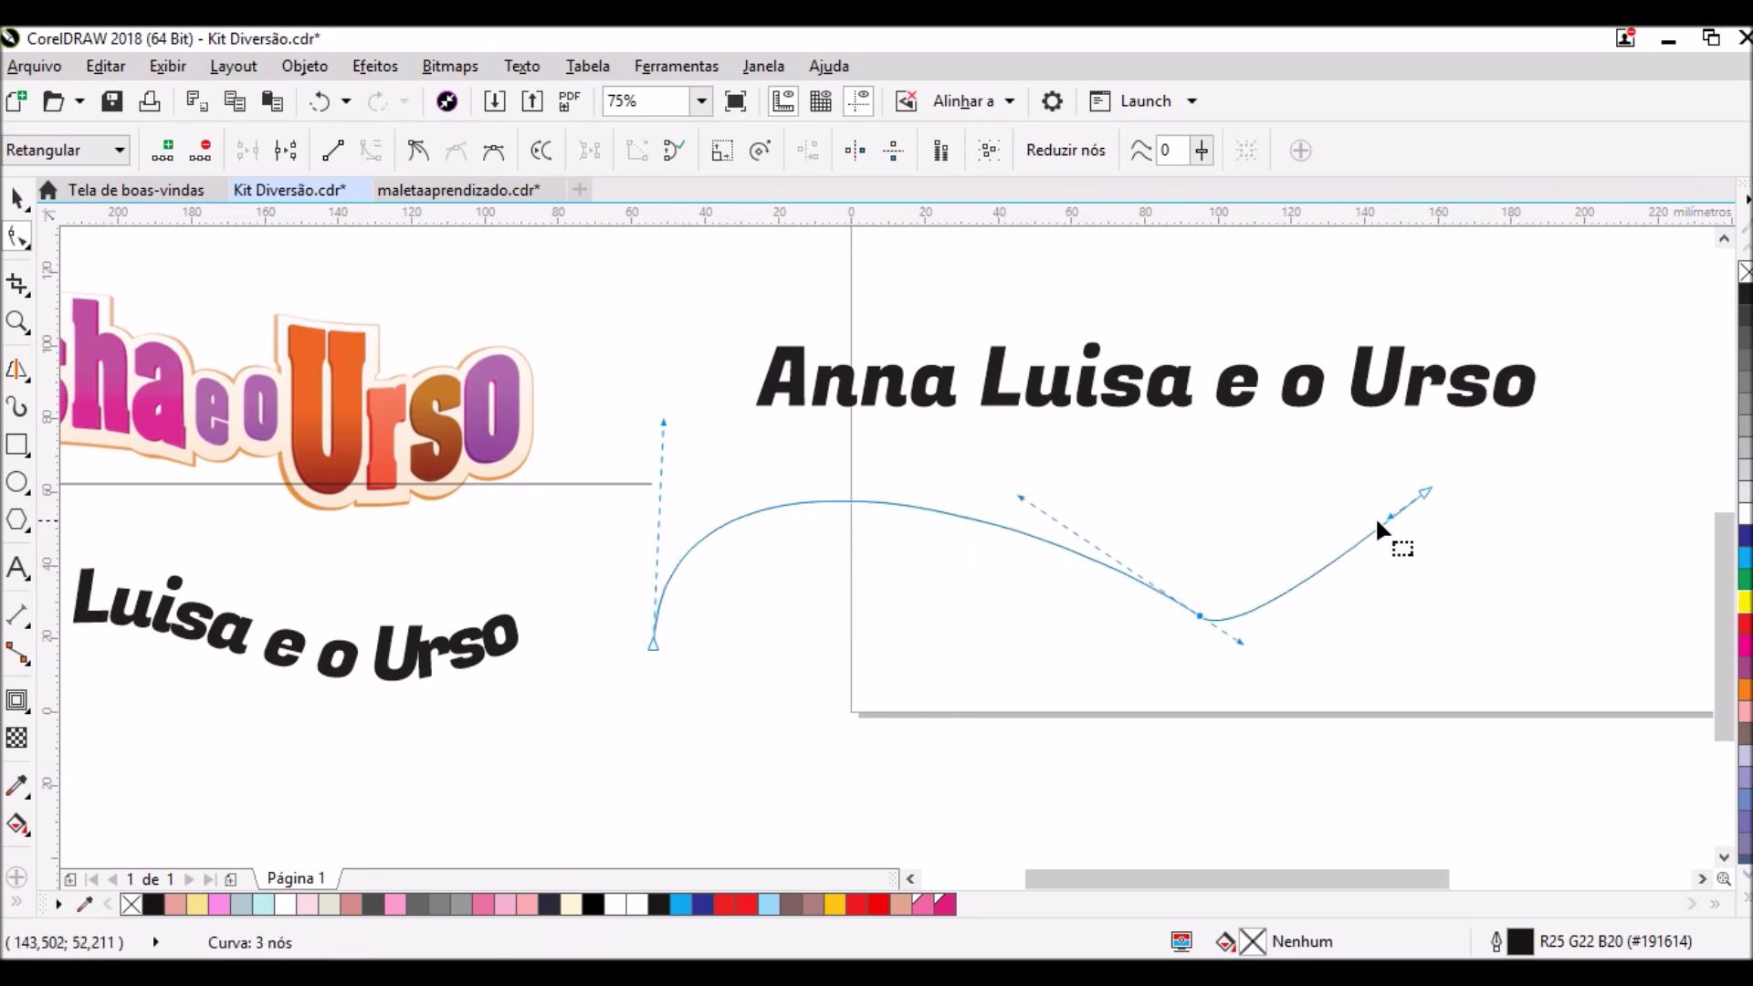
left_click_drag(1426, 490, 1355, 546)
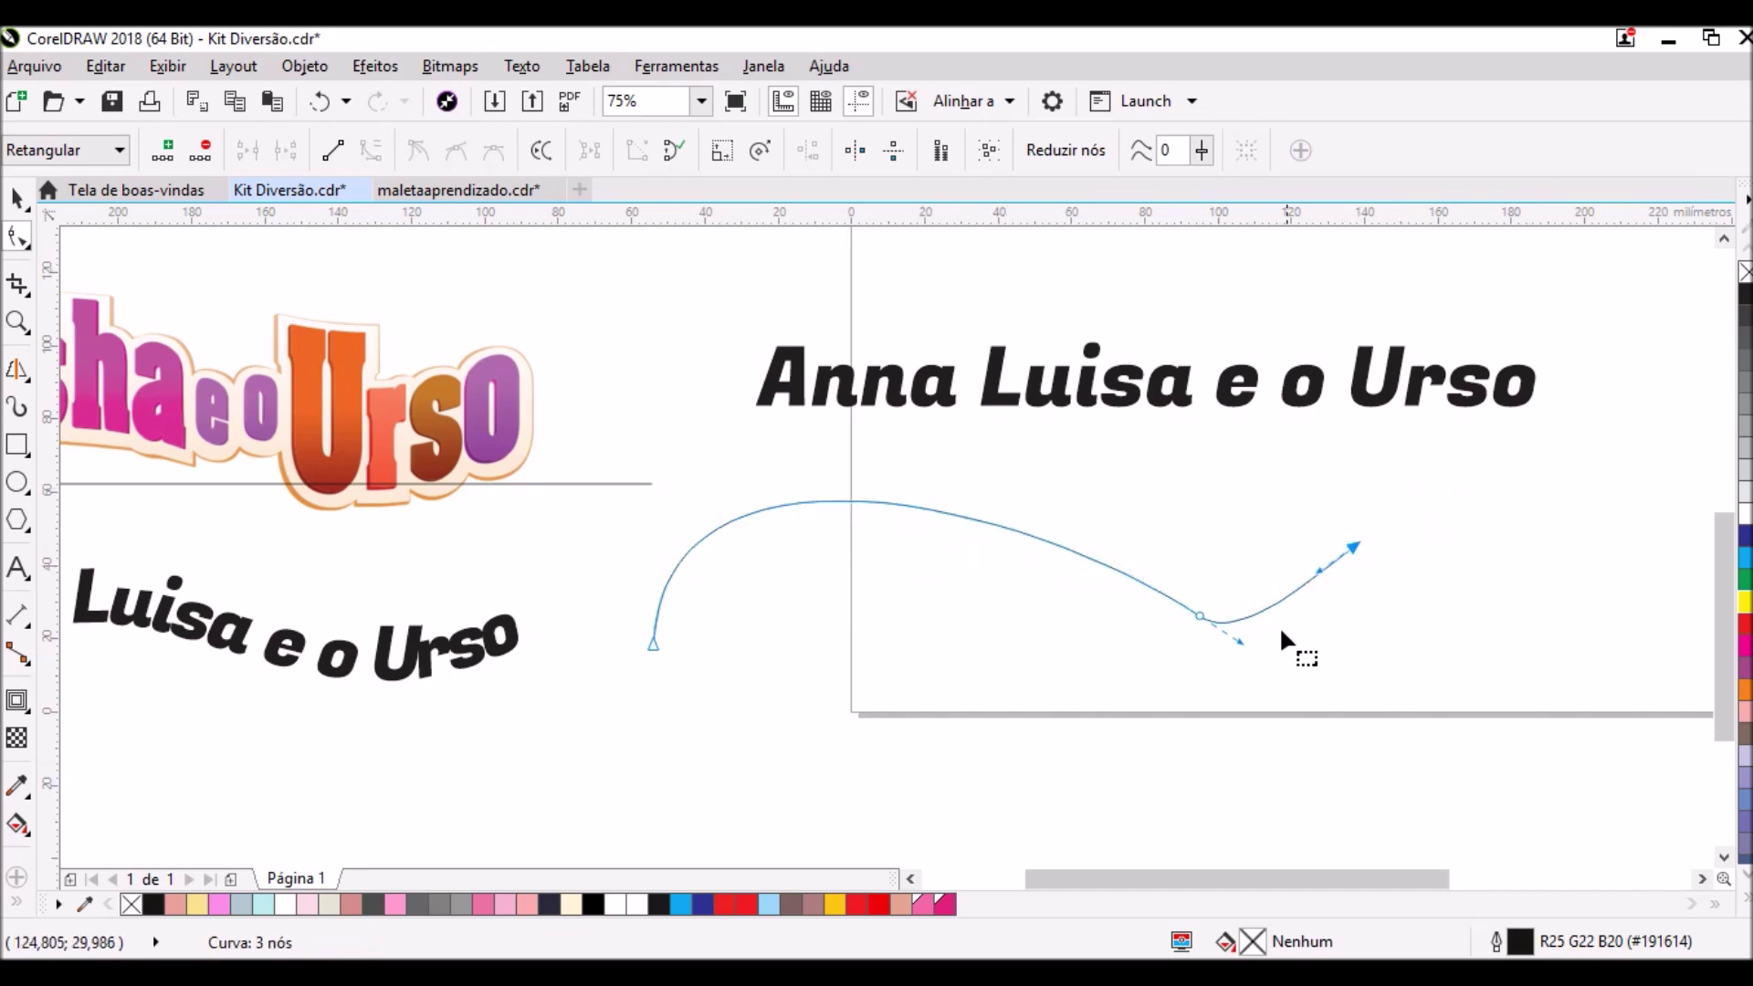
mouse_move(1239, 642)
left_mouse_down()
mouse_move(1258, 621)
mouse_move(1237, 626)
left_mouse_up()
left_click_drag(994, 564, 962, 564)
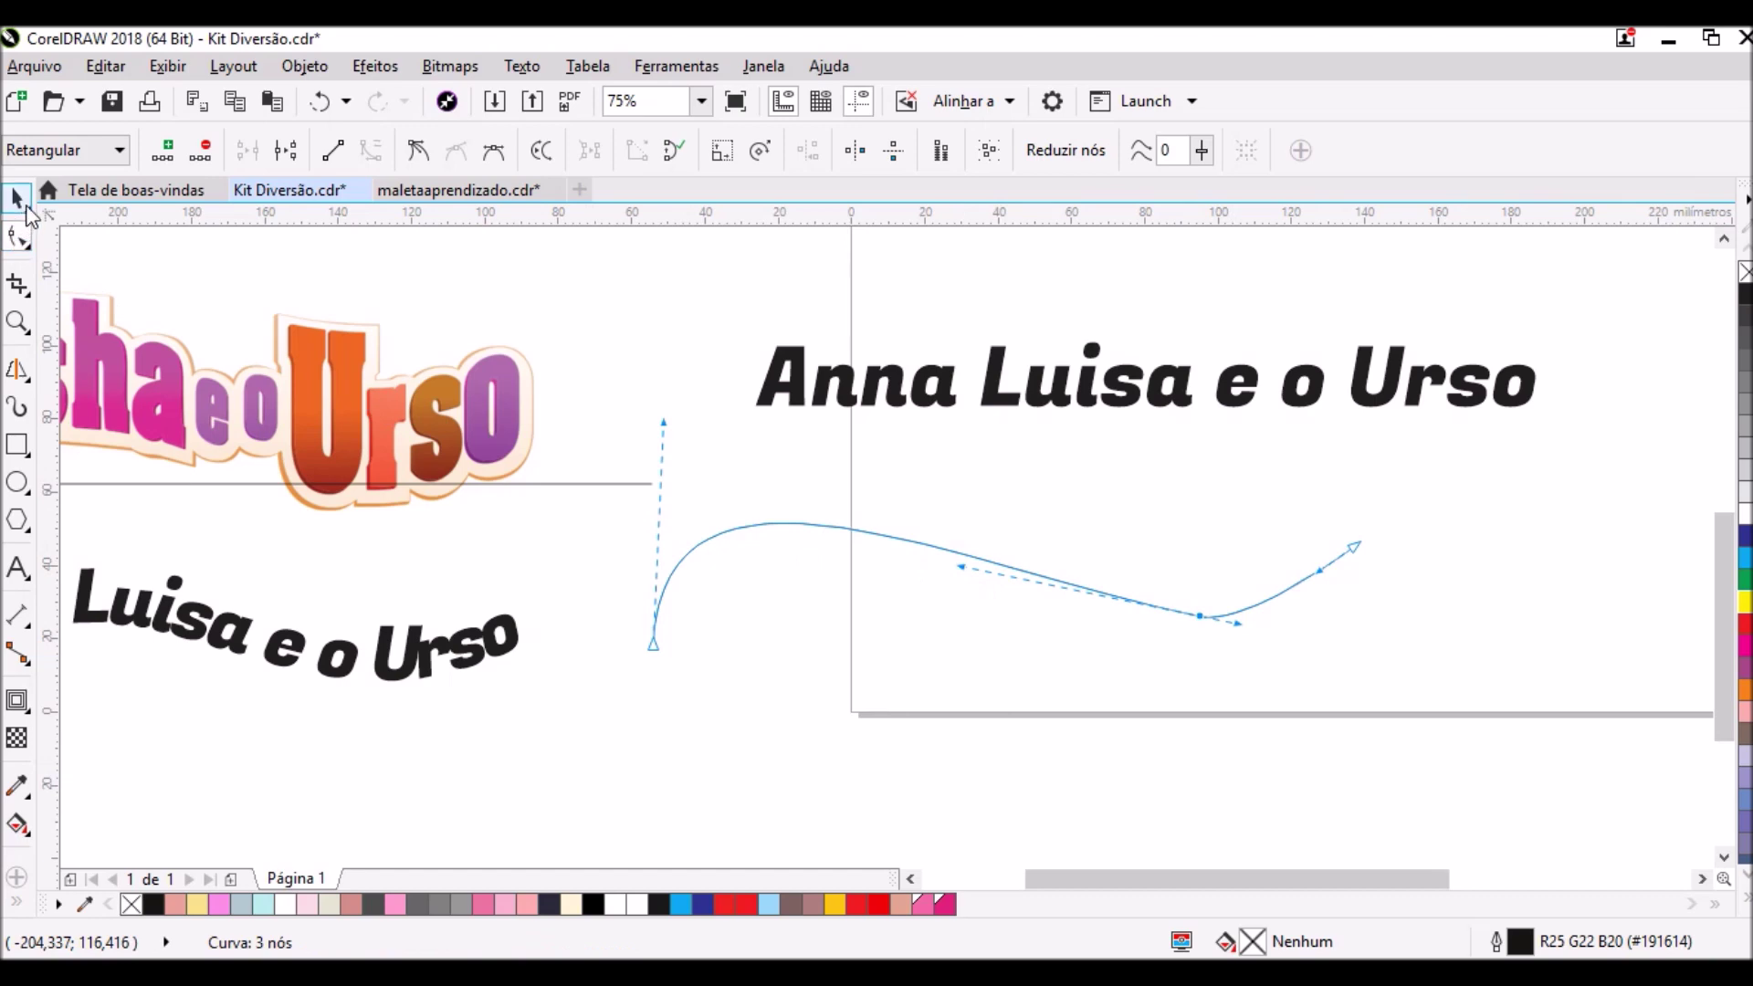
- Delete the curve's remaining middle node to leave a smooth two-node wave
left_click(16, 197)
left_click(1174, 534)
key("F10")
left_click(1218, 611)
double_click(1198, 615)
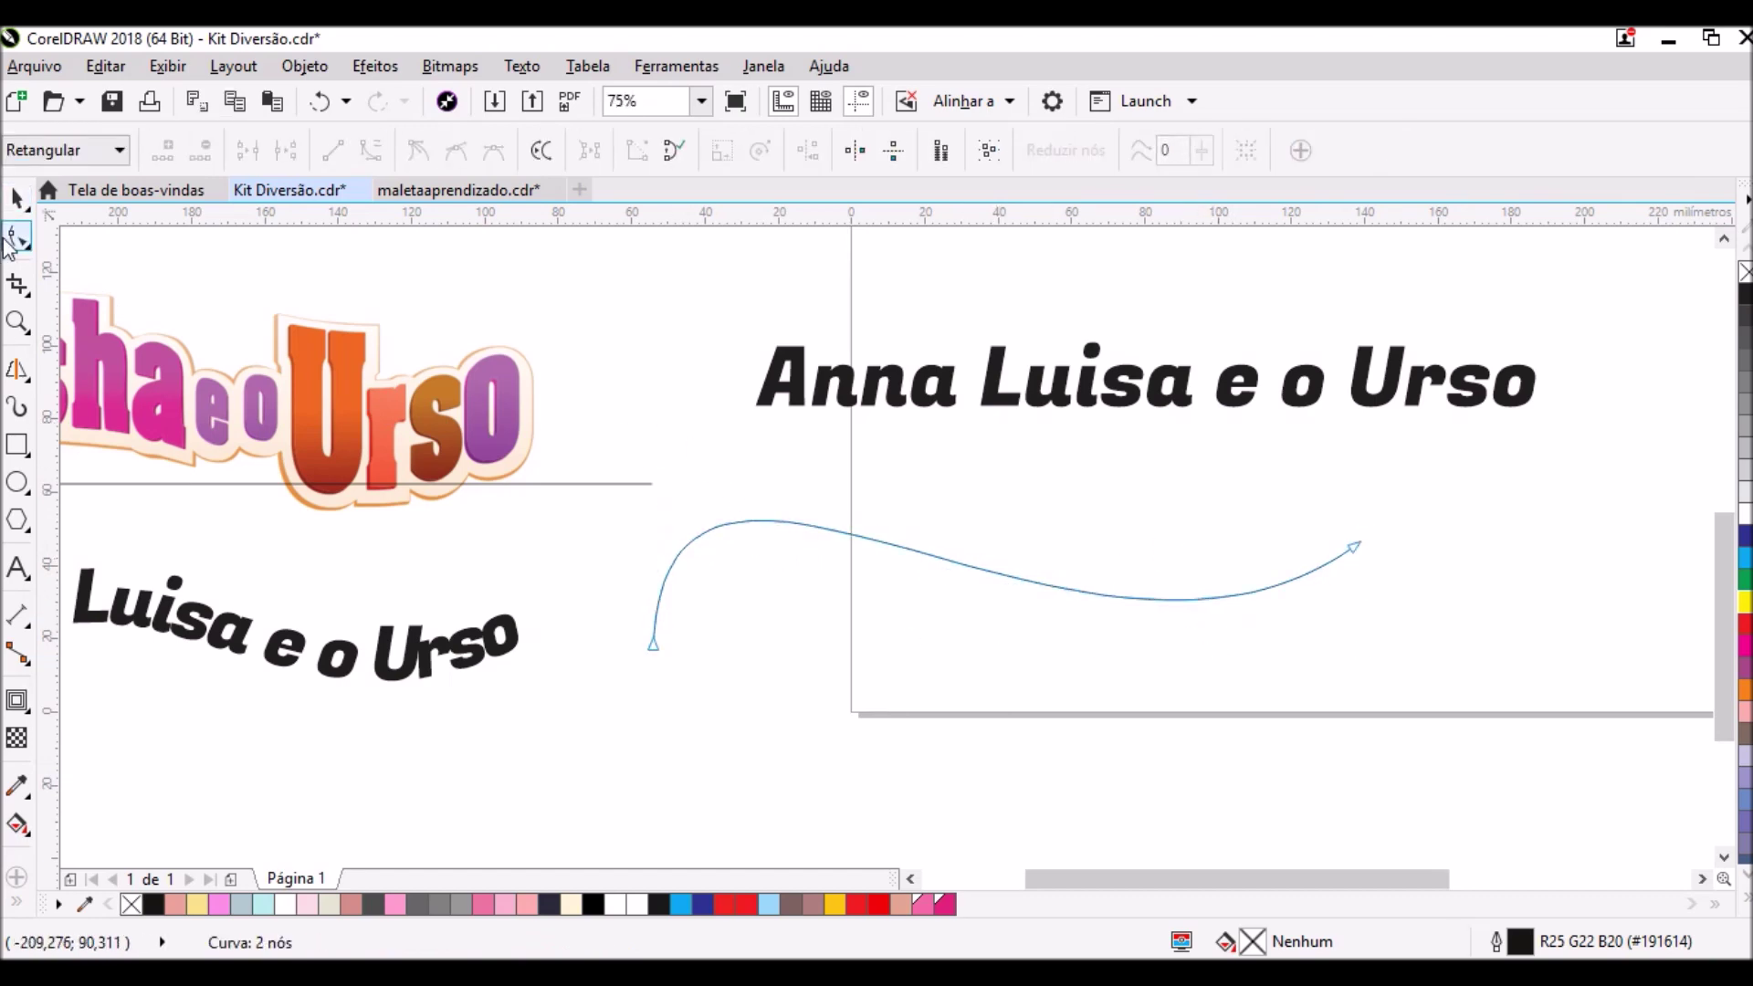
- Fit the straight text "Anna Luisa e o Urso" to the two-node wavy curve, starting at the curve's lower-left end
left_click(16, 197)
left_click(109, 199)
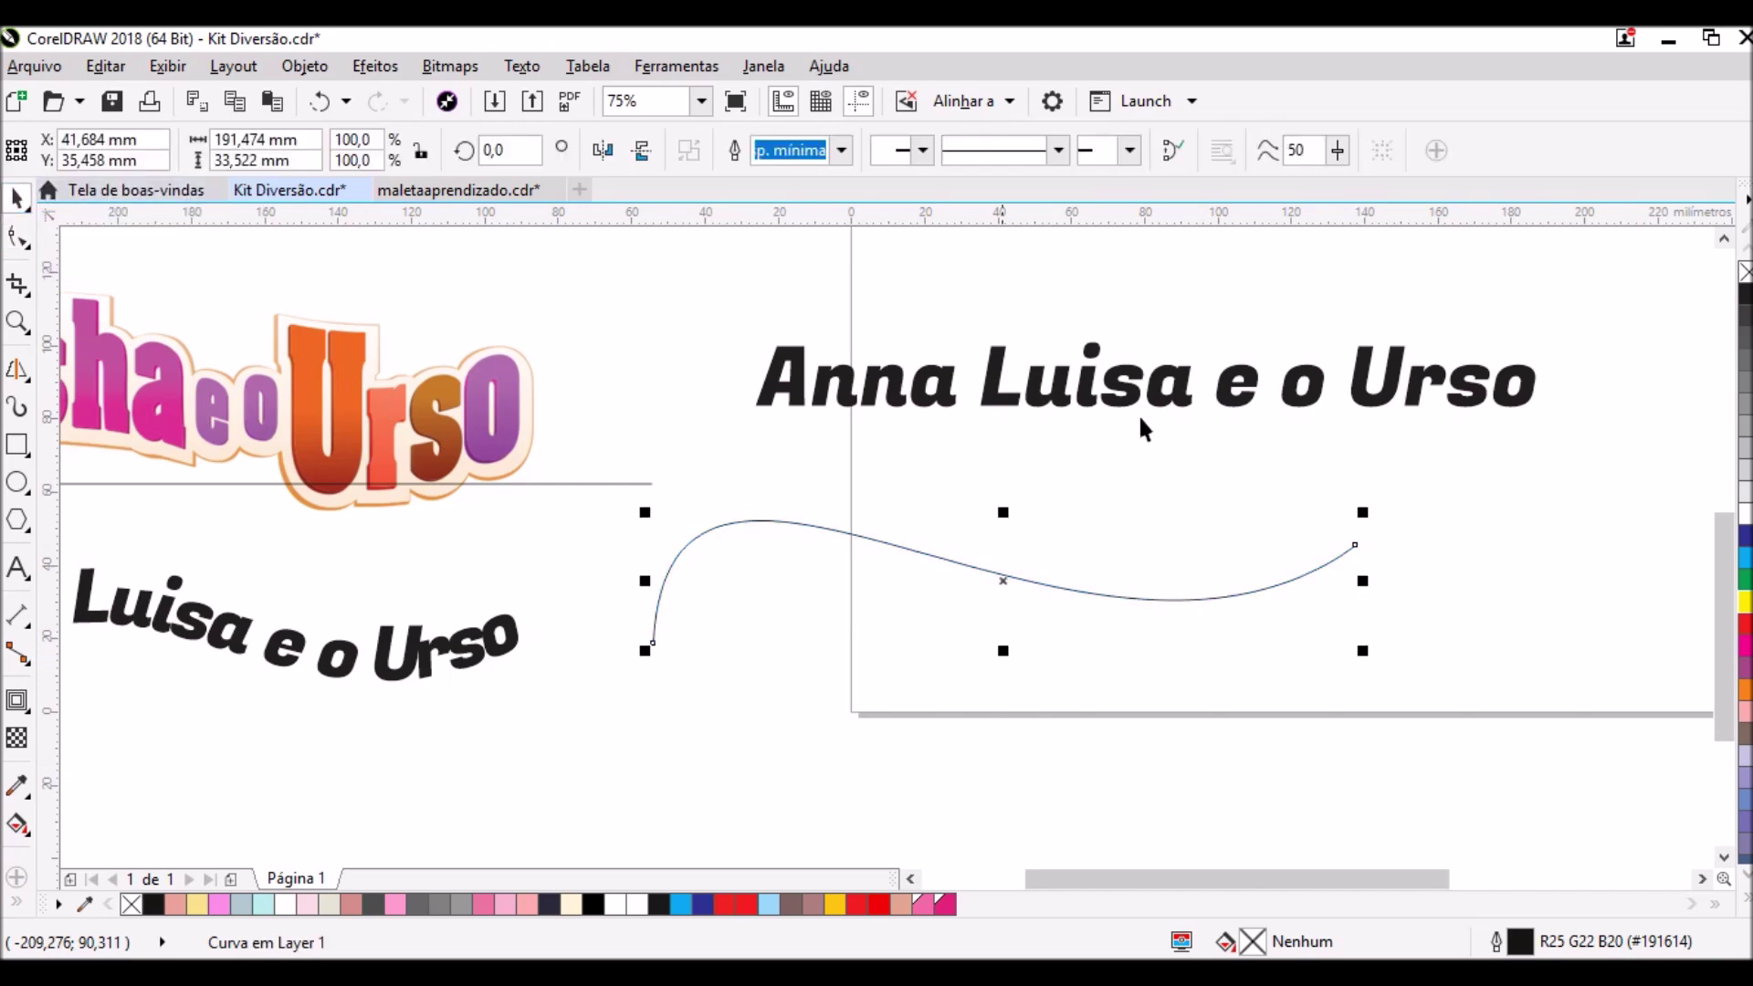
left_click(1253, 386)
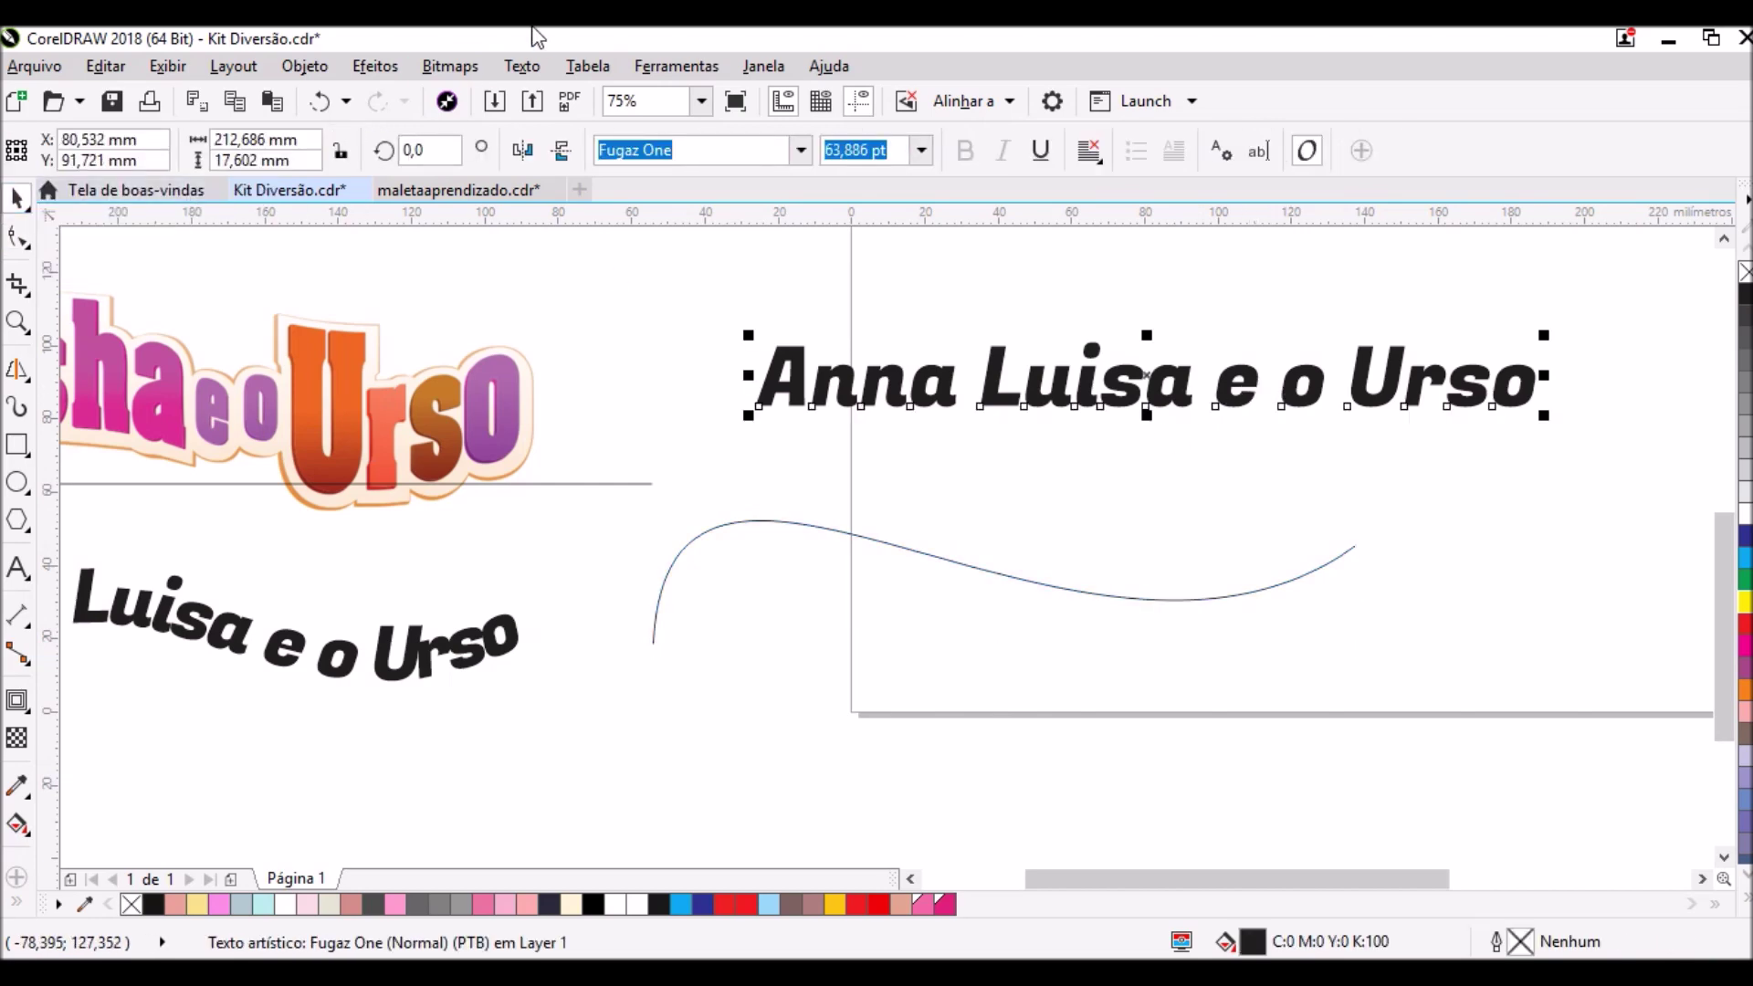
left_click(522, 66)
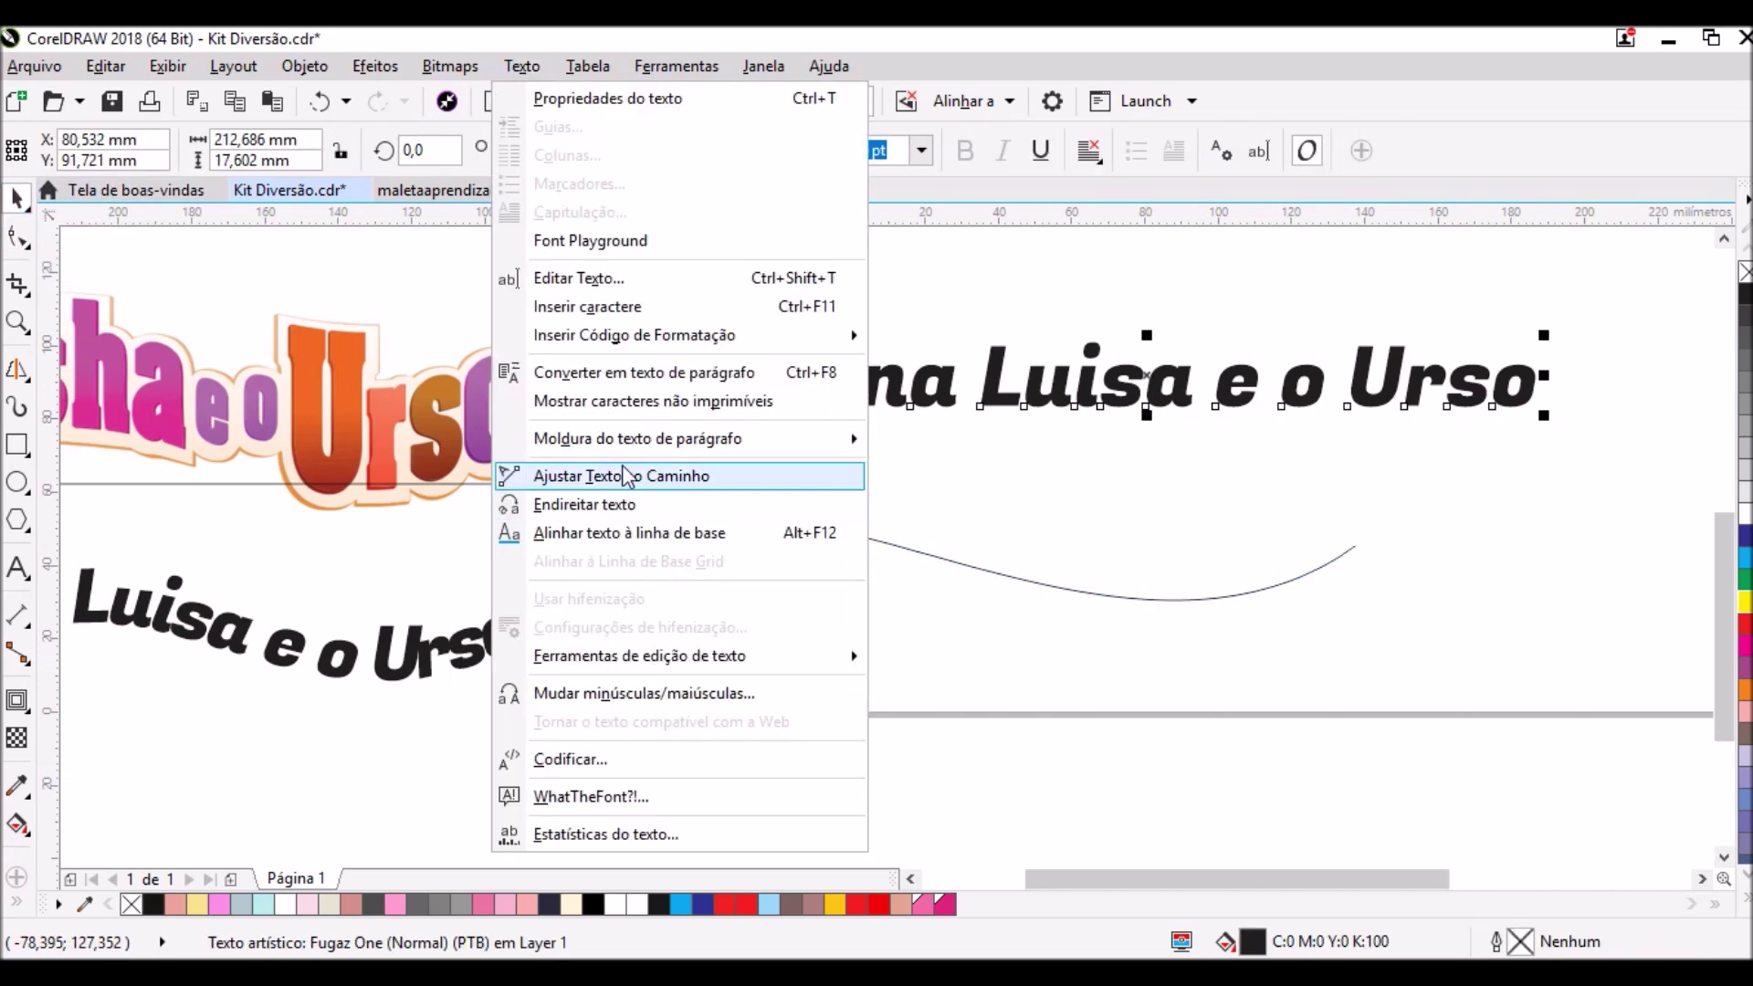
left_click(583, 476)
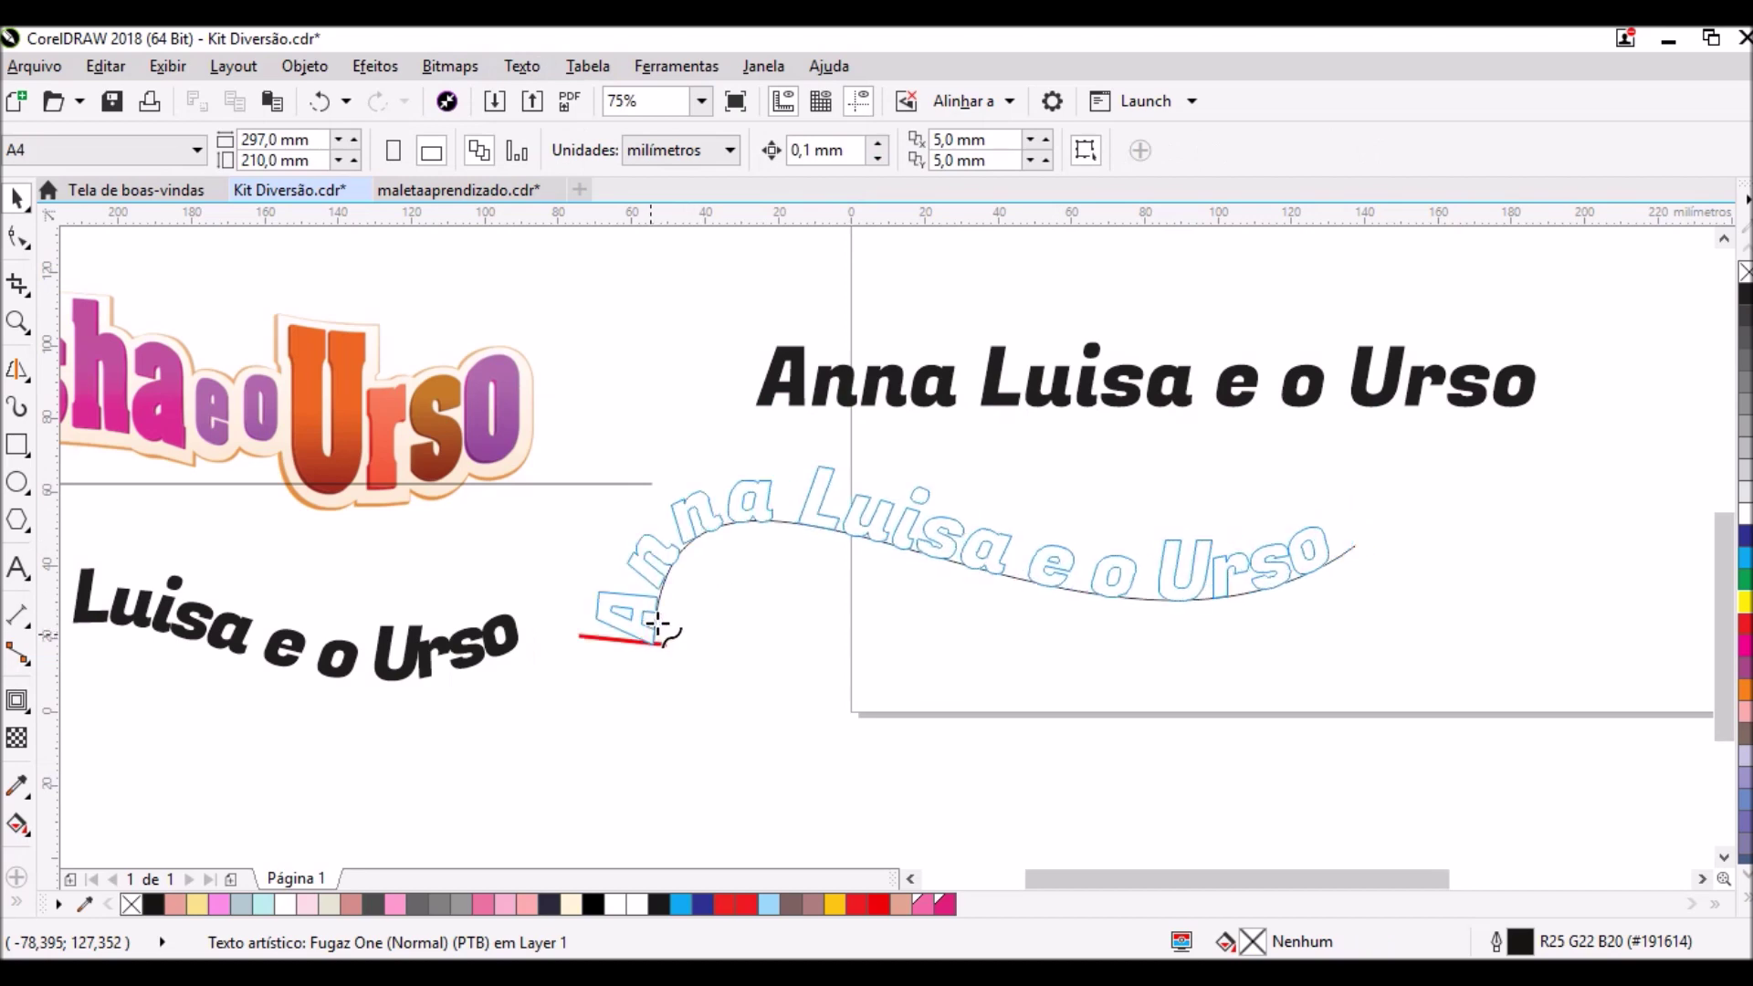
left_click(658, 626)
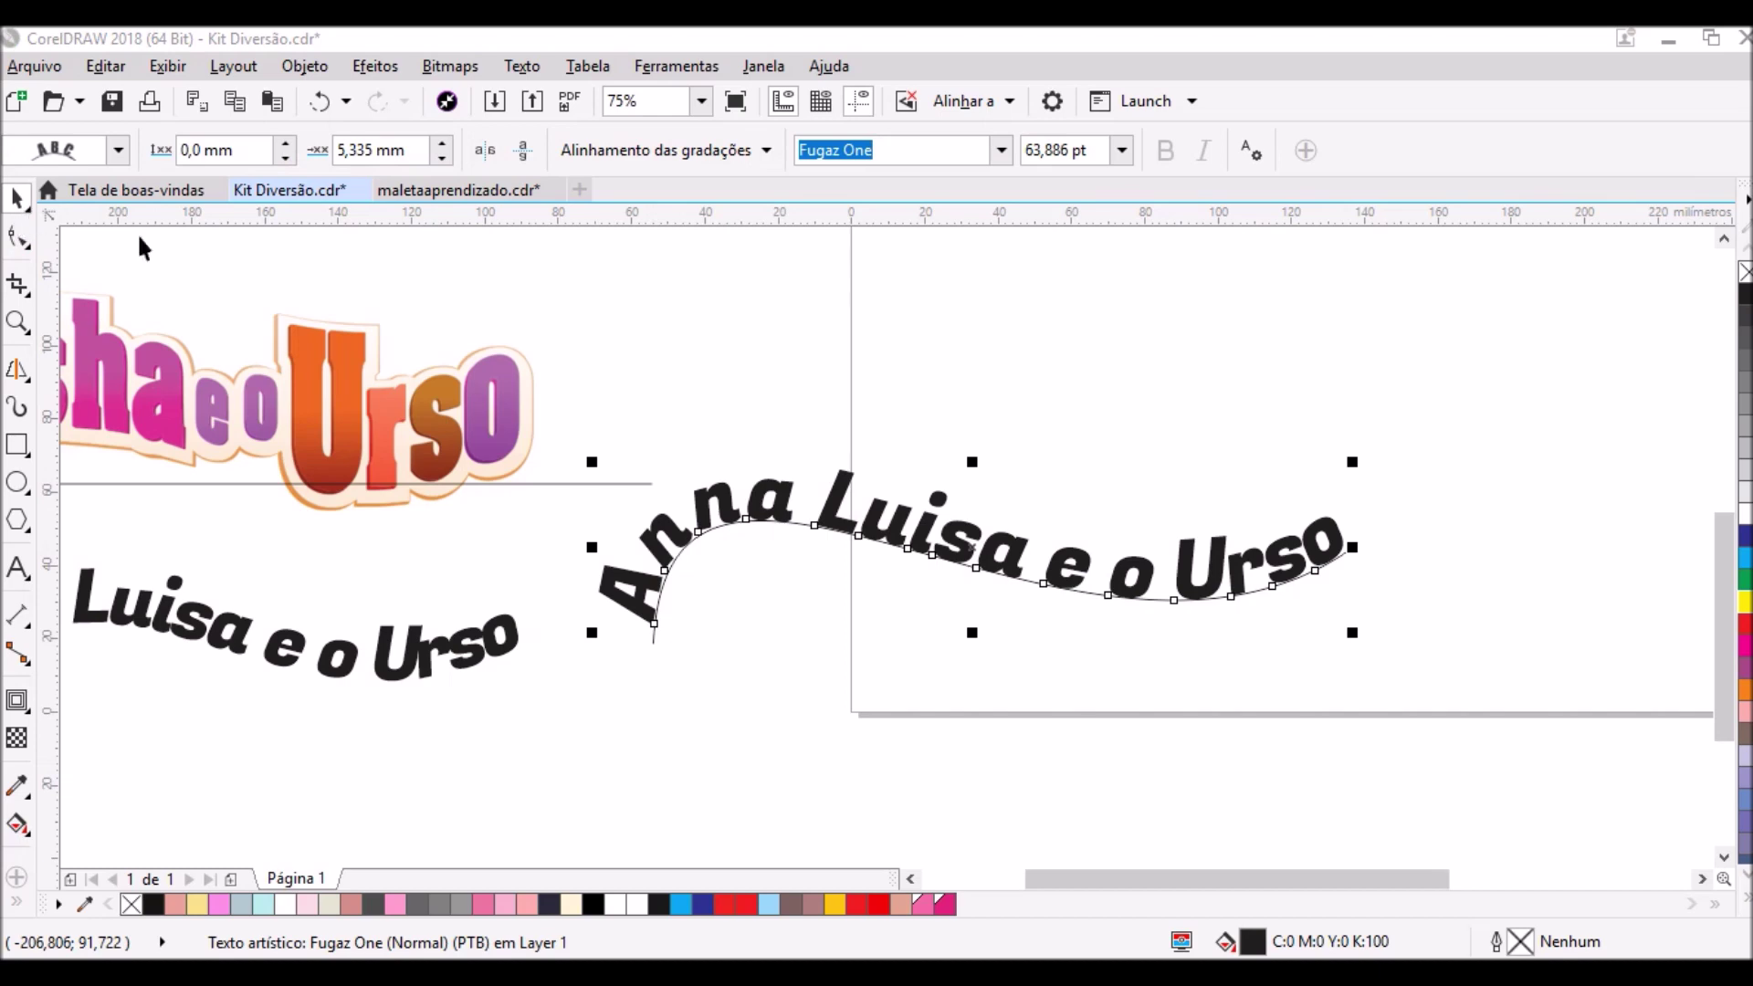
left_click(1162, 485)
- Delete the "Masha e o Urso" logo bitmap and the horizontal line crossing beneath it
scroll(1306, 610, "down", 2)
left_click(785, 523)
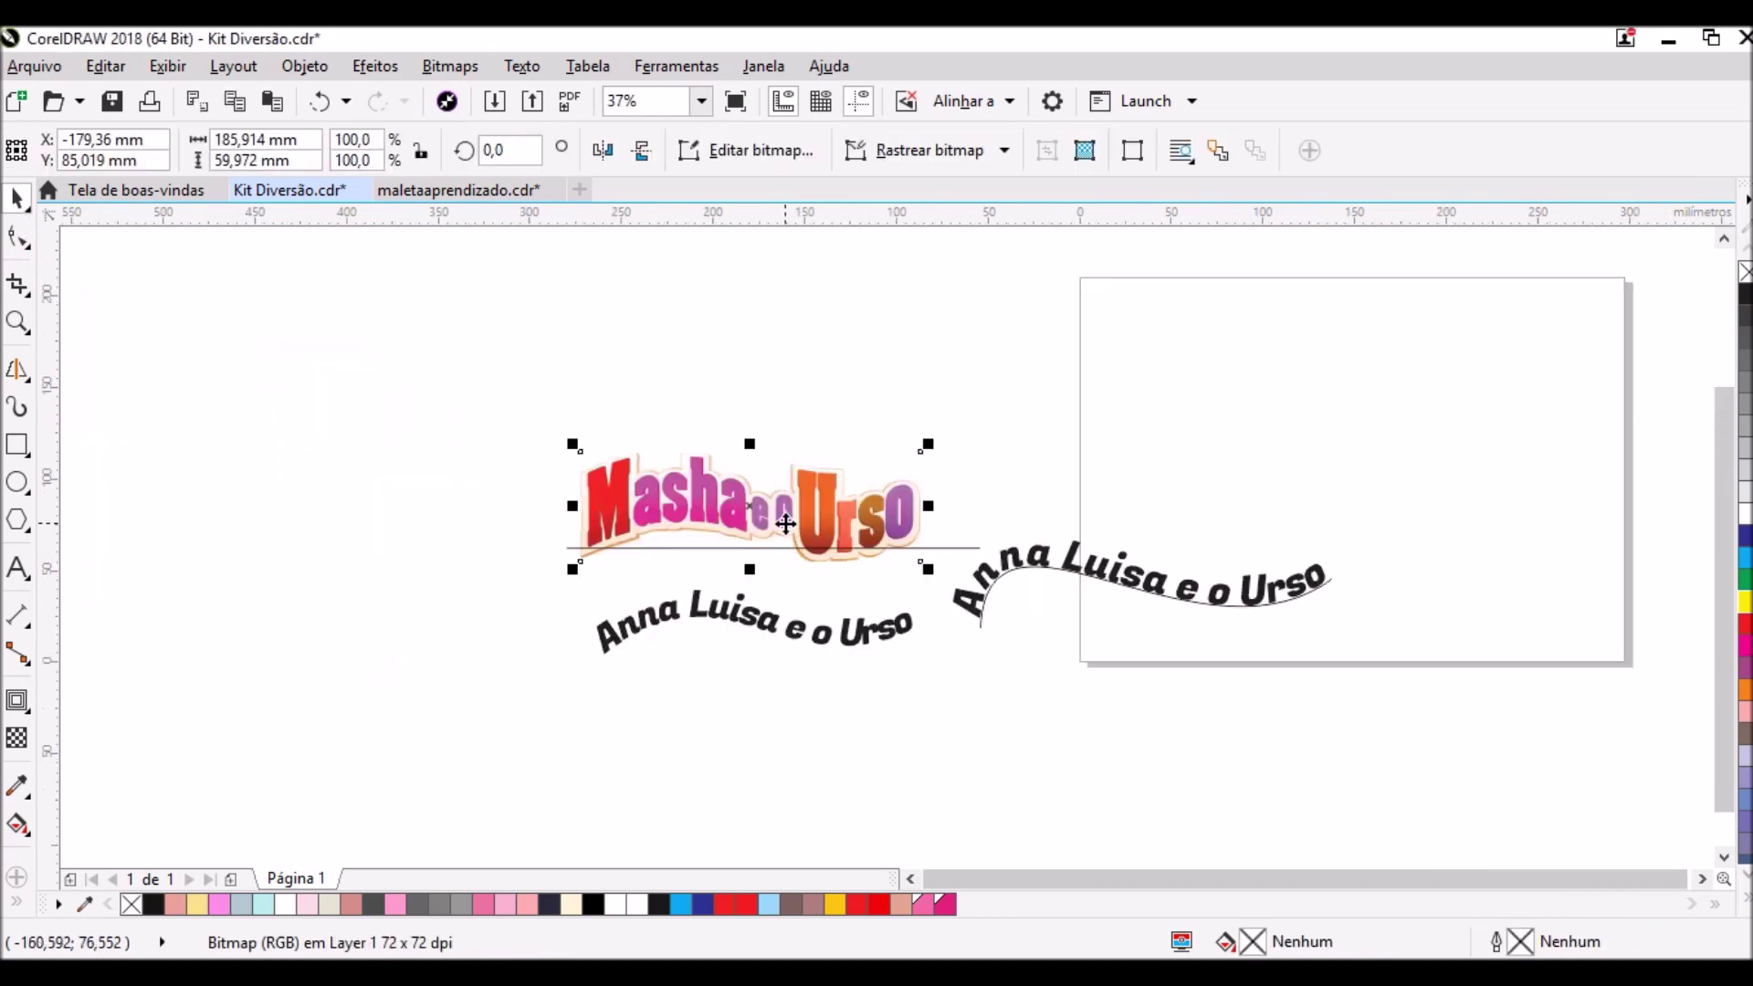
key("Delete")
left_click(787, 548)
key("Delete")
scroll(882, 663, "up", 2)
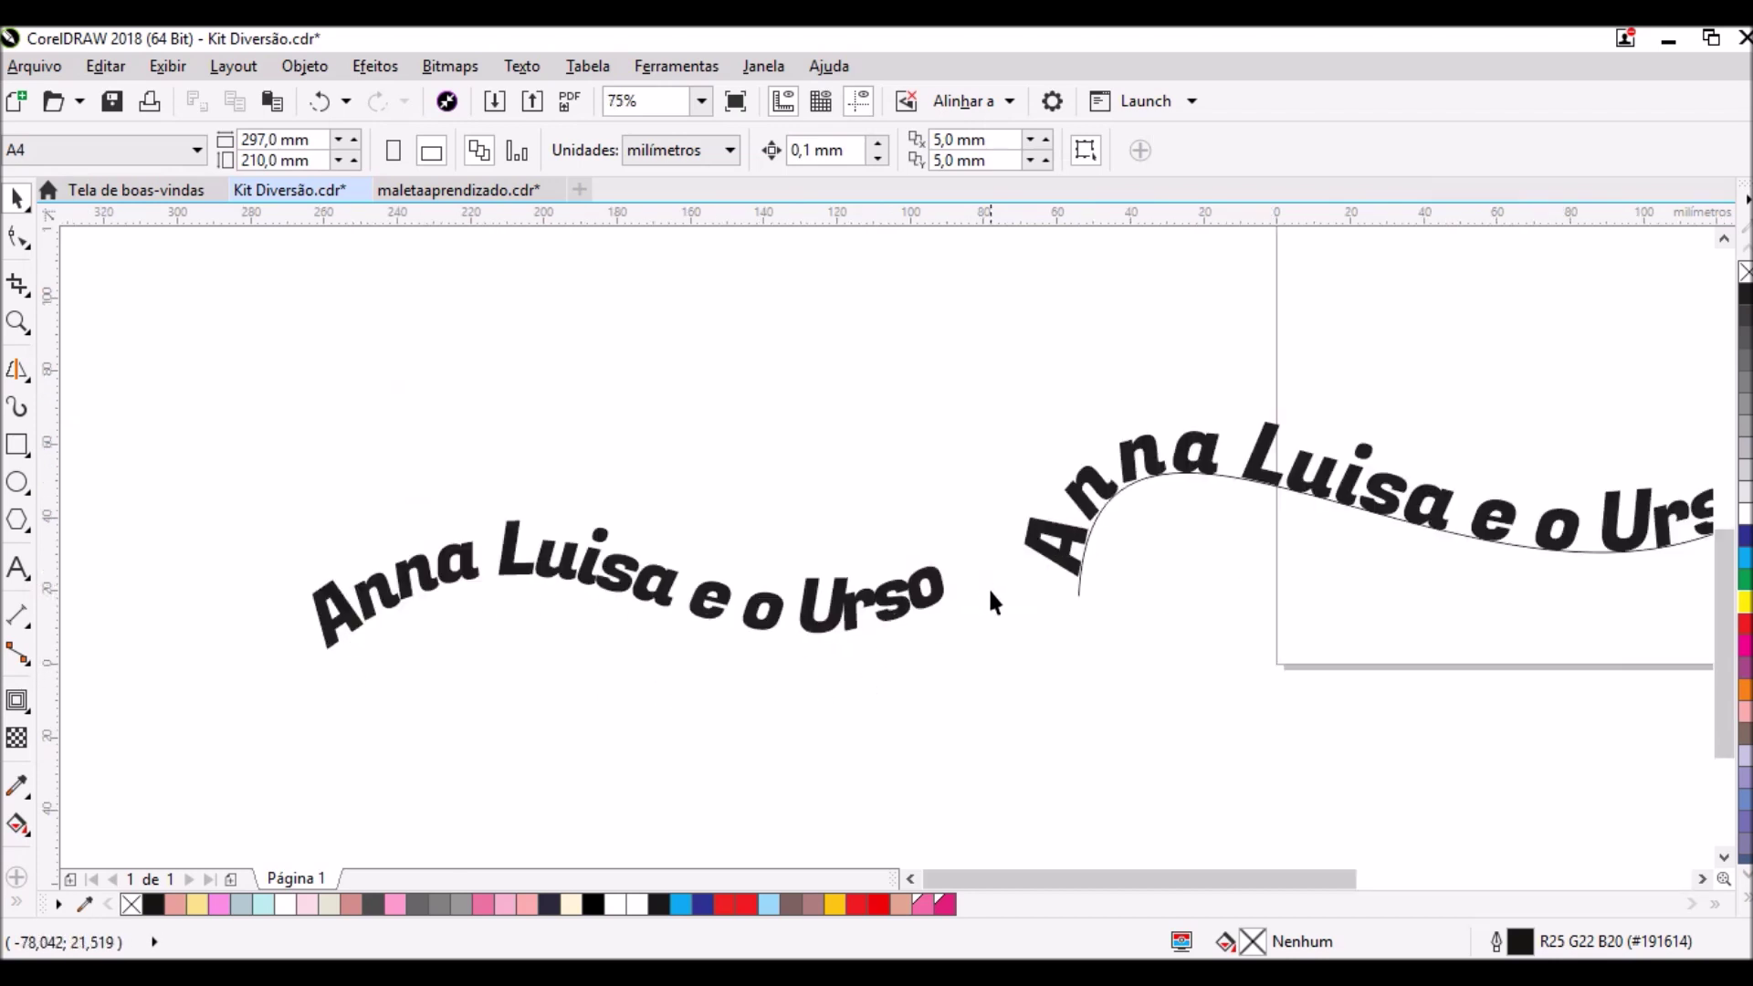
left_click(1076, 590)
left_click(780, 688)
key("F8")
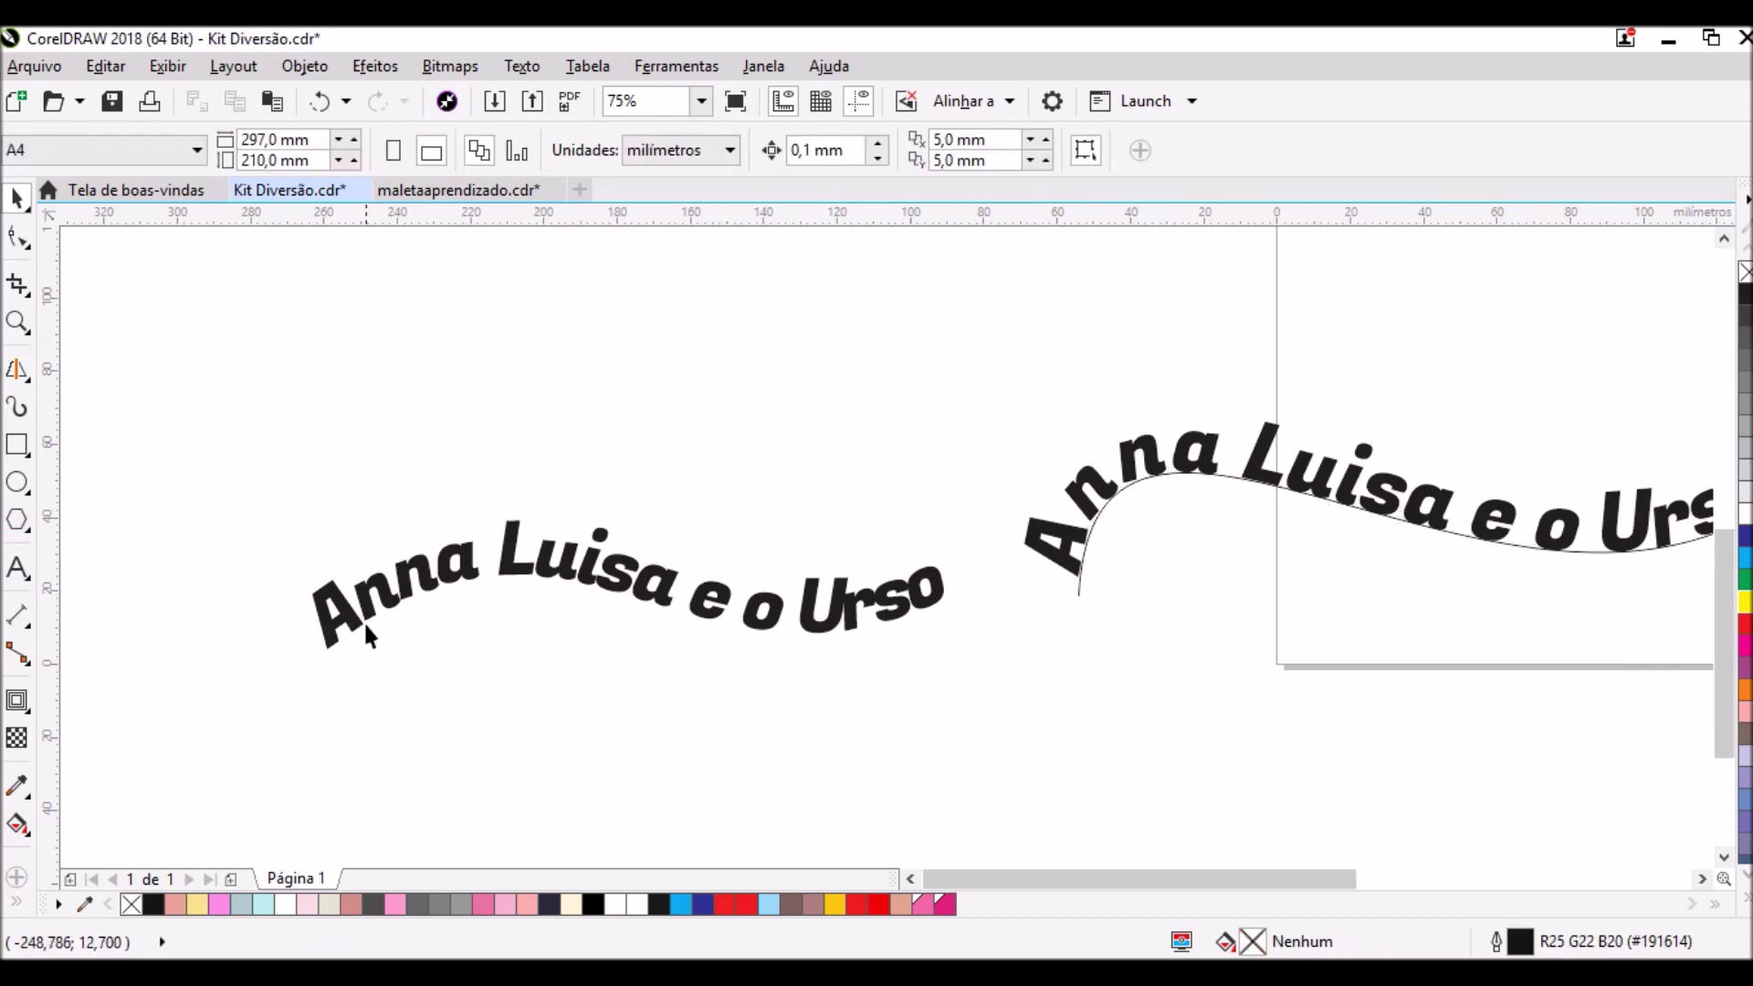